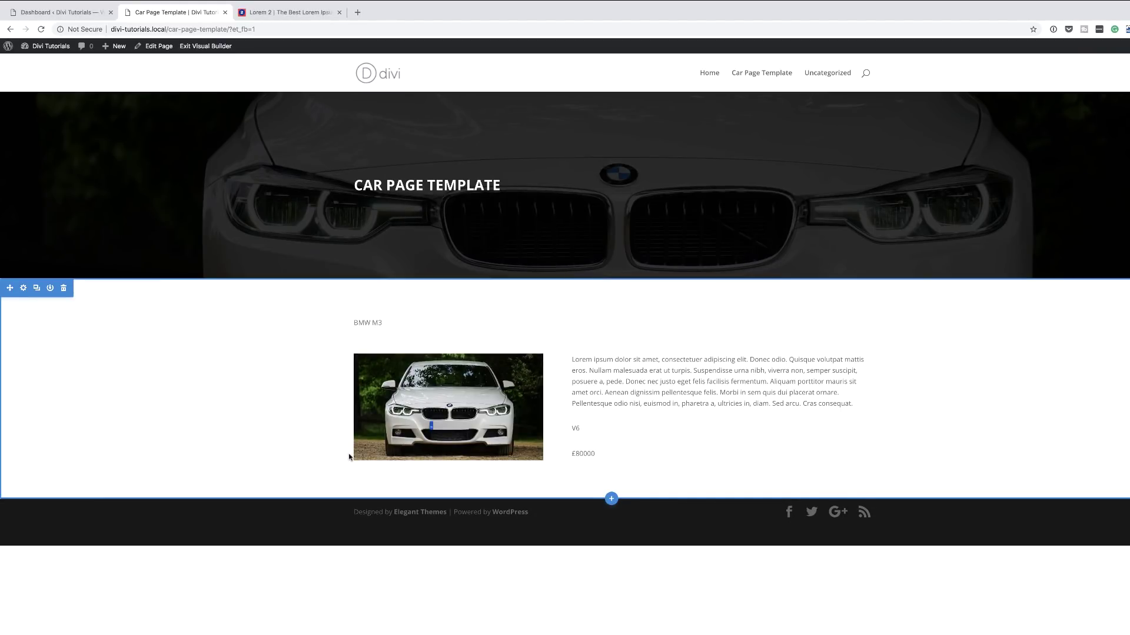
# Open the Cars custom field group for editing from the WordPress dashboard.
pyautogui.click(79, 17)
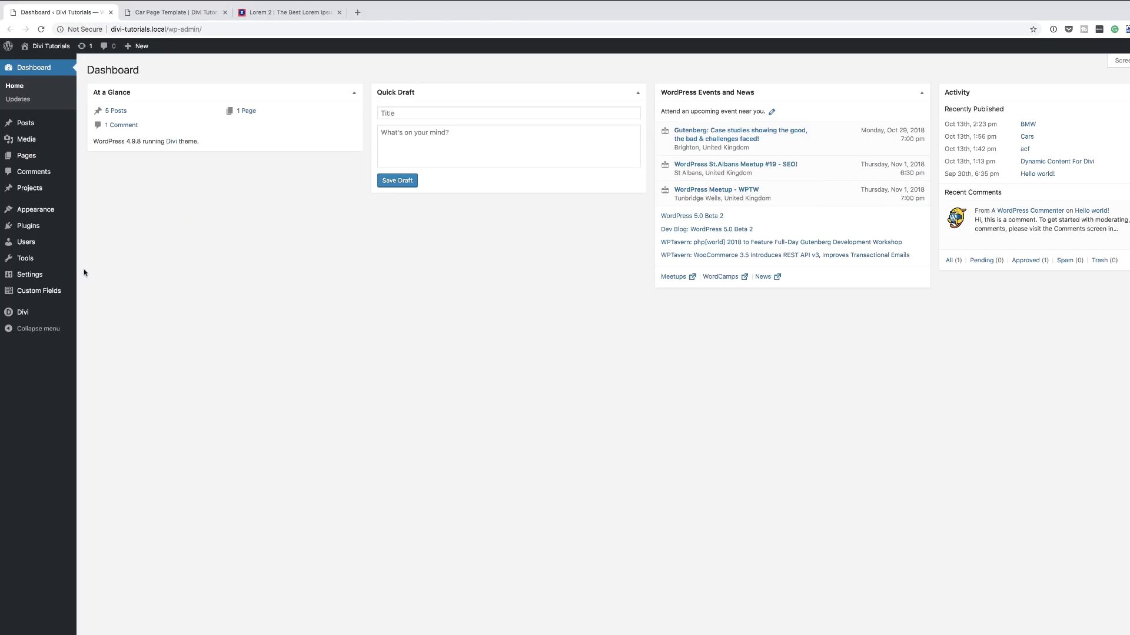
pyautogui.moveTo(31, 295)
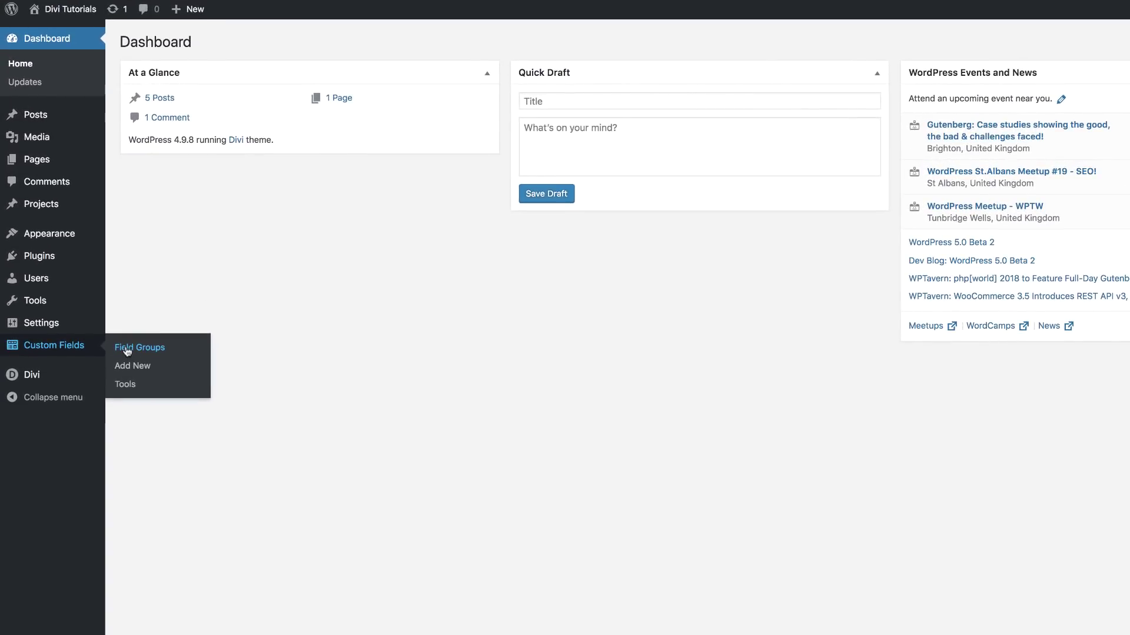
pyautogui.click(127, 352)
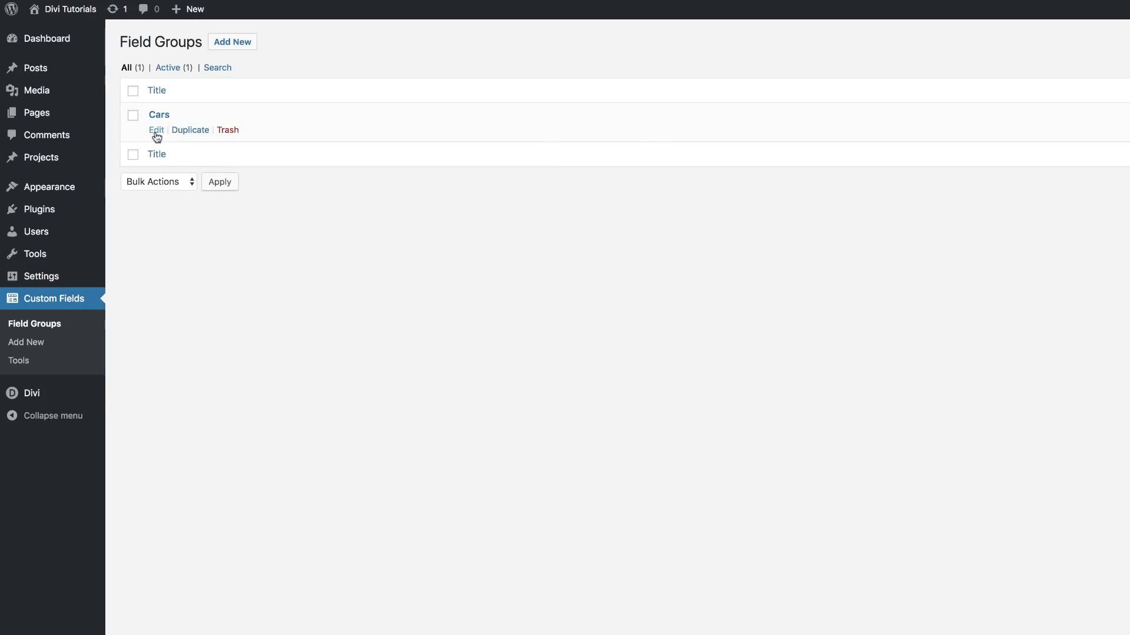
pyautogui.click(156, 131)
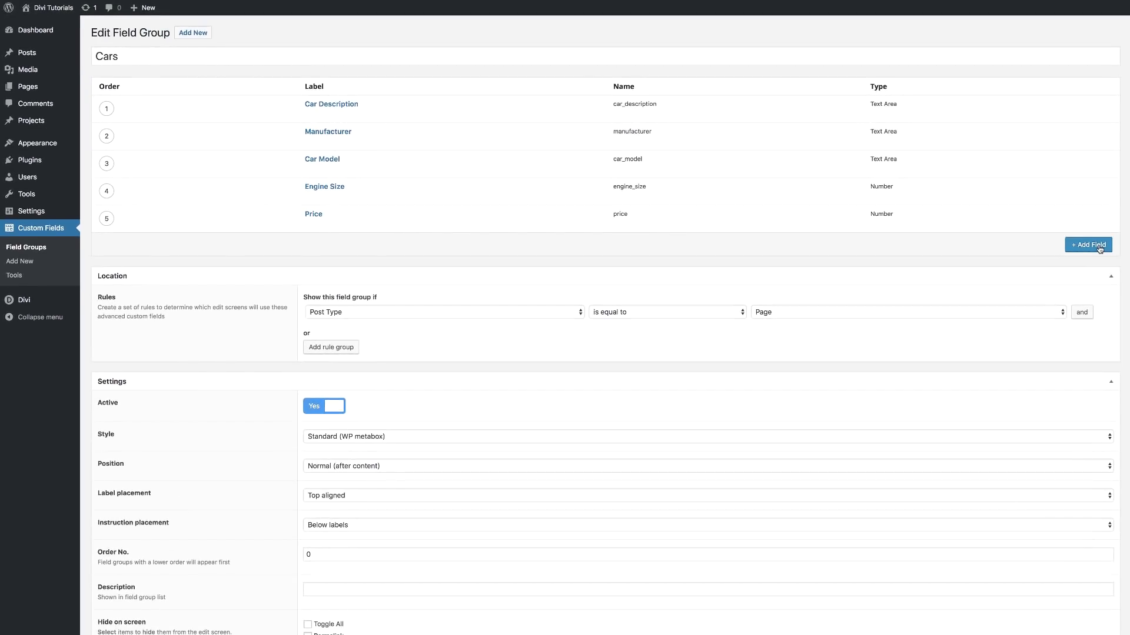
# Add a Url field labelled Visit Website, with the name visit_website, to the Cars field group and update the group.
pyautogui.click(1099, 247)
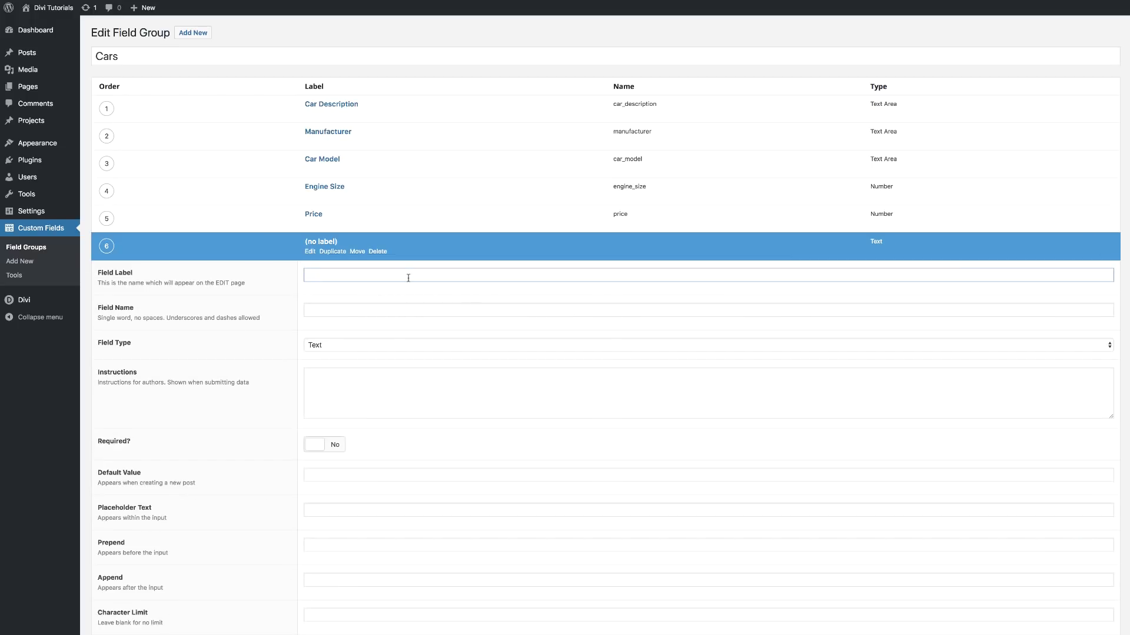
pyautogui.write('Visit Website')
pyautogui.press('Tab')
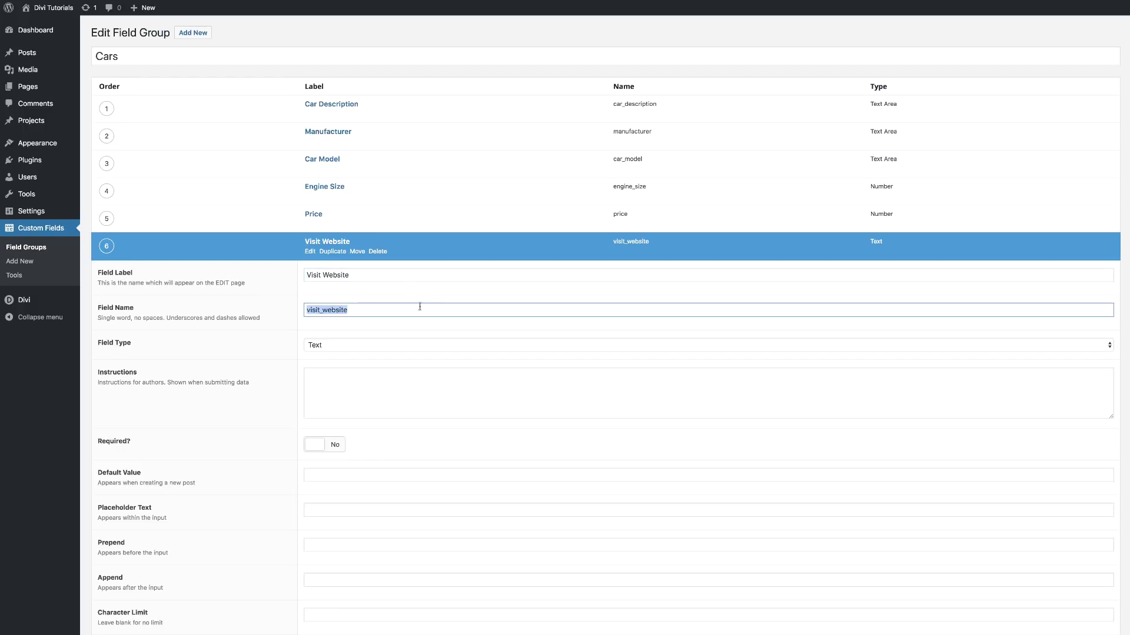
pyautogui.click(323, 348)
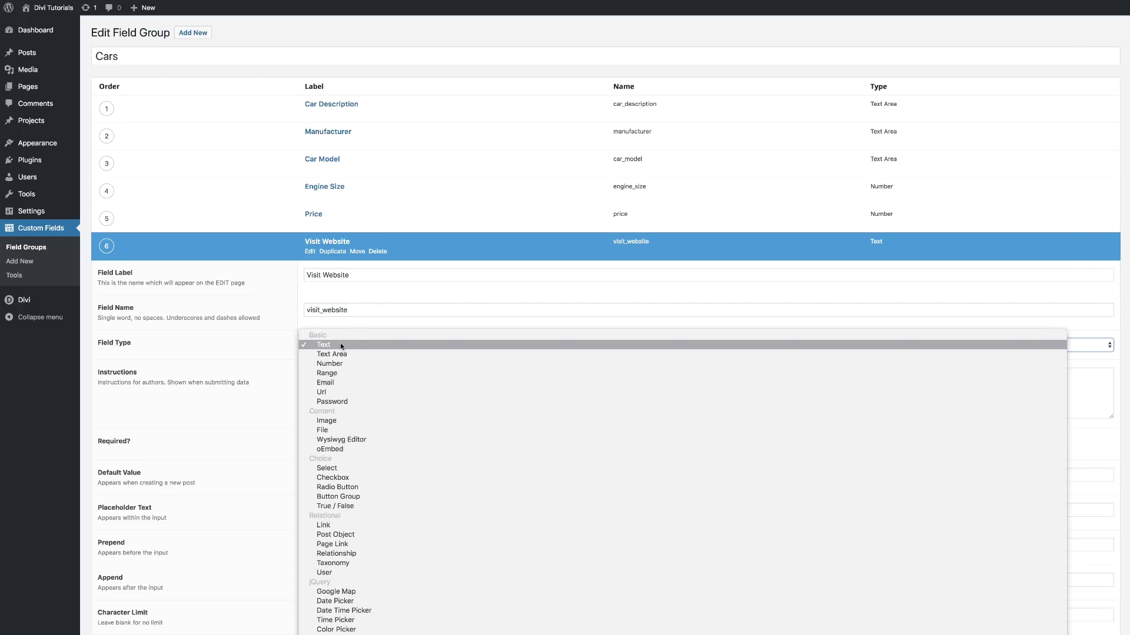
pyautogui.click(337, 392)
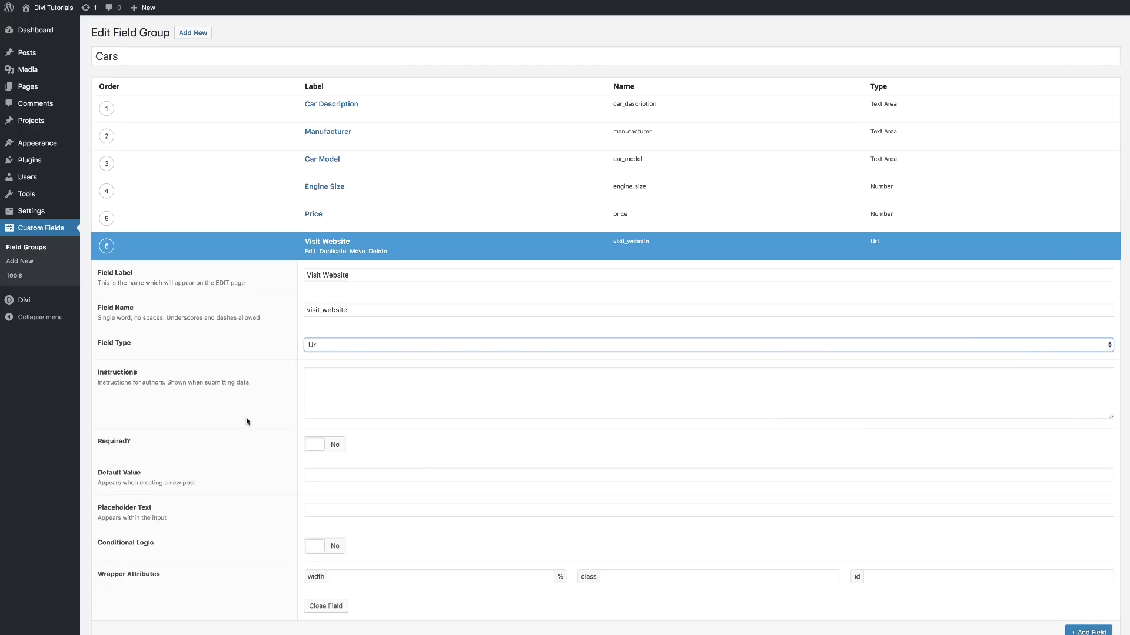
pyautogui.scroll(-4, 245, 421)
pyautogui.click(1088, 530)
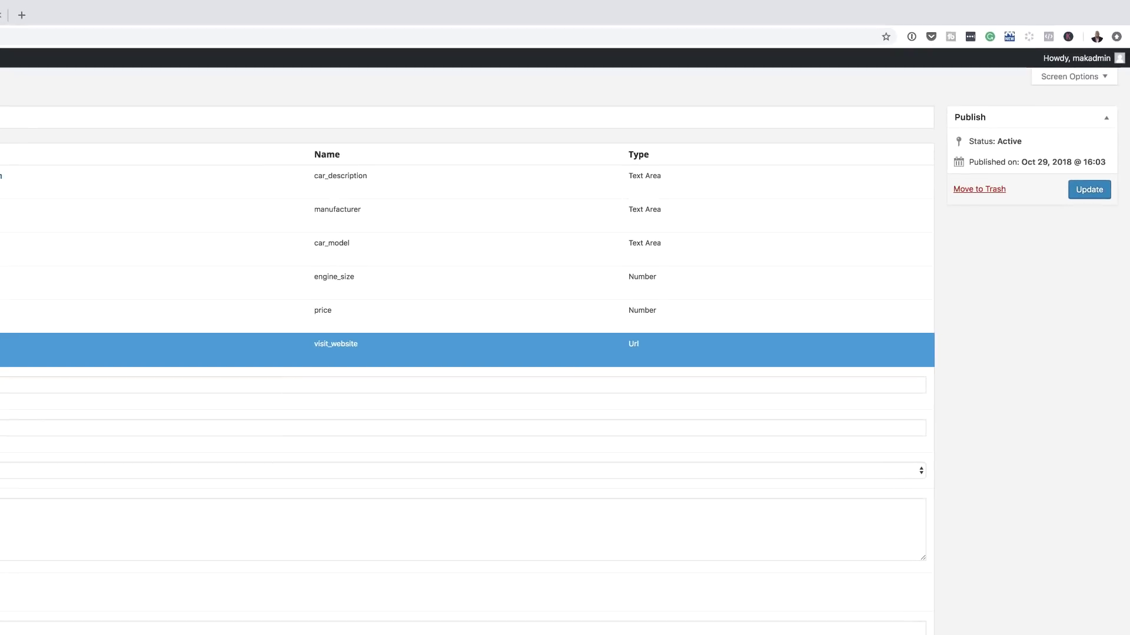
pyautogui.click(1089, 188)
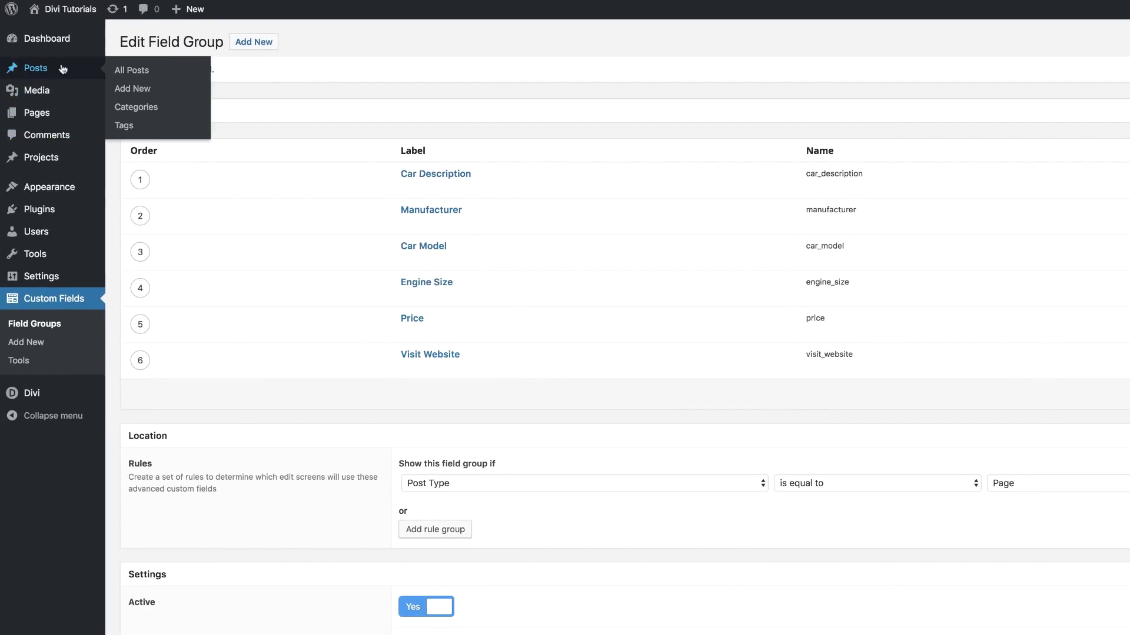
pyautogui.moveTo(53, 115)
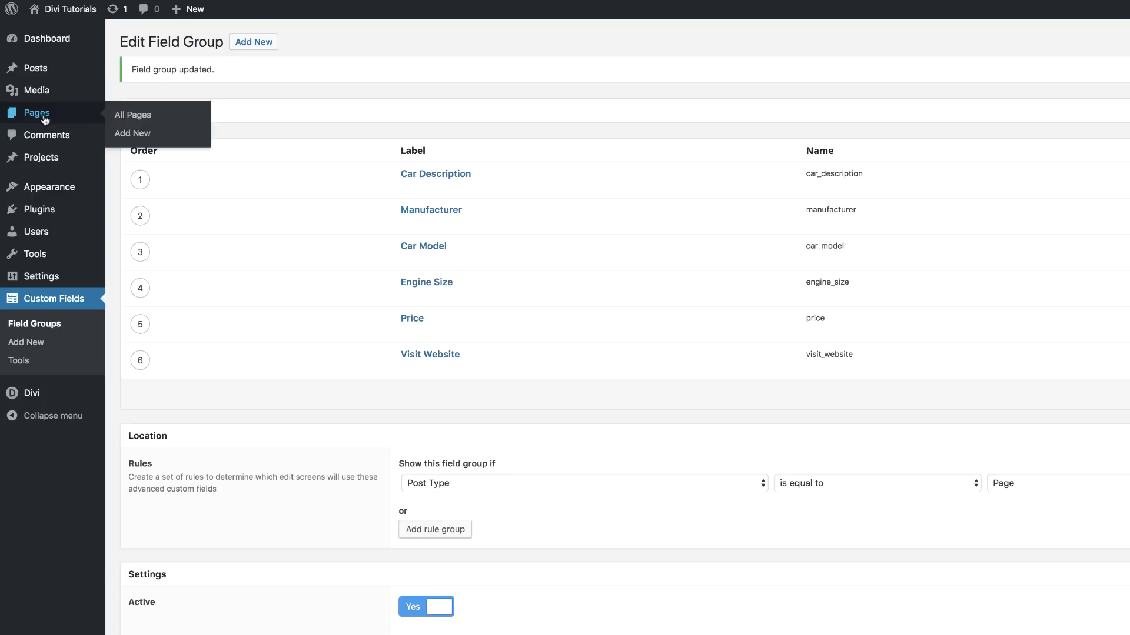
pyautogui.click(138, 120)
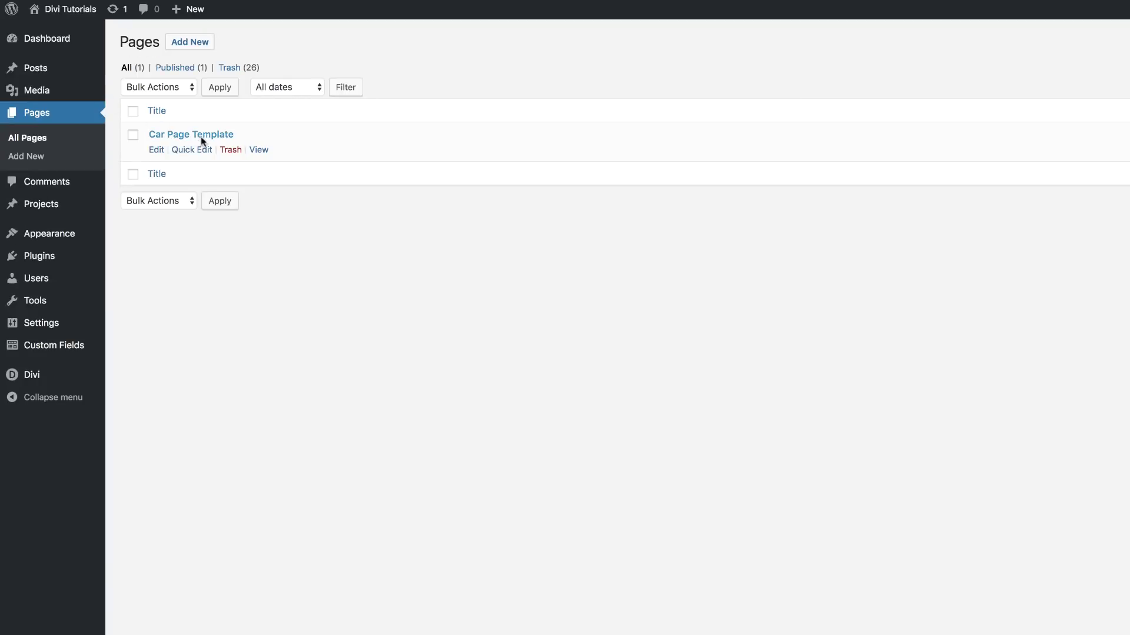
pyautogui.click(157, 151)
pyautogui.scroll(-10, 414, 457)
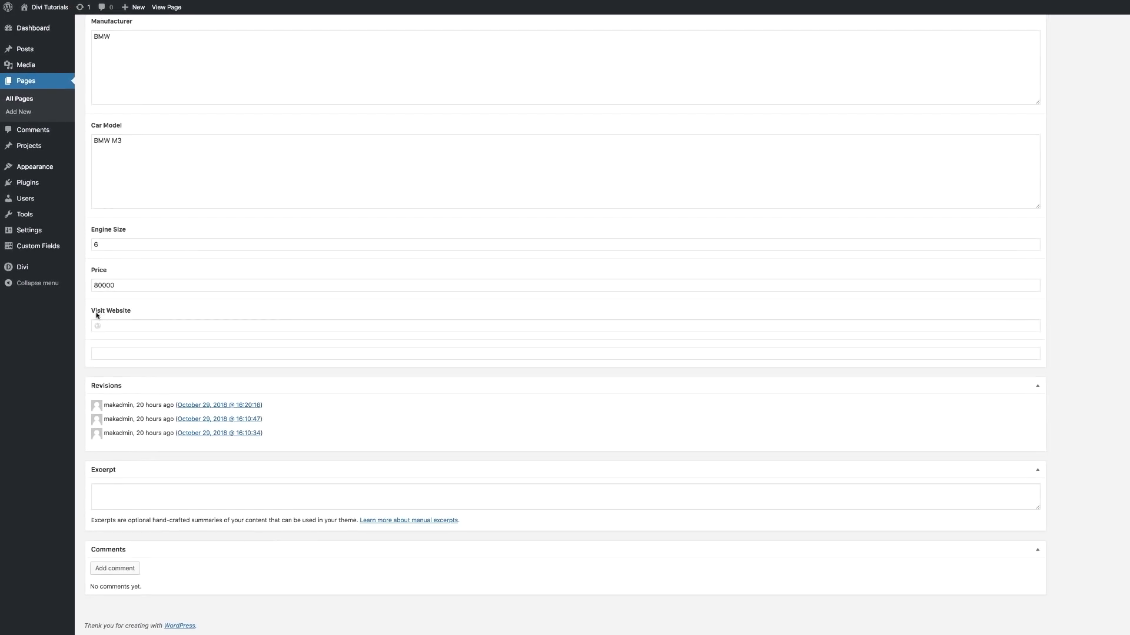
pyautogui.click(129, 327)
pyautogui.write('https://www.bmw.co.uk/#gref')
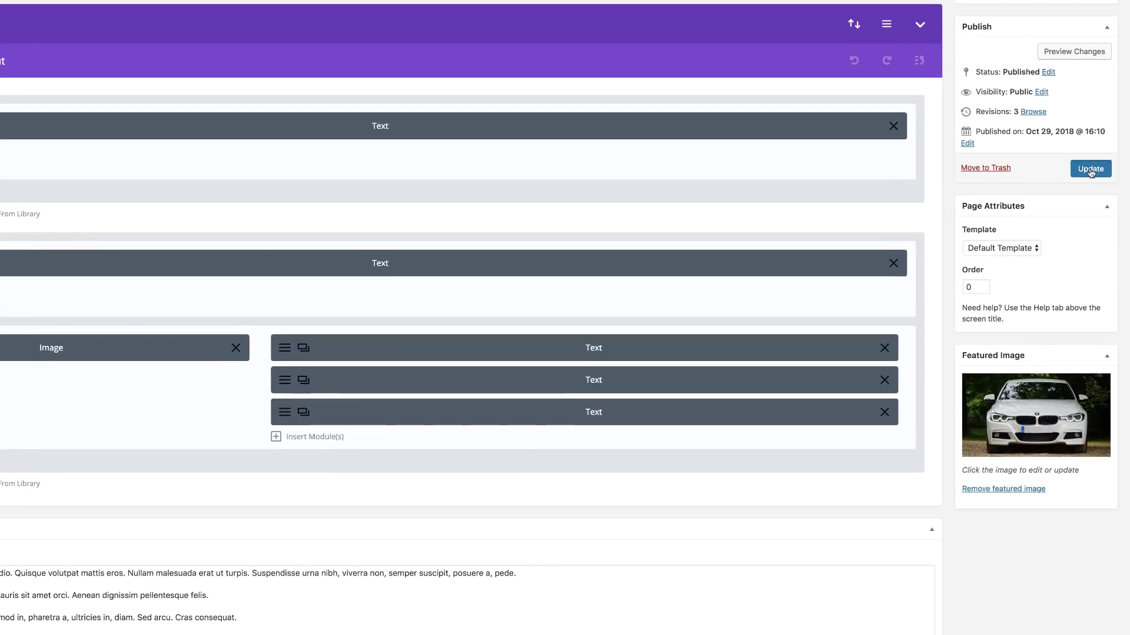
pyautogui.click(1091, 169)
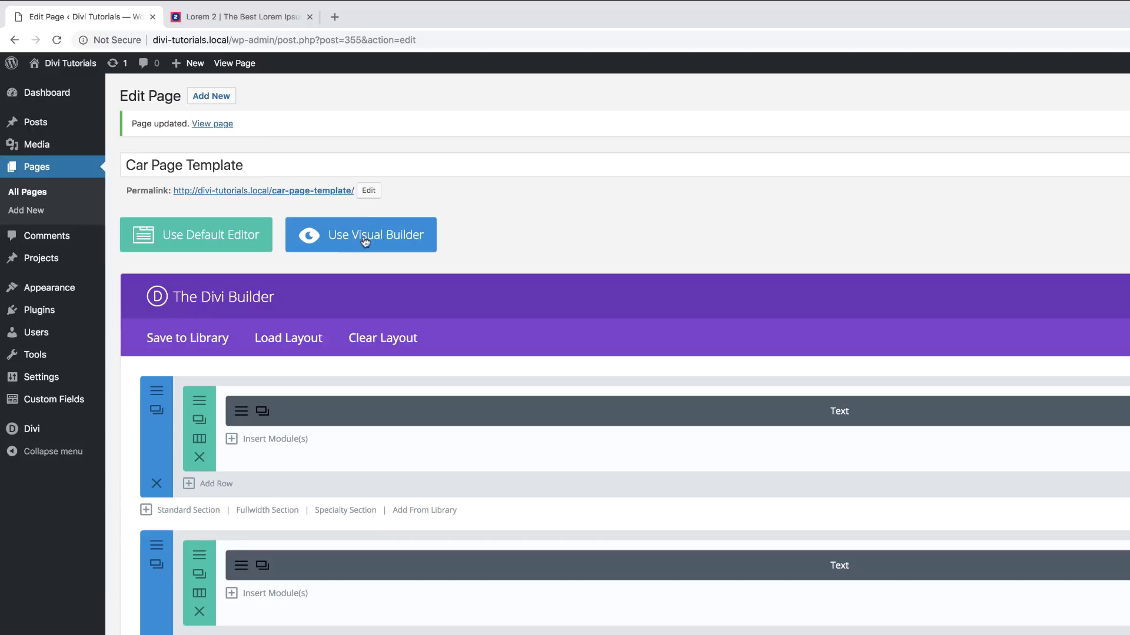
# Open the Car Page Template page in the Visual Builder and duplicate the price text module.
pyautogui.click(365, 242)
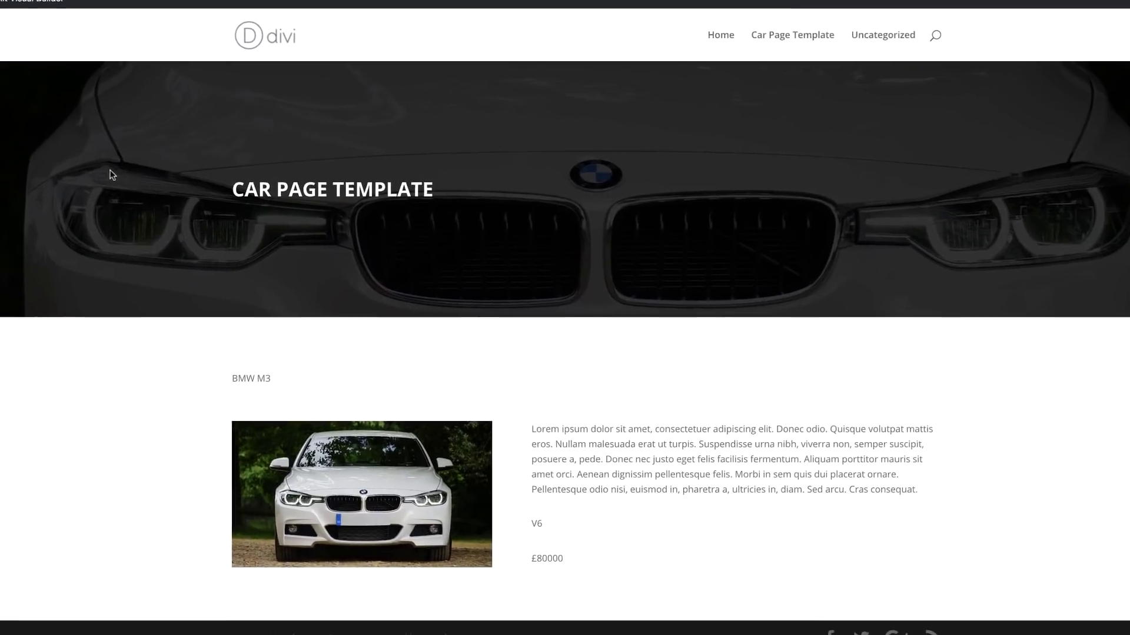
pyautogui.moveTo(588, 550)
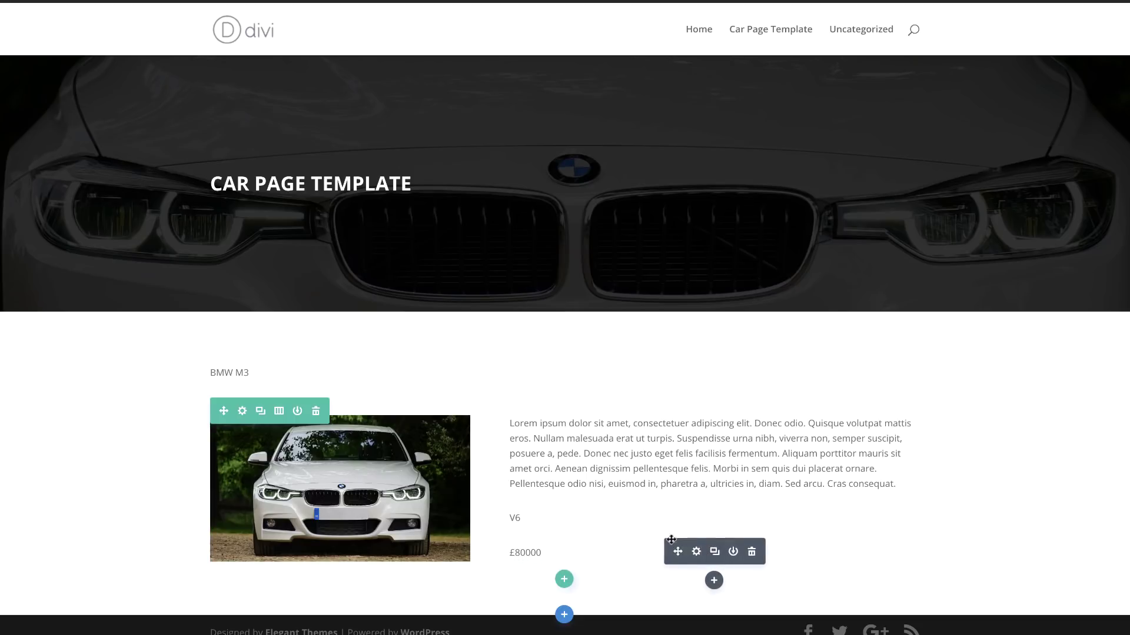
pyautogui.click(715, 554)
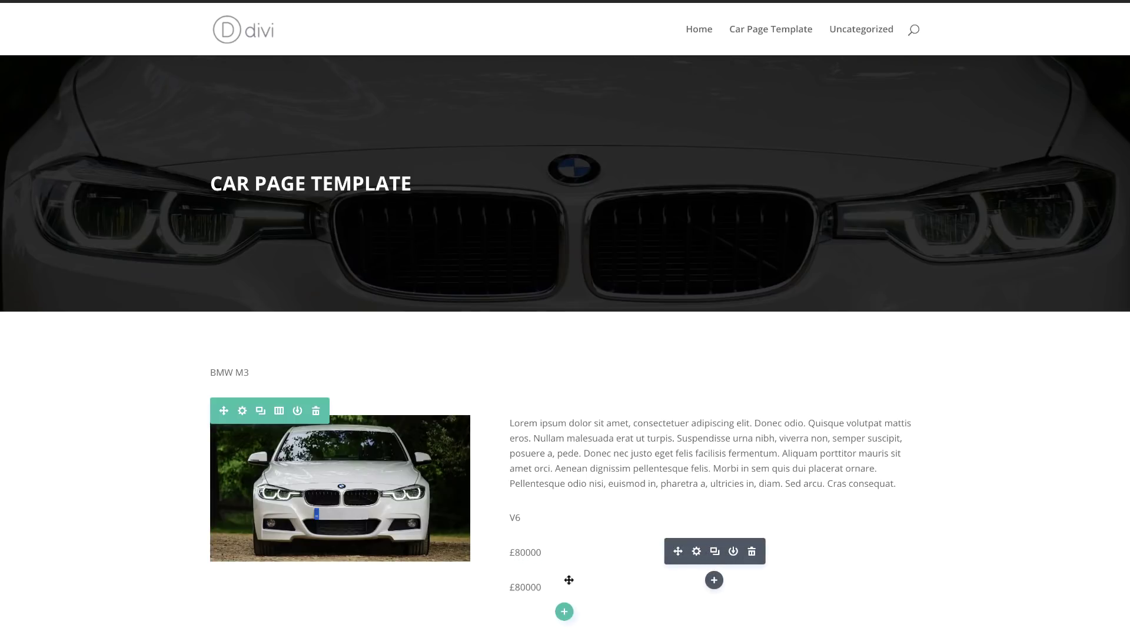
# Replace the Price dynamic content of the duplicated text module with the Visit Website custom field.
pyautogui.click(697, 587)
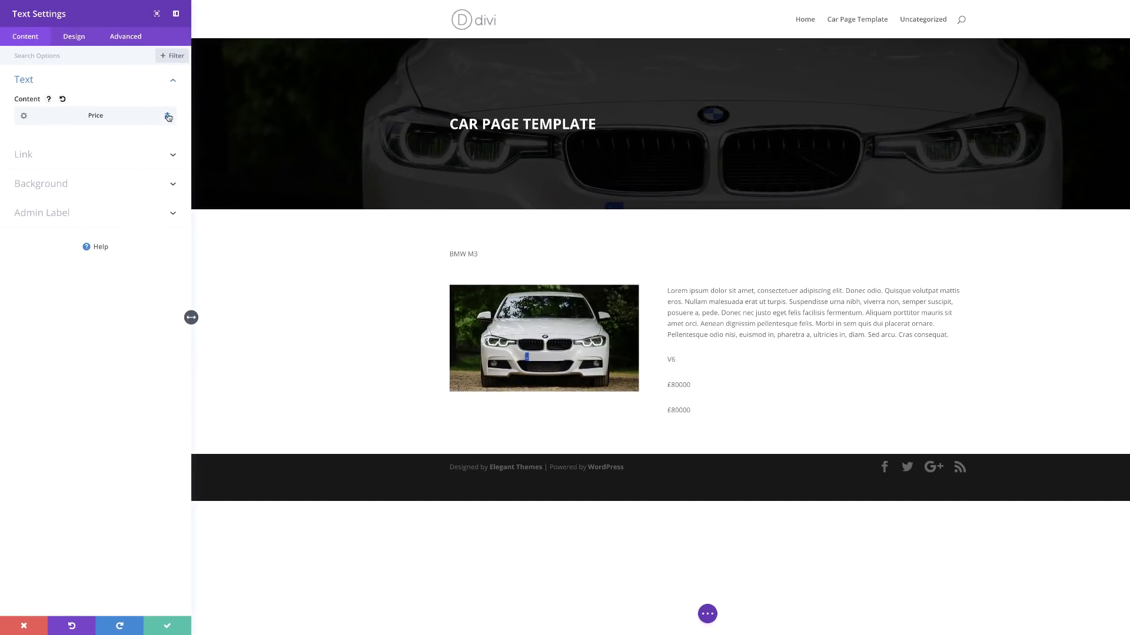
pyautogui.click(167, 116)
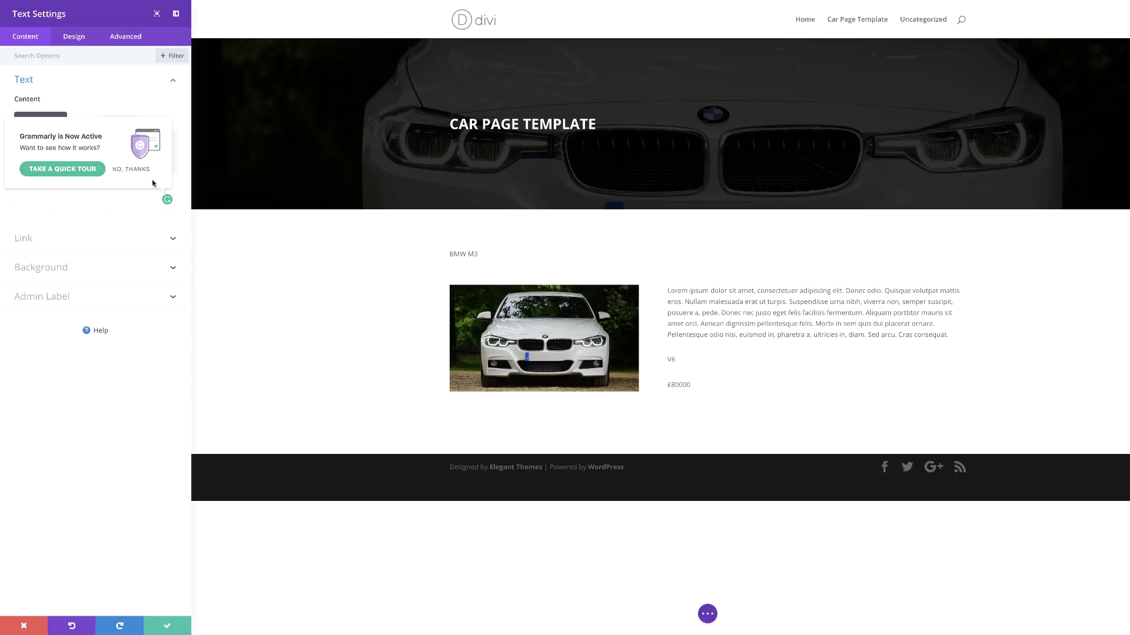
pyautogui.click(131, 170)
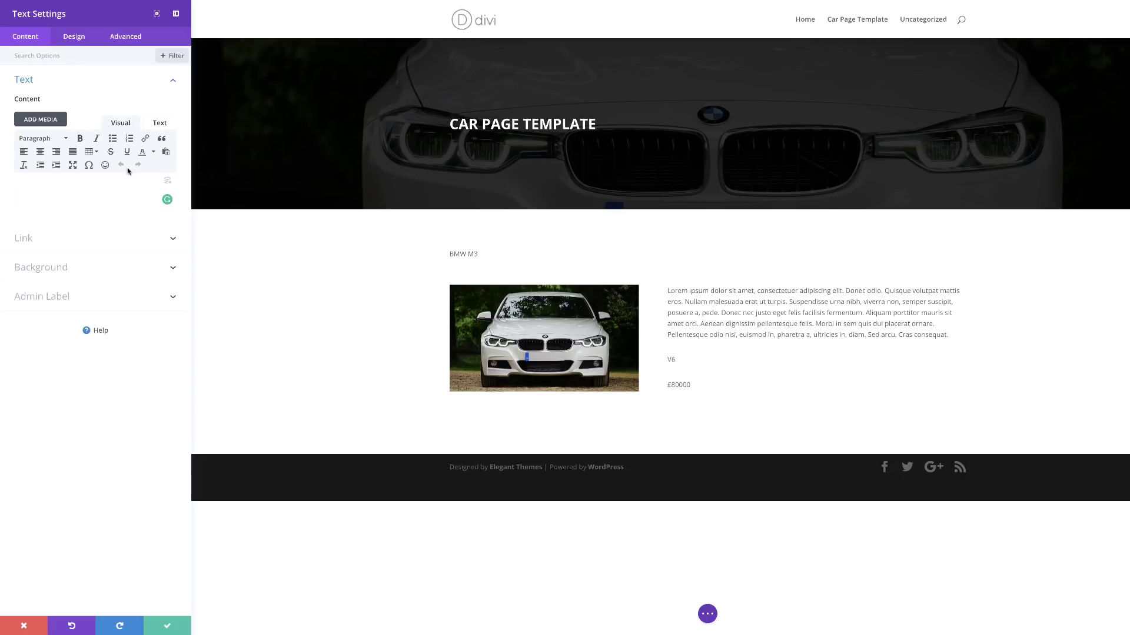
pyautogui.click(168, 182)
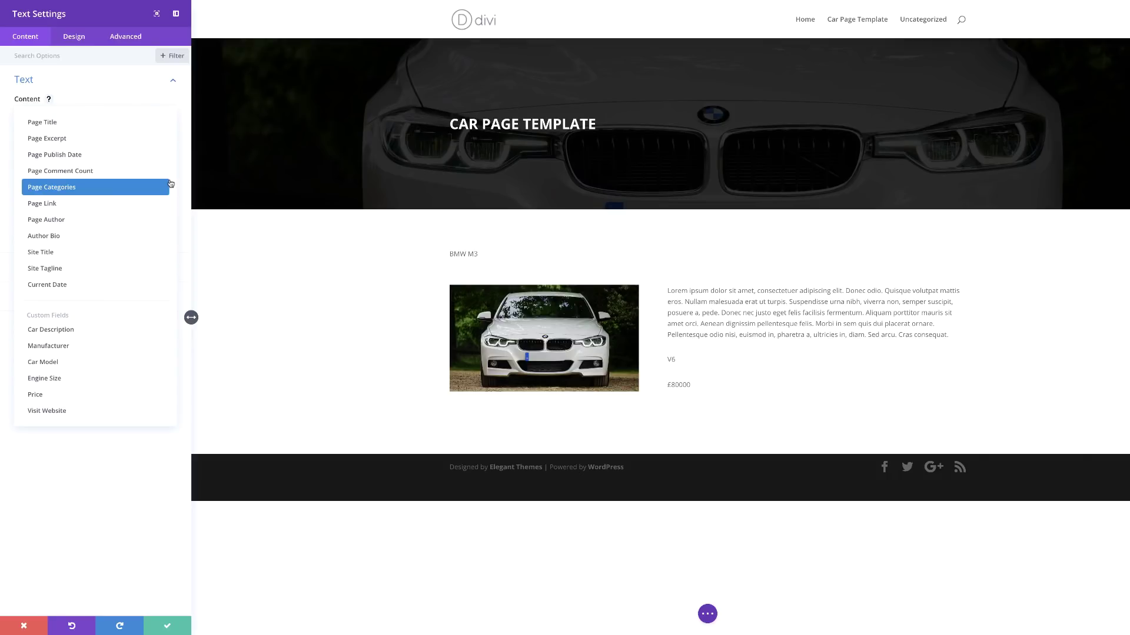
pyautogui.click(59, 412)
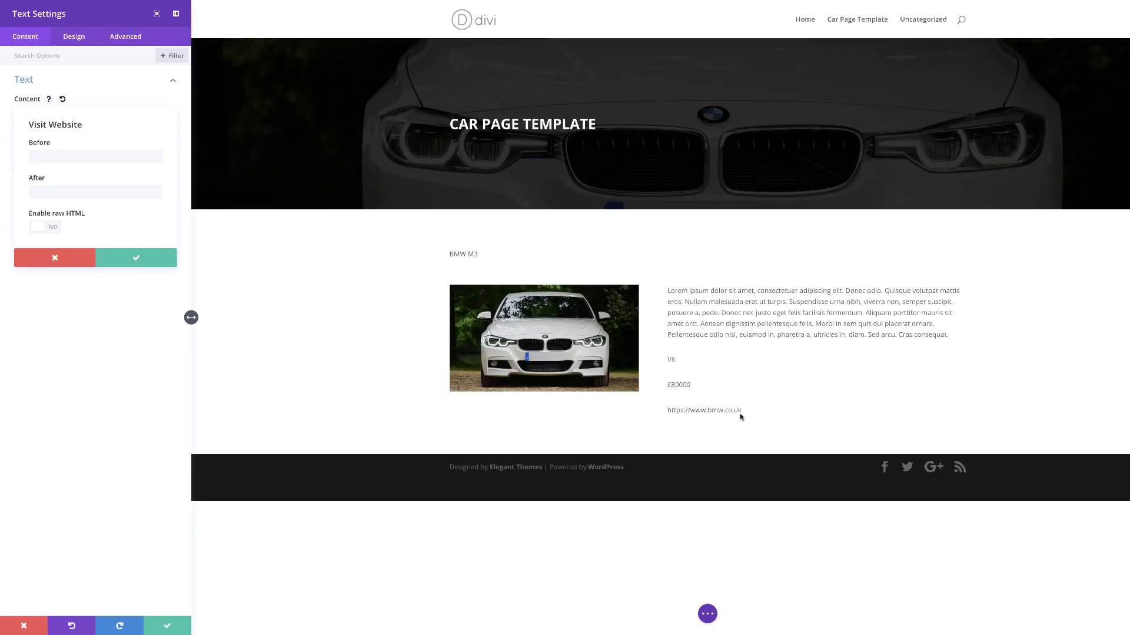
# Put the text "Visit Website: " before the dynamic website link and save the text module's settings.
pyautogui.click(60, 156)
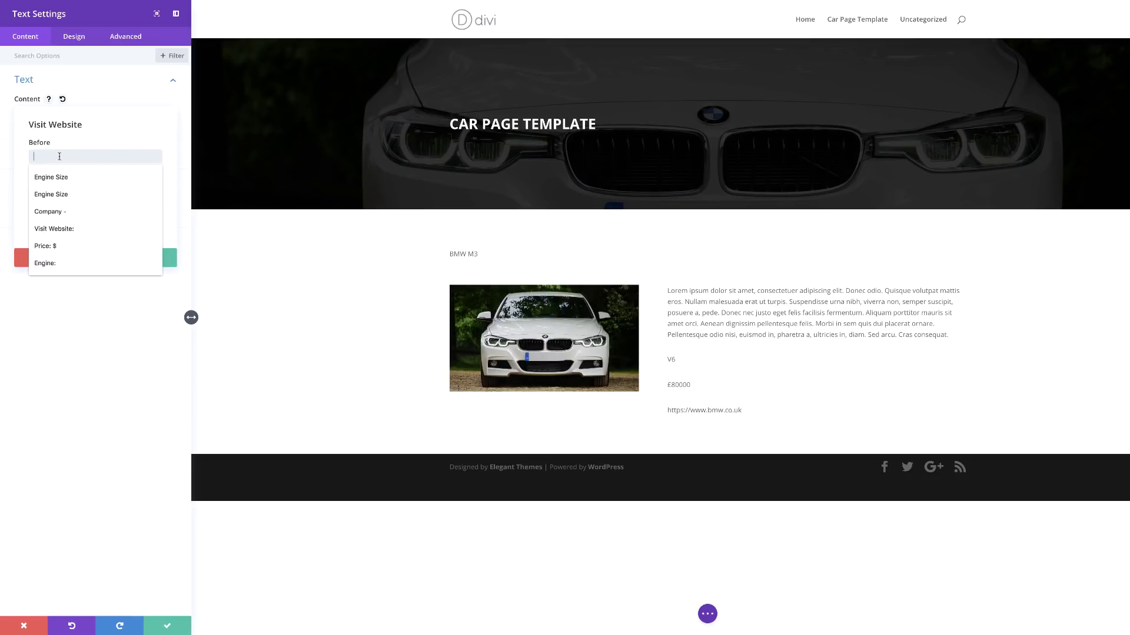
pyautogui.write('V')
pyautogui.press('Down')
pyautogui.press('Return')
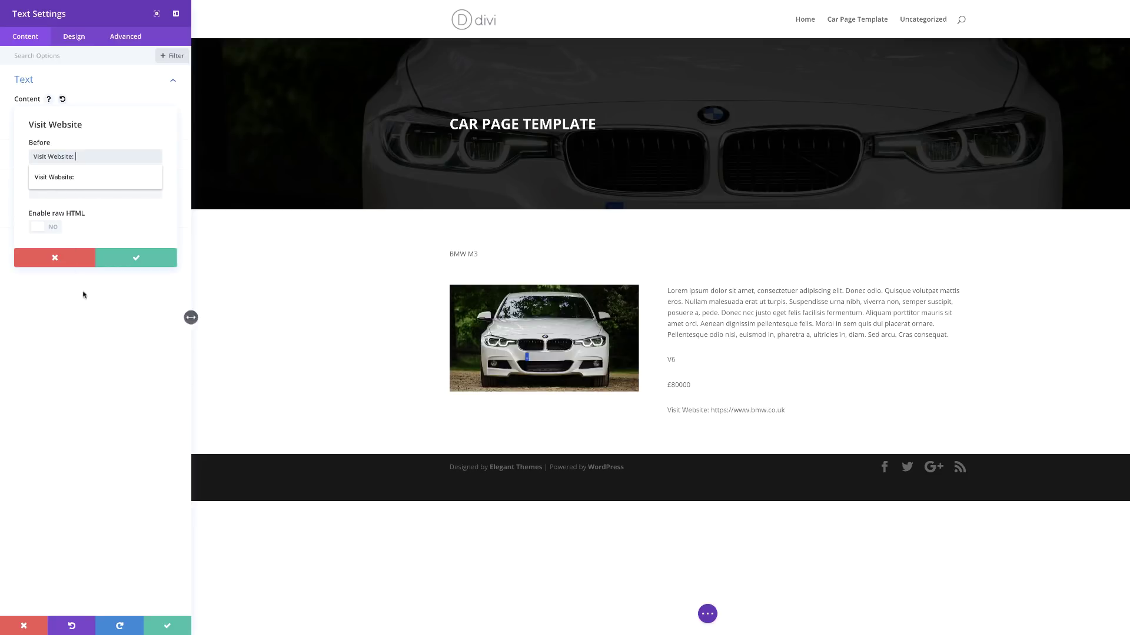
pyautogui.click(136, 259)
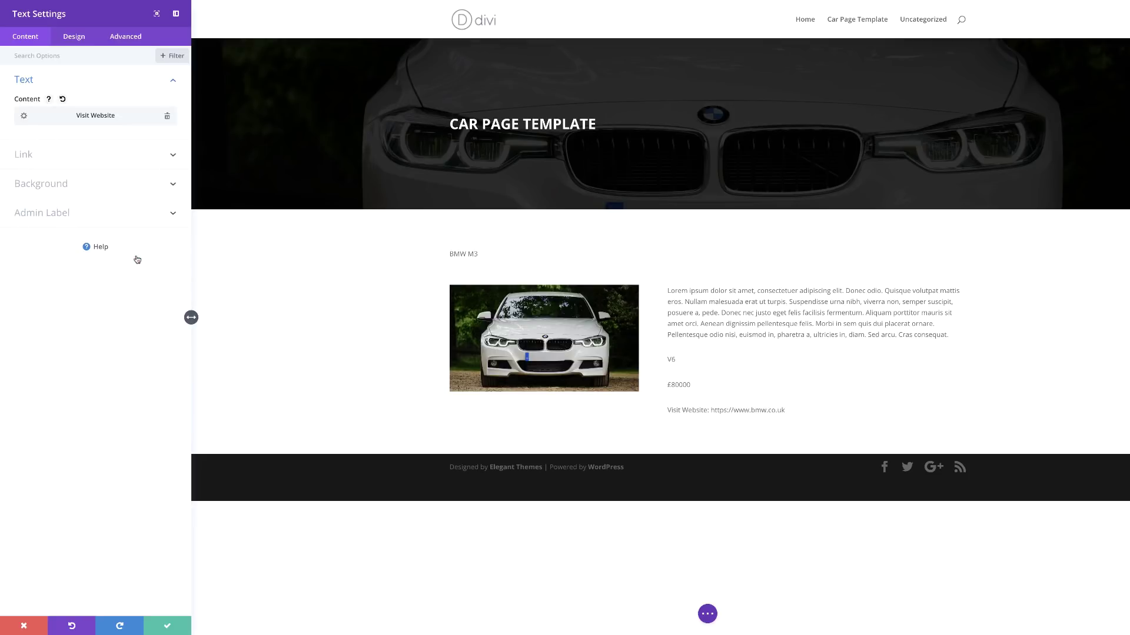
pyautogui.click(167, 627)
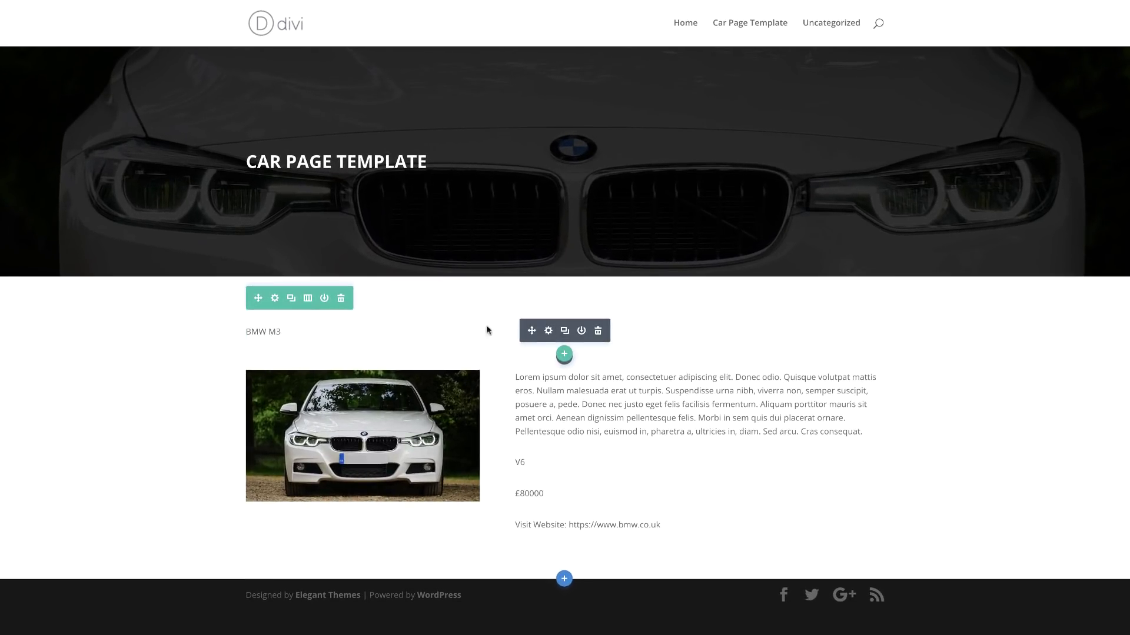
# Style the BMW M3 text module with the Poppins font, uppercase letters and a text size of 34px.
pyautogui.click(549, 331)
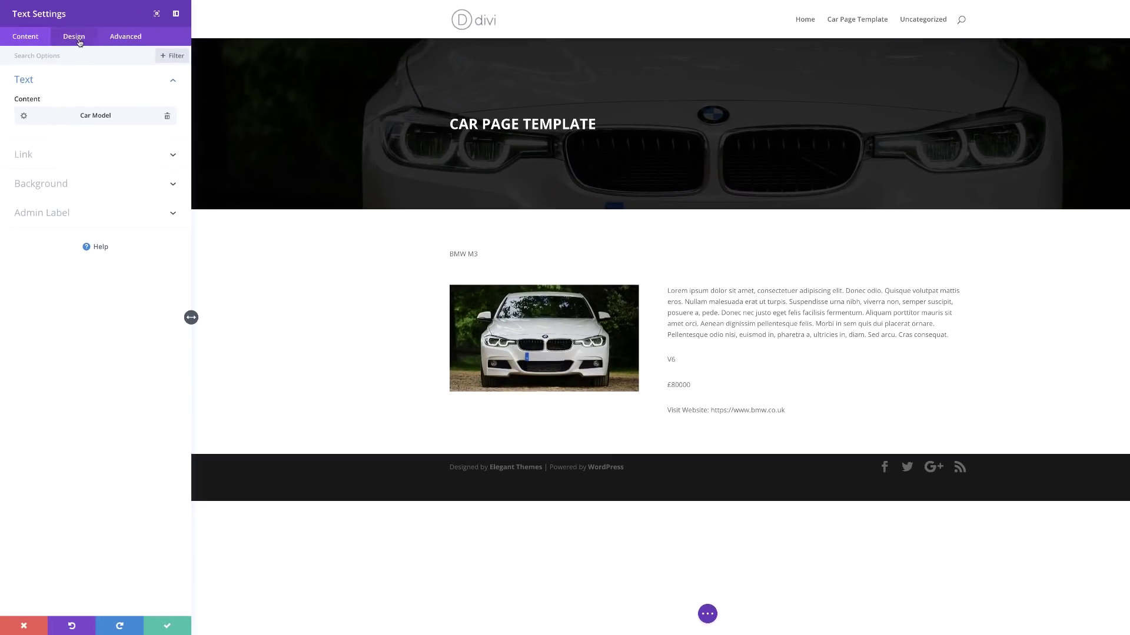
pyautogui.click(79, 42)
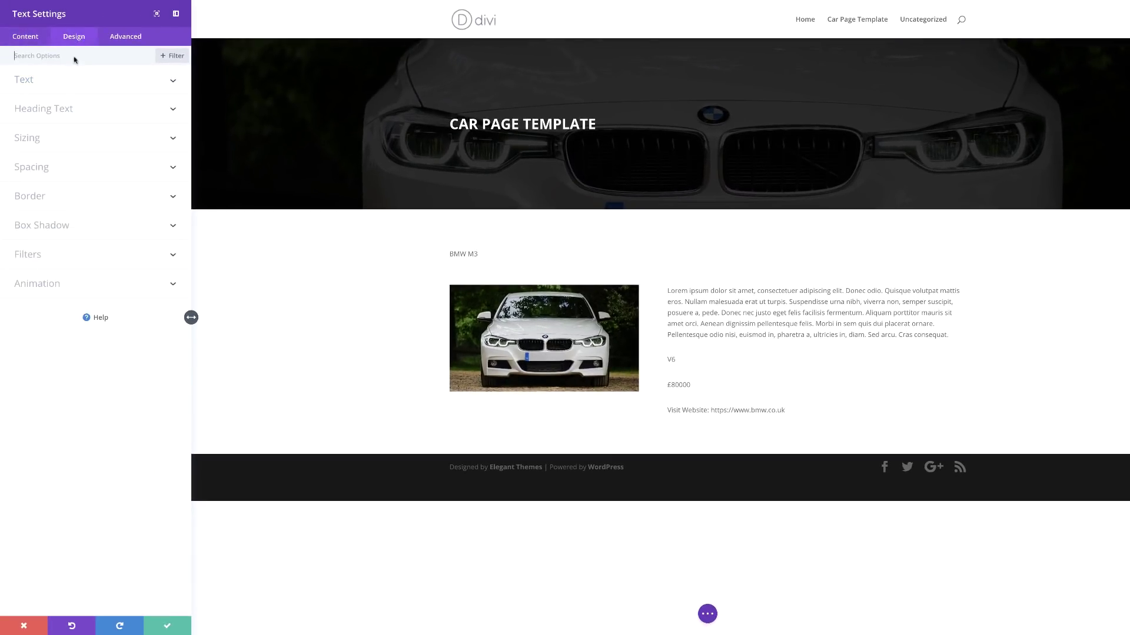
pyautogui.click(28, 81)
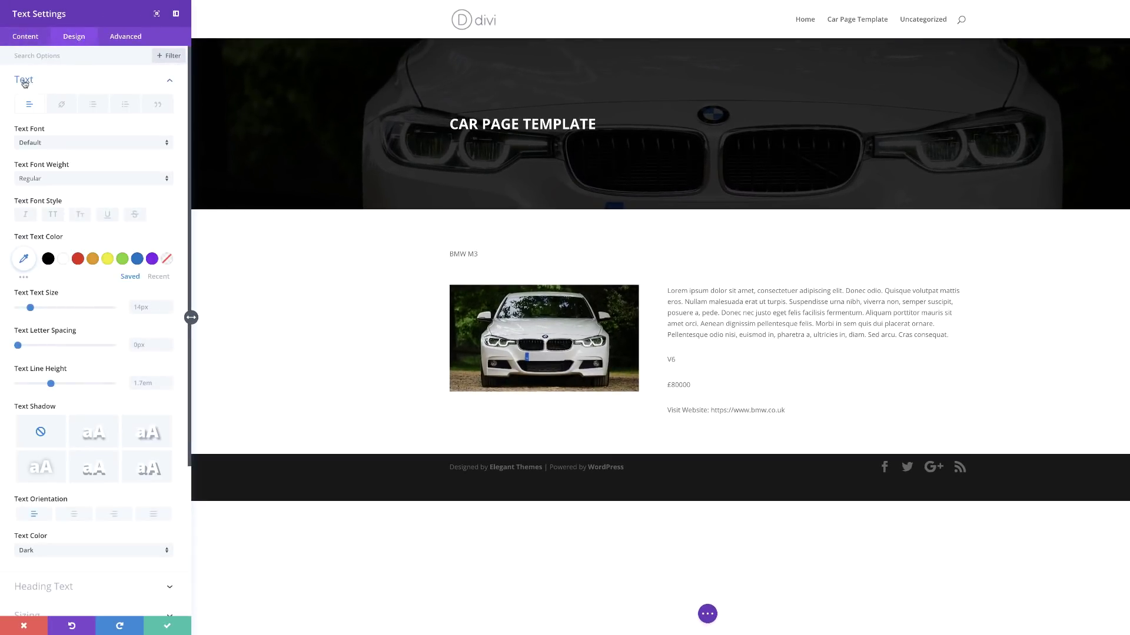
pyautogui.click(53, 215)
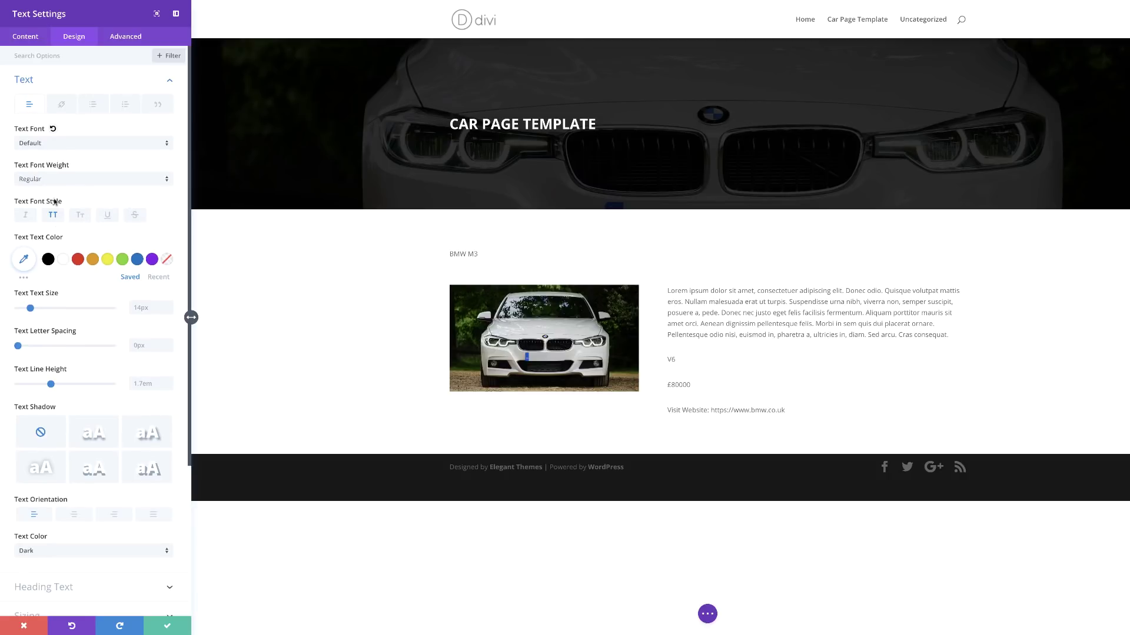
pyautogui.click(57, 145)
pyautogui.click(78, 61)
pyautogui.moveTo(31, 308); pyautogui.dragTo(46, 309)
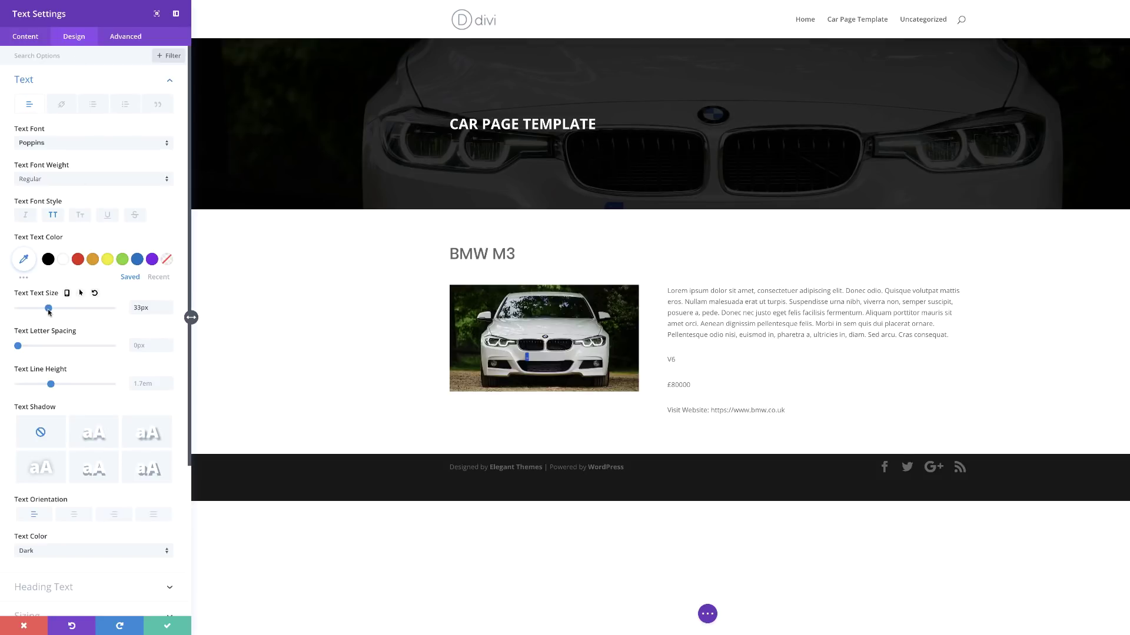
# Set the BMW M3 text's font weight to Bold and its letter spacing to 2px.
pyautogui.click(45, 180)
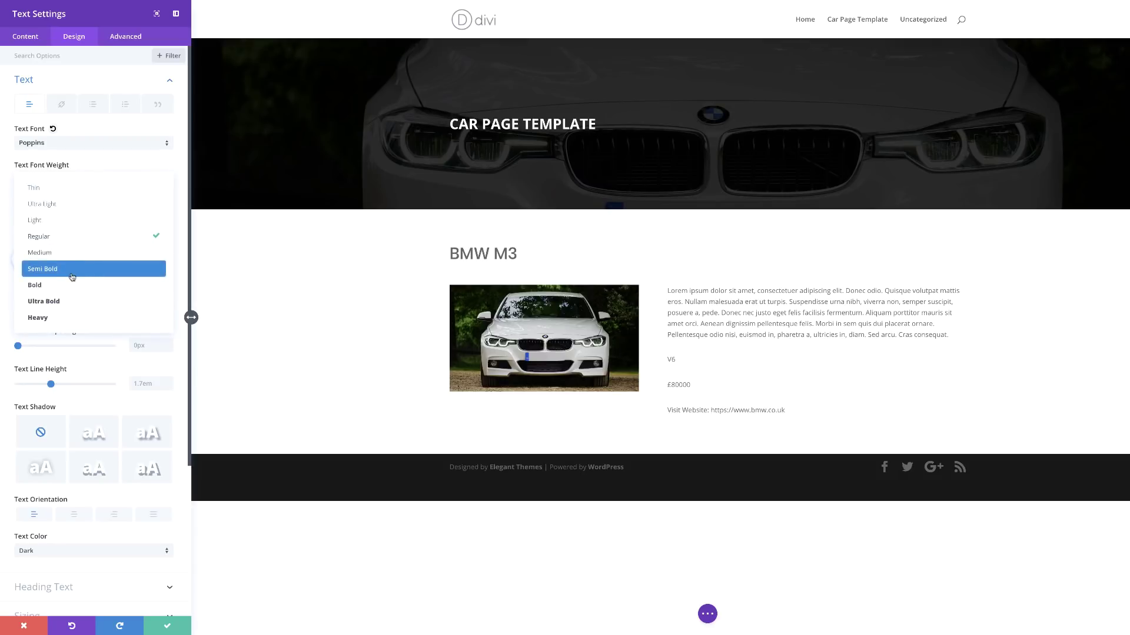
pyautogui.click(67, 289)
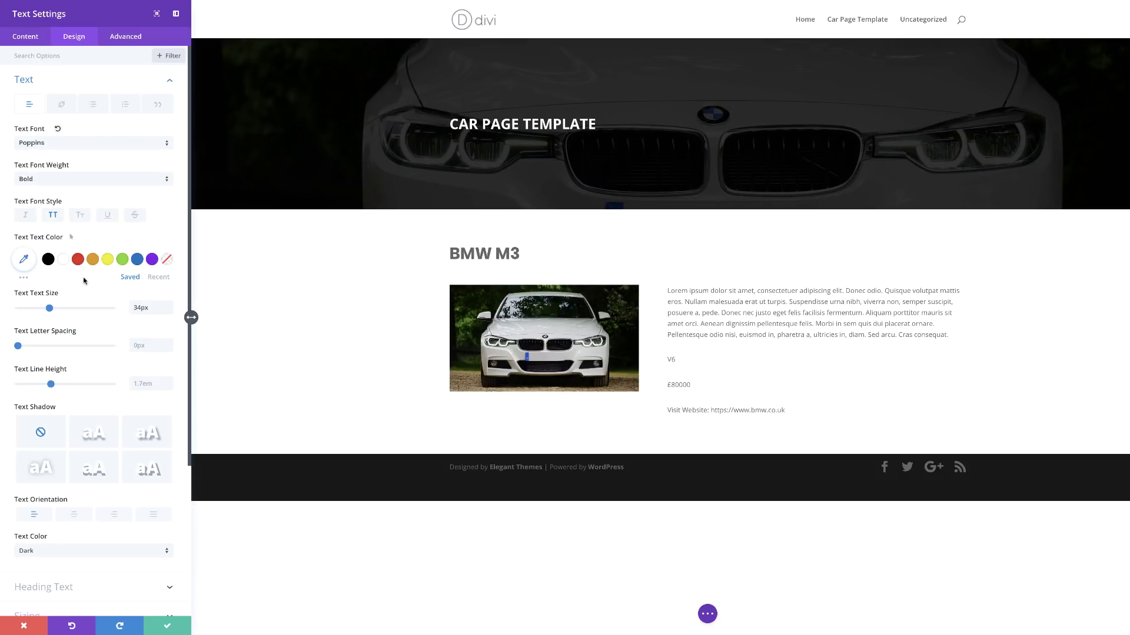
pyautogui.click(20, 348)
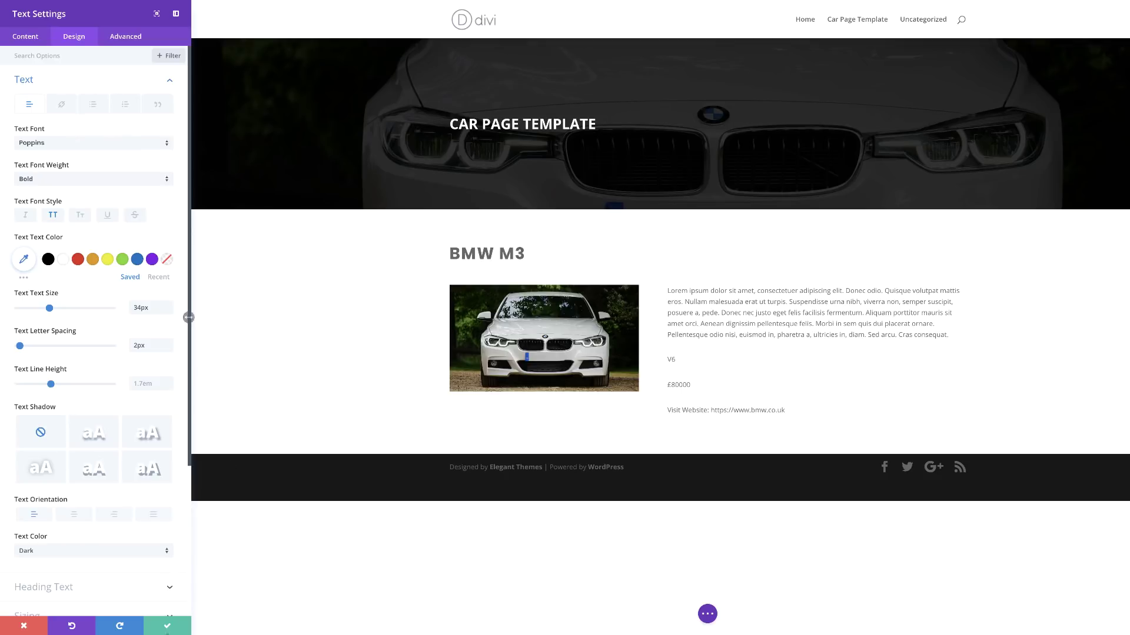
# Set the BMW M3 text colour to grey #a0a0a0 and save the text module's settings.
pyautogui.scroll(-2, 124, 532)
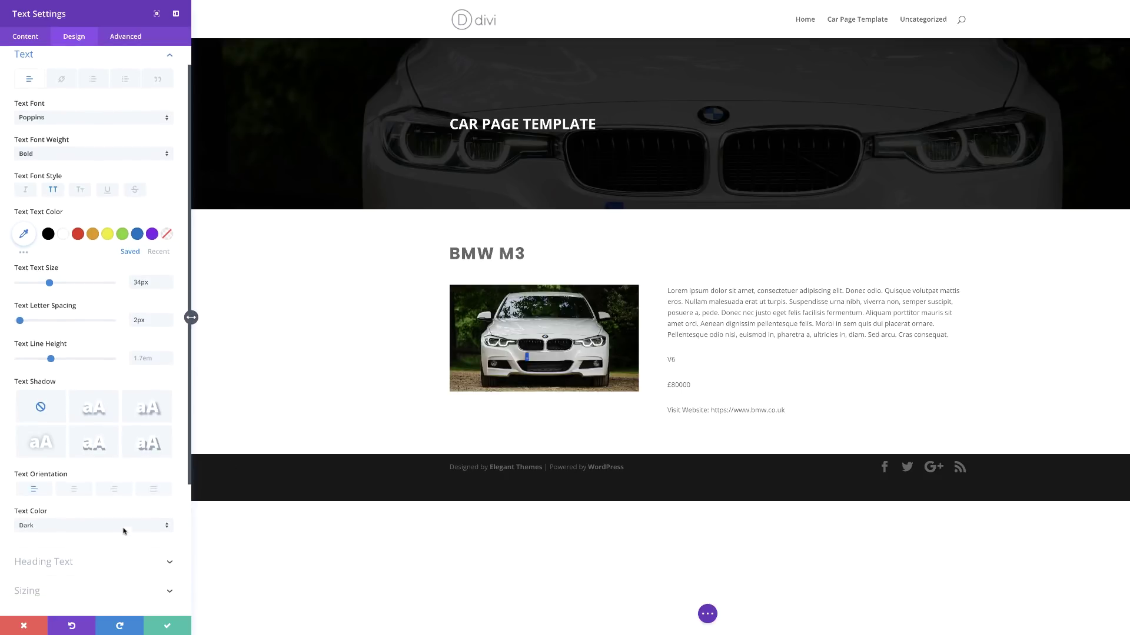
pyautogui.scroll(1, 123, 518)
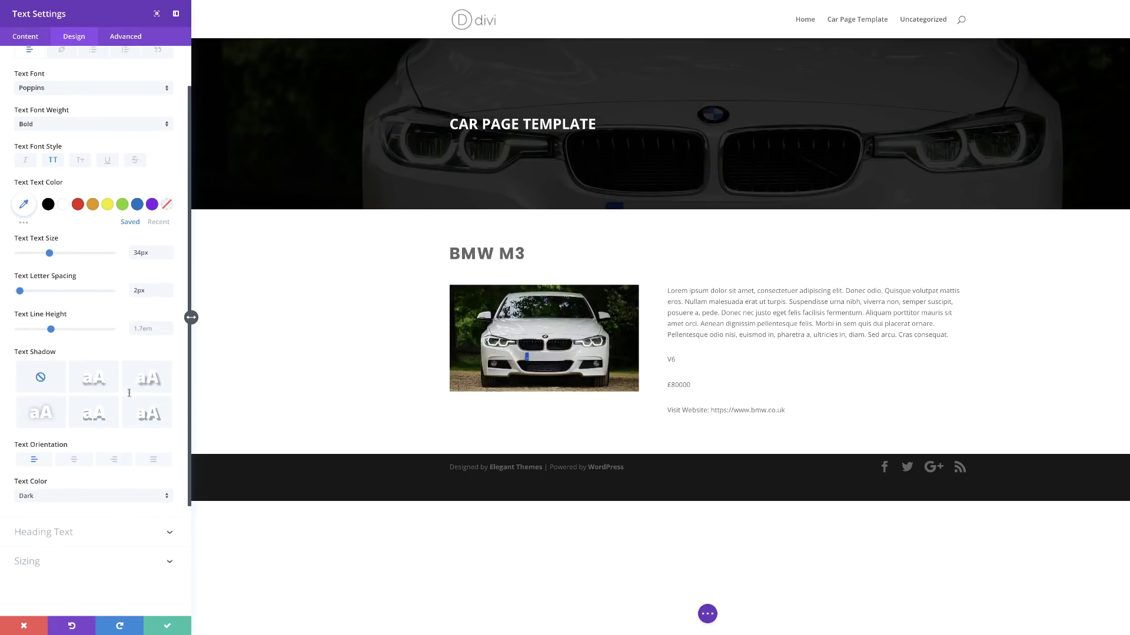
pyautogui.click(23, 206)
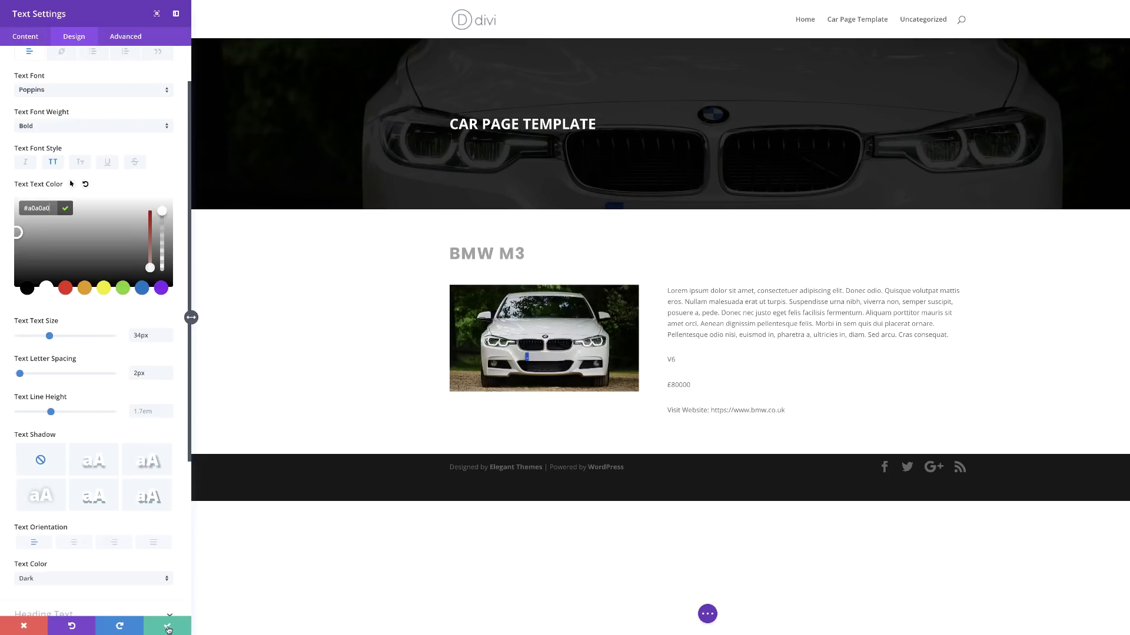
pyautogui.click(168, 629)
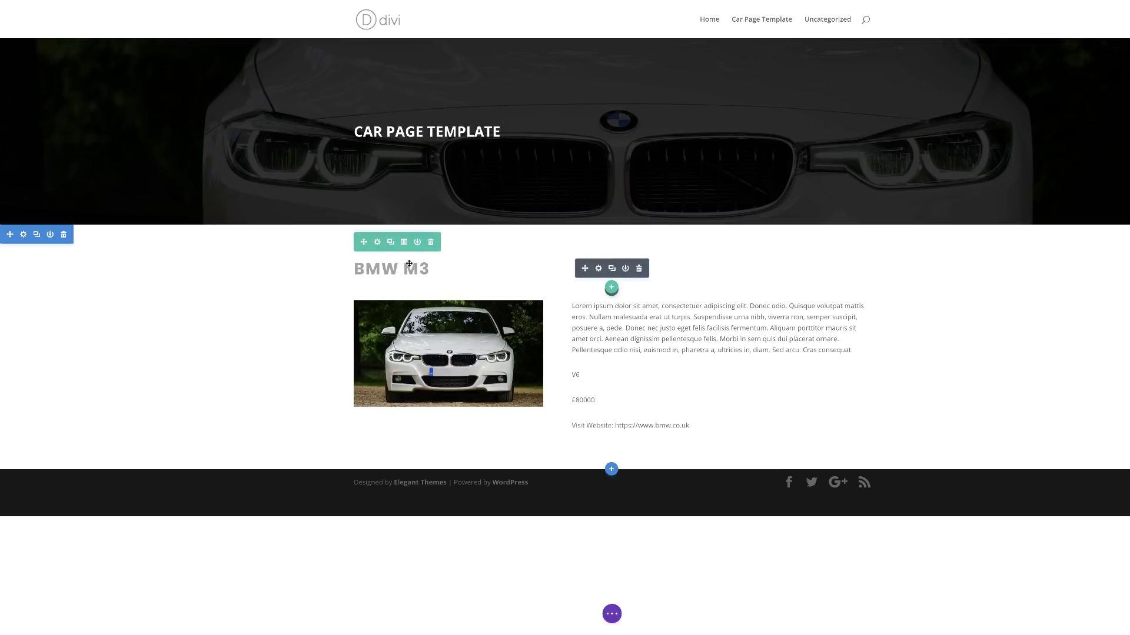
# Set the BMW M3 row's linked top and bottom custom margin and custom padding to 0px, and save the row settings.
pyautogui.click(378, 242)
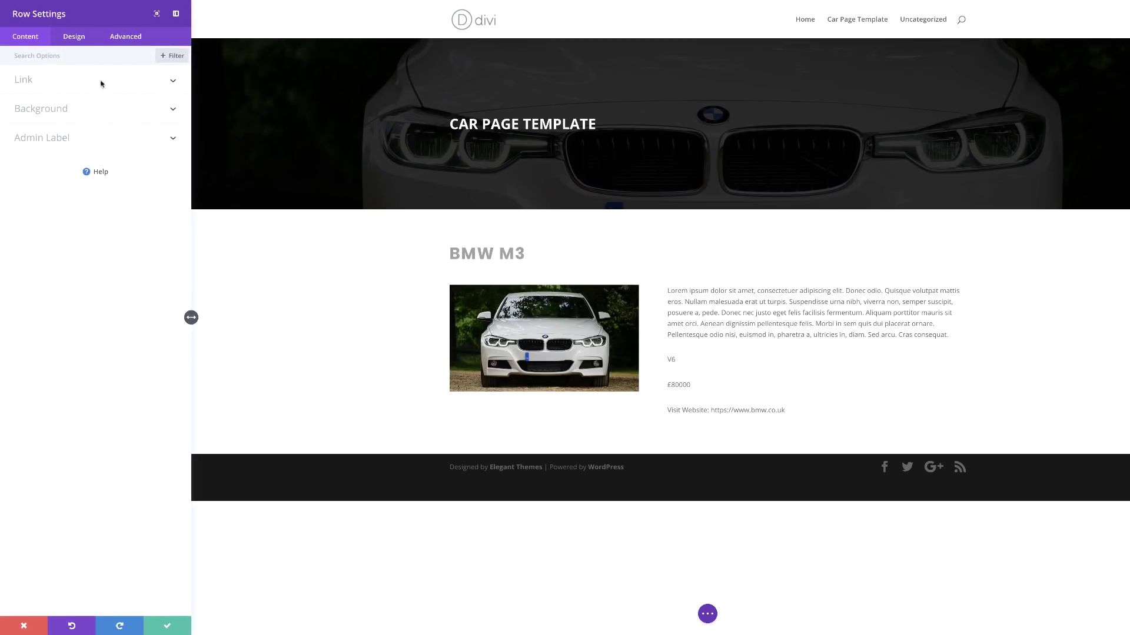
pyautogui.click(78, 40)
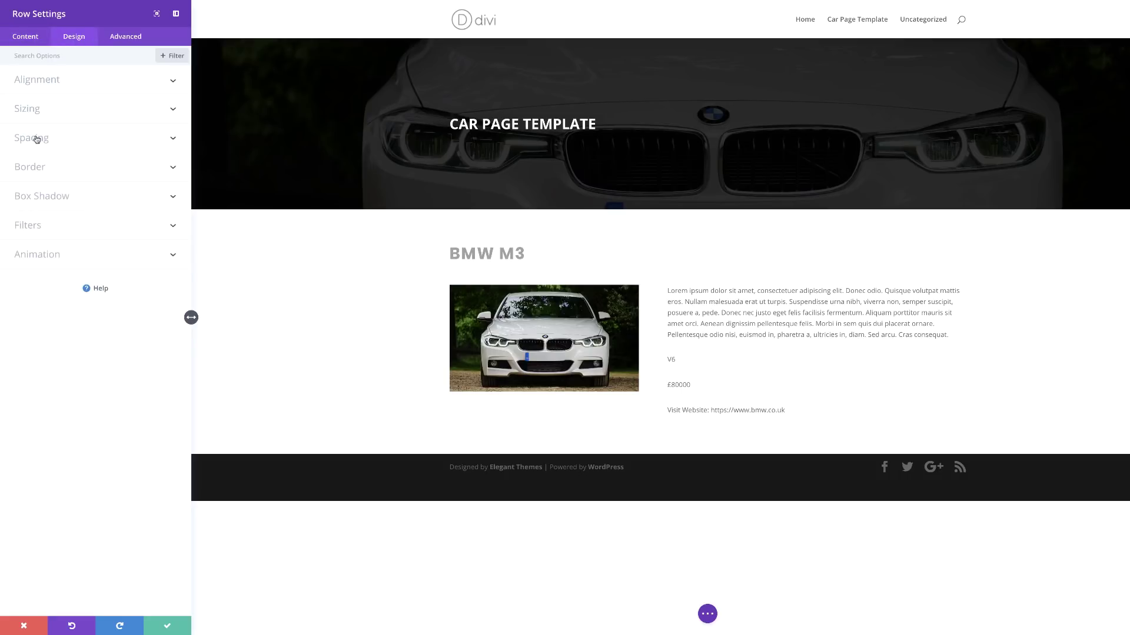
pyautogui.click(36, 139)
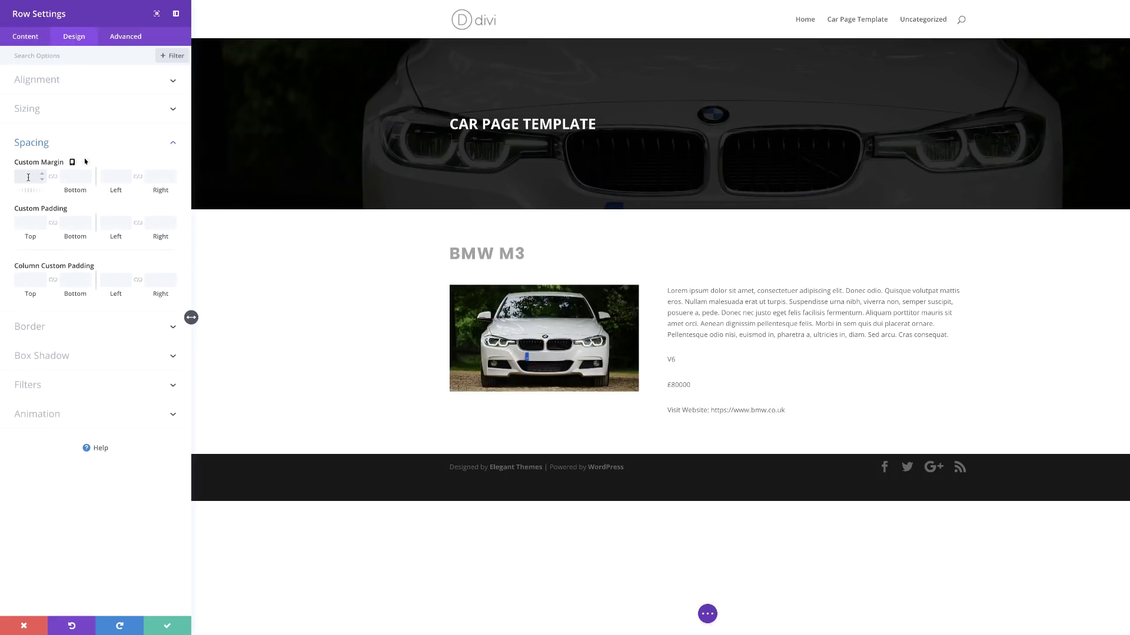
pyautogui.click(53, 176)
pyautogui.click(31, 225)
pyautogui.click(53, 222)
pyautogui.click(29, 224)
pyautogui.click(94, 255)
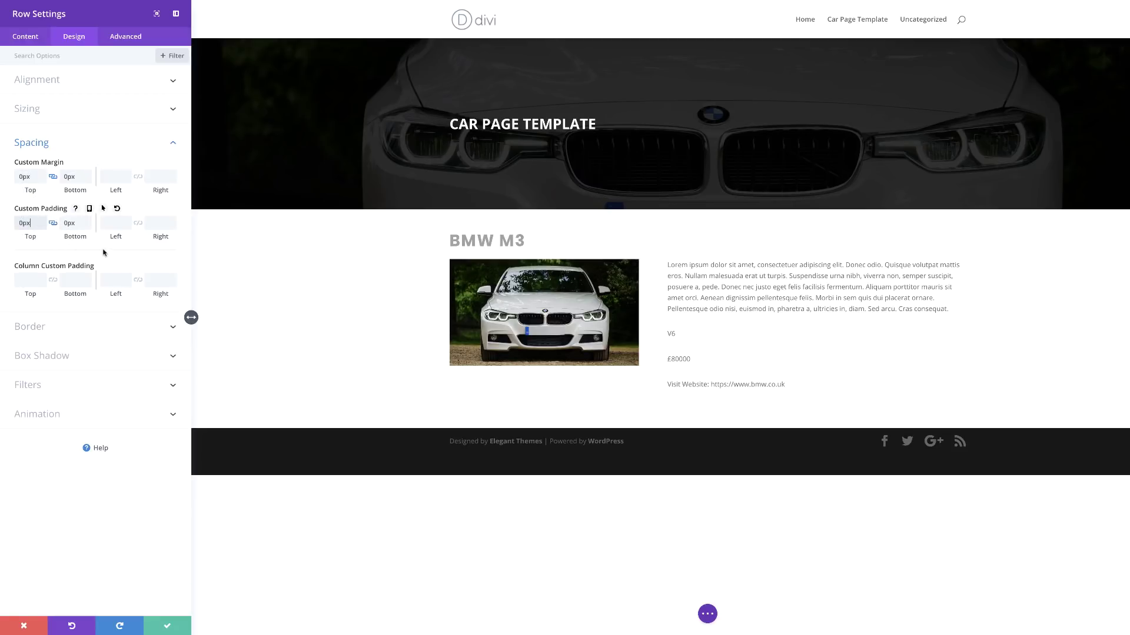
pyautogui.click(167, 625)
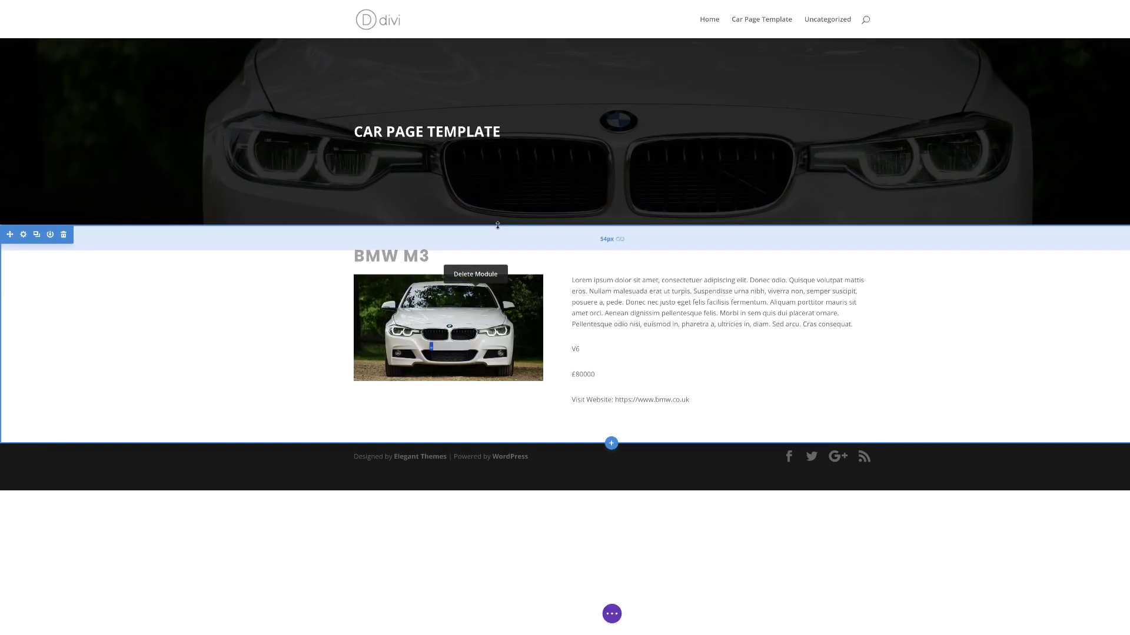
# Increase the top padding of the section that contains the BMW M3 content.
pyautogui.moveTo(497, 225); pyautogui.dragTo(502, 247)
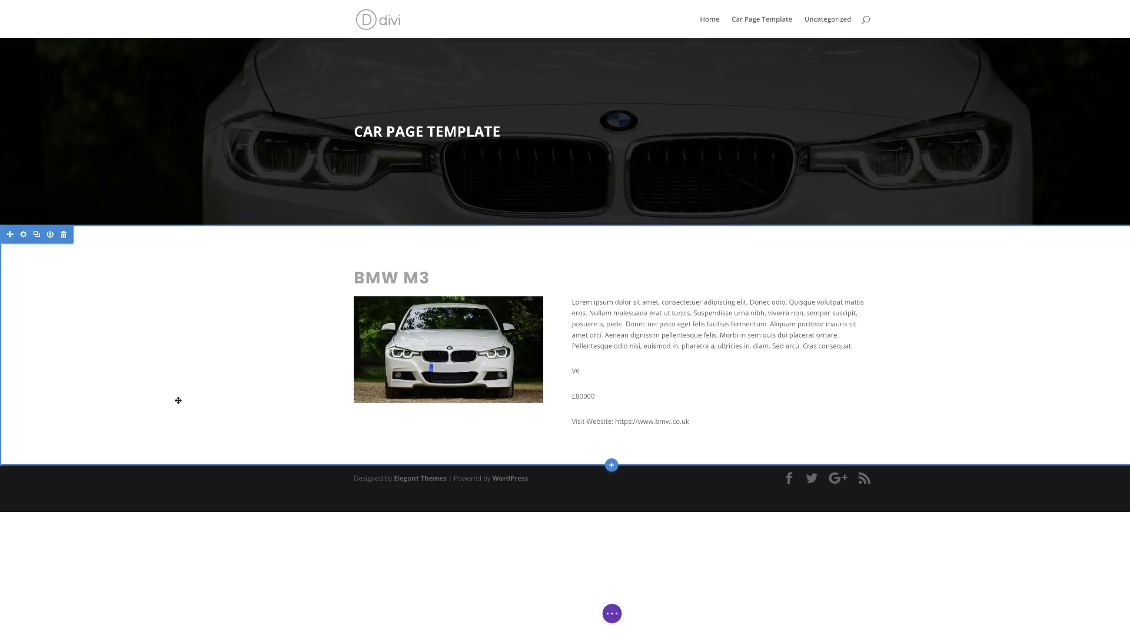
pyautogui.click(622, 251)
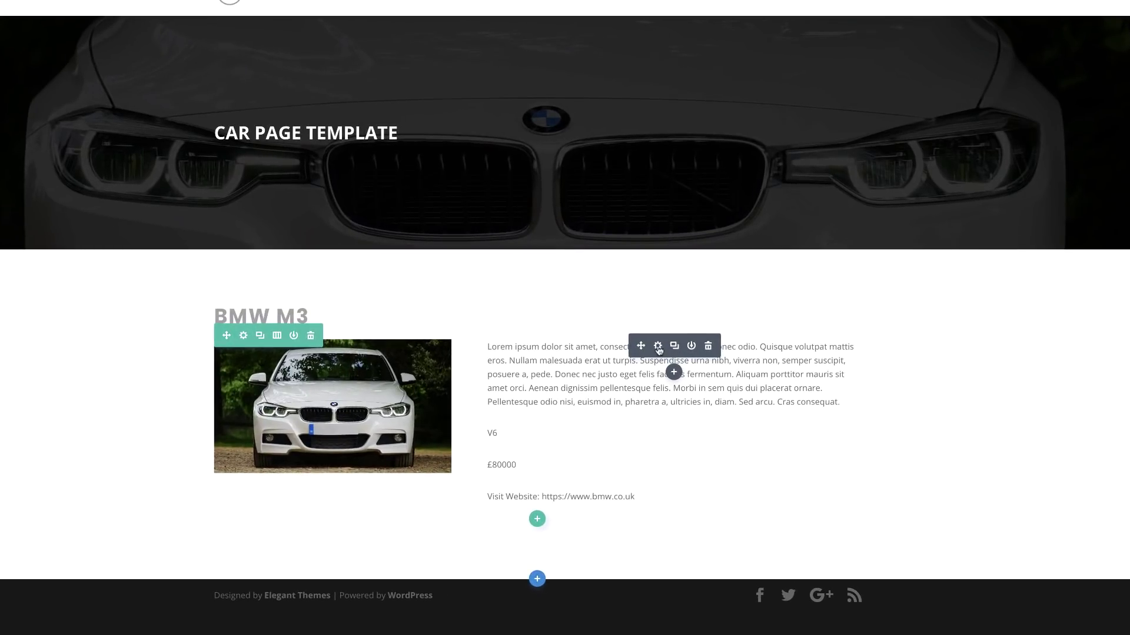
# Style the Car Description text module with the Poppins font, a text size of 18px and a line height of 1.8em.
pyautogui.click(658, 347)
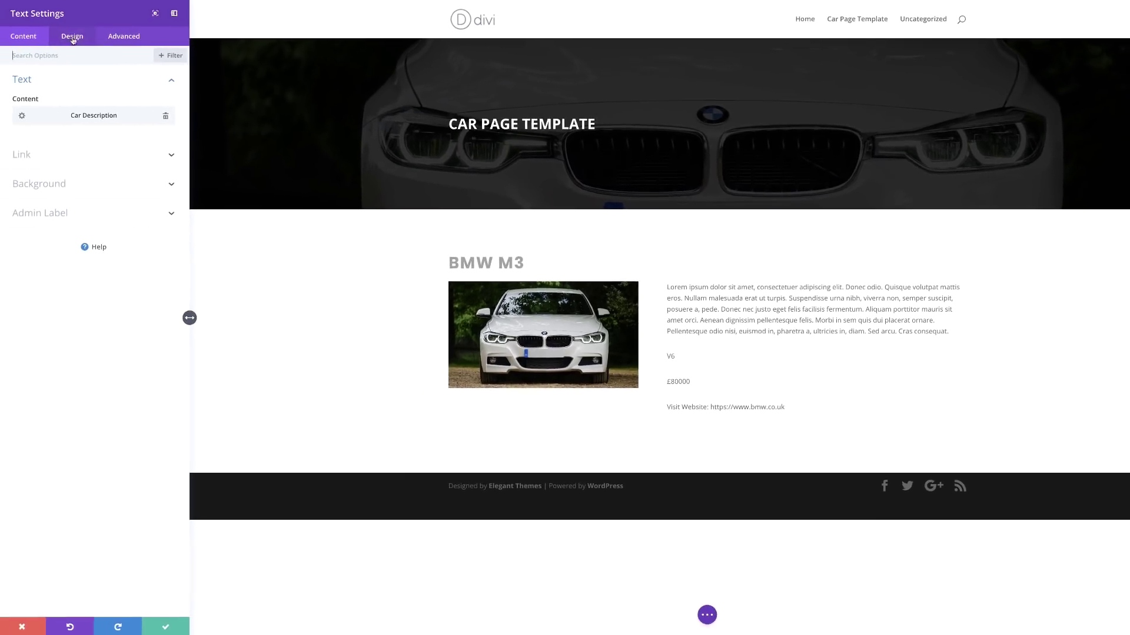
pyautogui.click(74, 36)
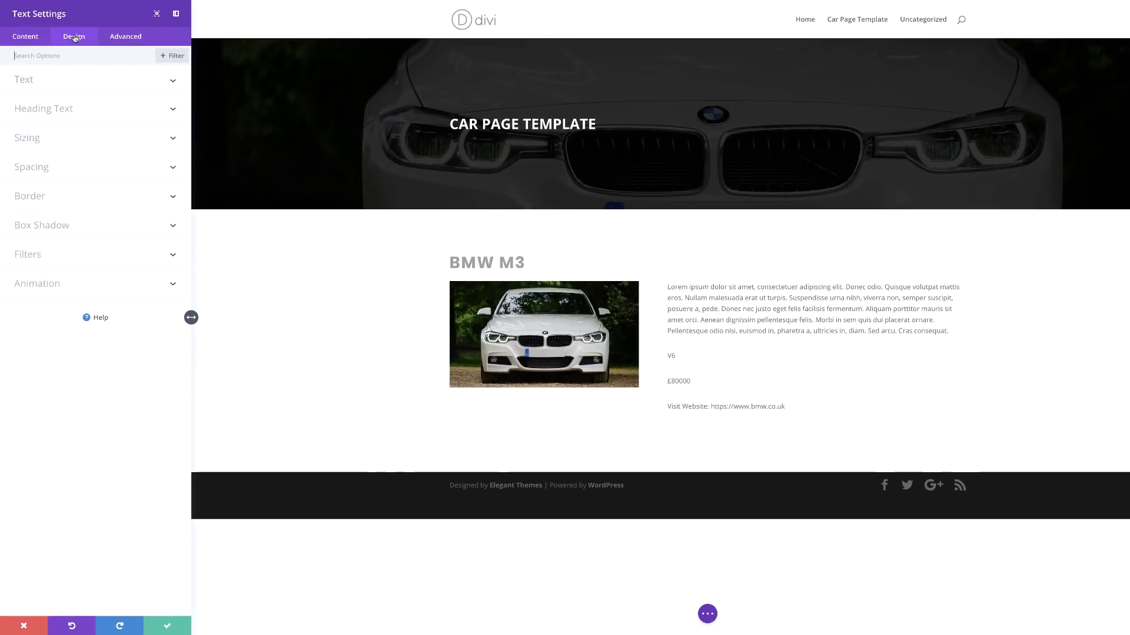
pyautogui.click(28, 84)
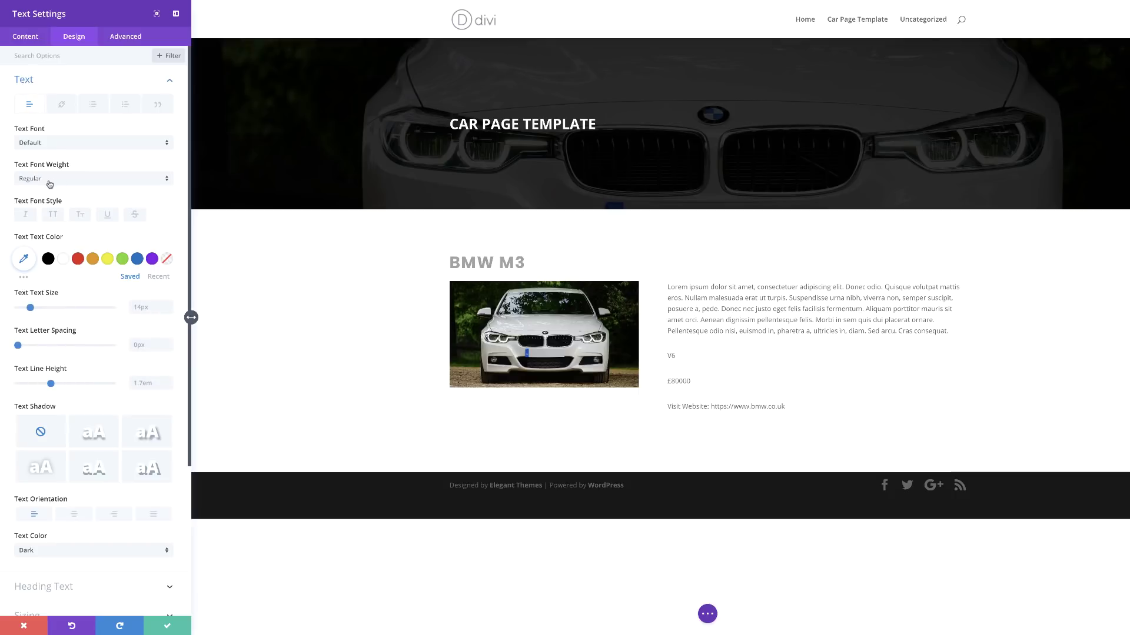
pyautogui.click(42, 144)
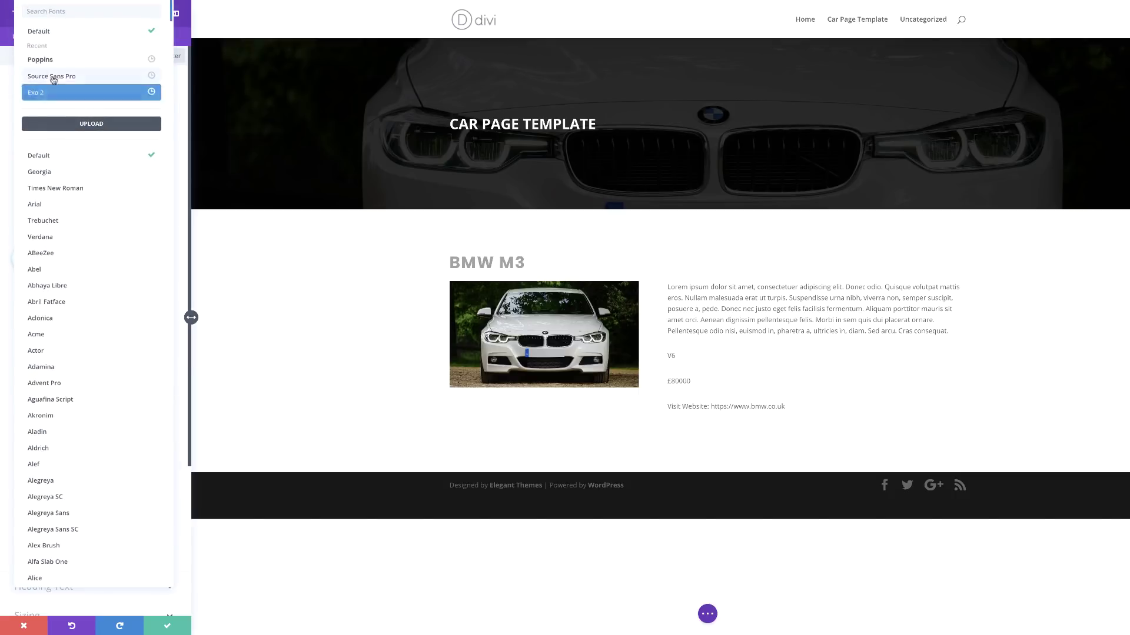
pyautogui.click(40, 60)
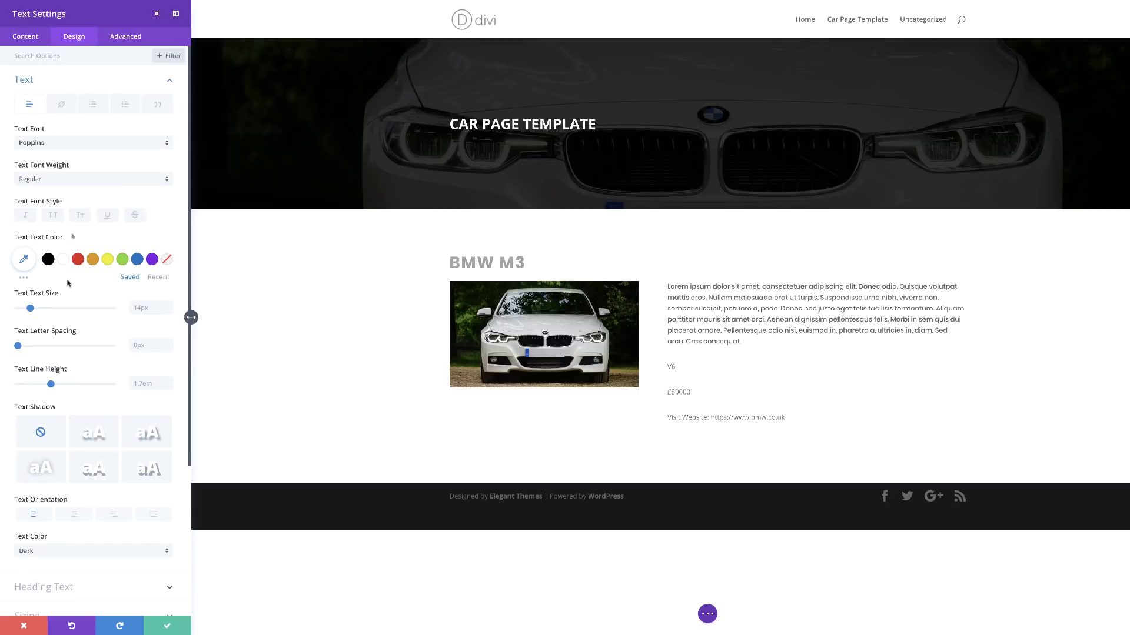
pyautogui.moveTo(30, 308); pyautogui.dragTo(34, 308)
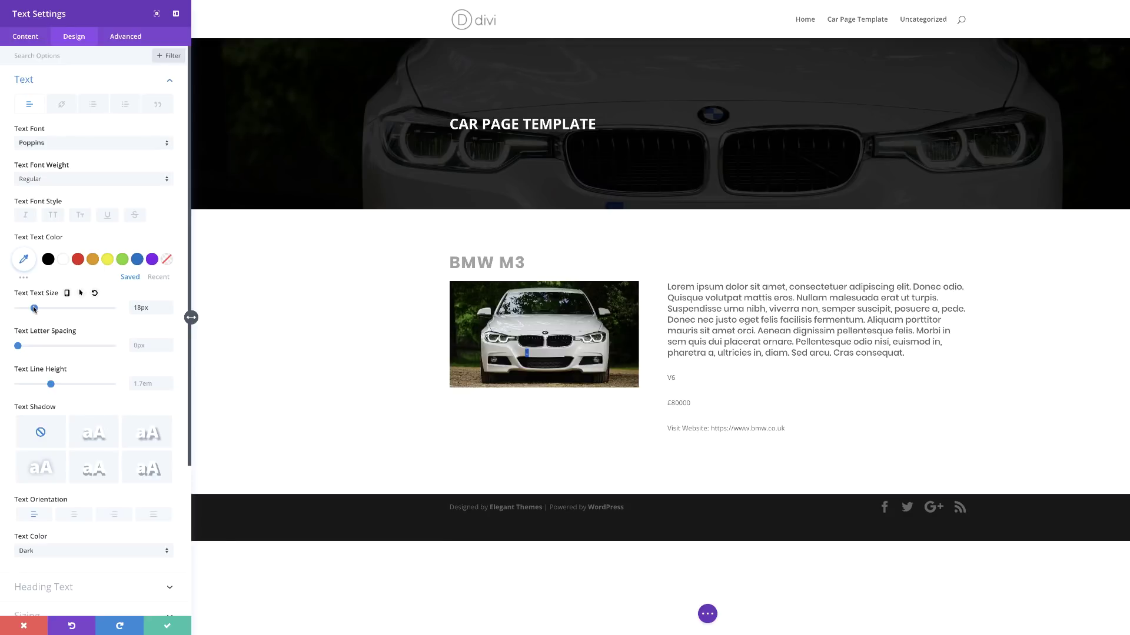
pyautogui.moveTo(51, 385); pyautogui.dragTo(56, 386)
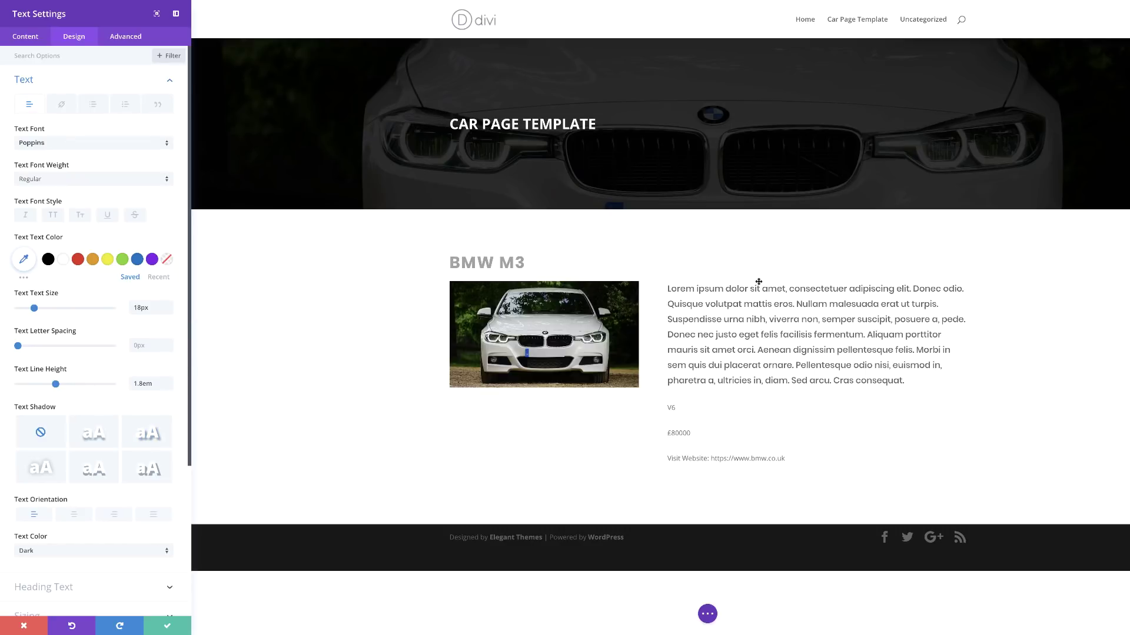
# Set the Car Description module's top custom margin to 0 and save its settings.
pyautogui.scroll(-3, 87, 566)
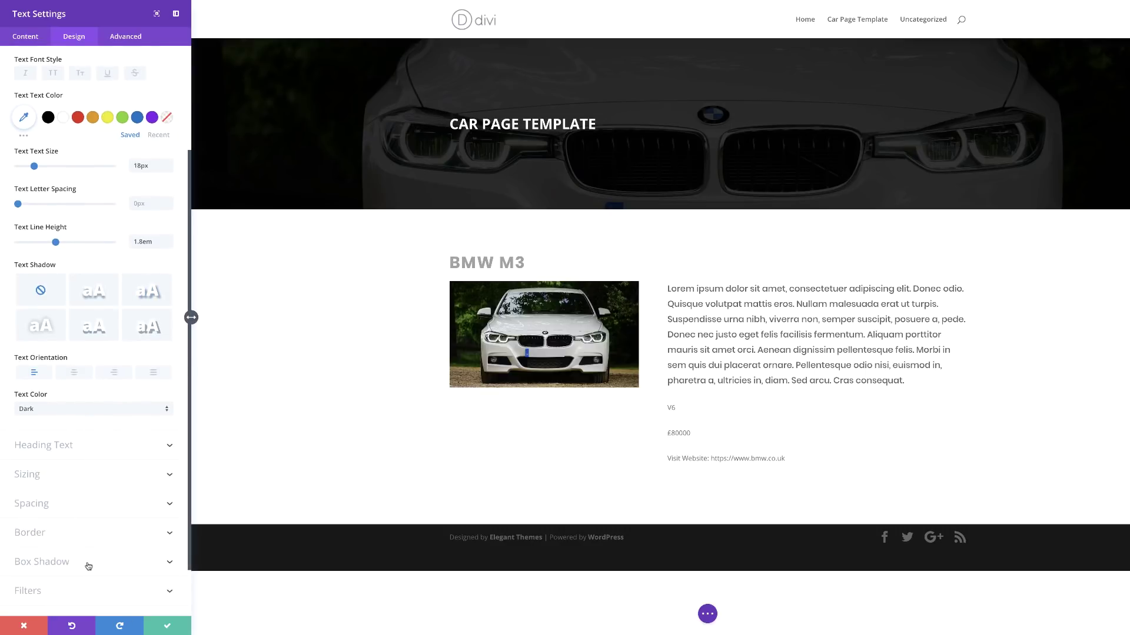
pyautogui.click(43, 464)
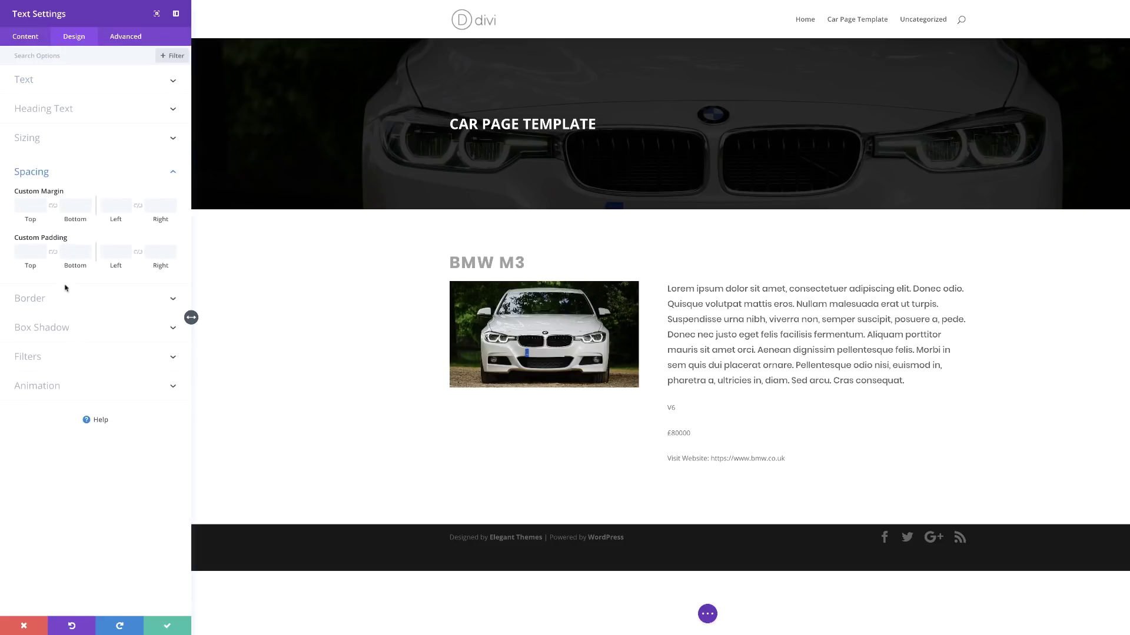
pyautogui.click(32, 253)
pyautogui.click(30, 205)
pyautogui.write('0')
pyautogui.click(262, 525)
pyautogui.click(170, 624)
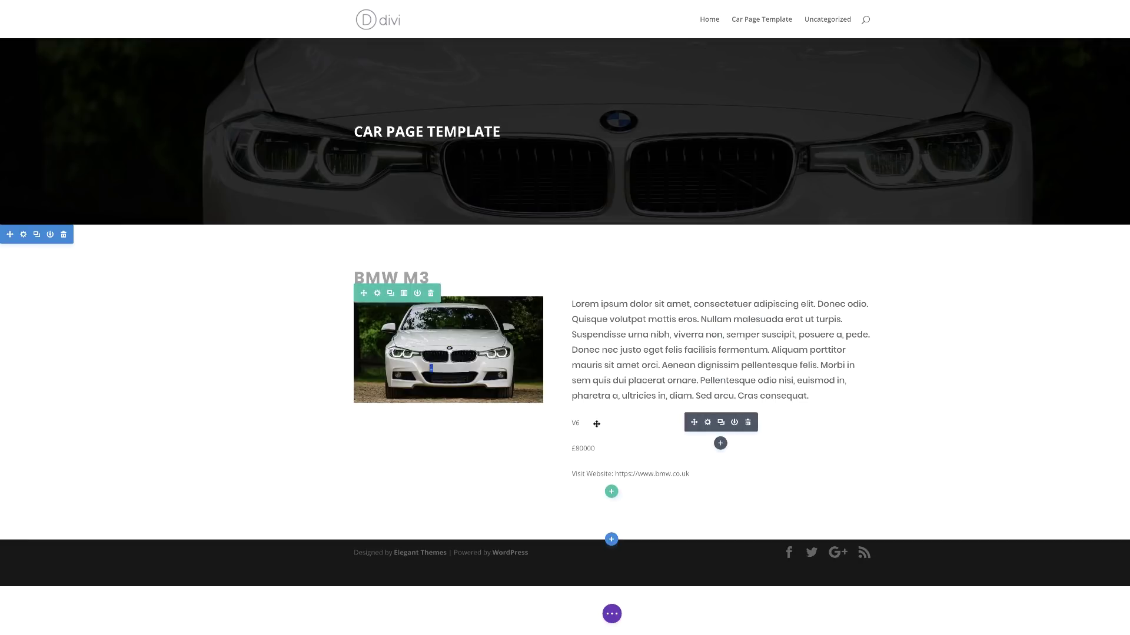
# Change the text before the Engine Size dynamic content to "Engine Size: V" and apply it.
pyautogui.click(708, 424)
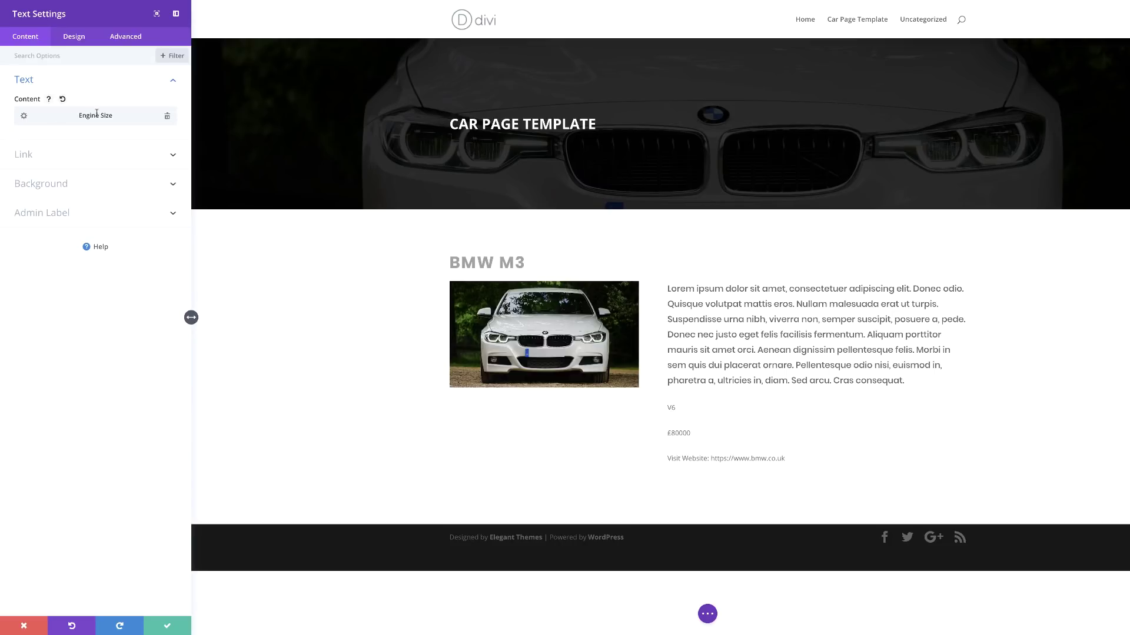
pyautogui.click(25, 118)
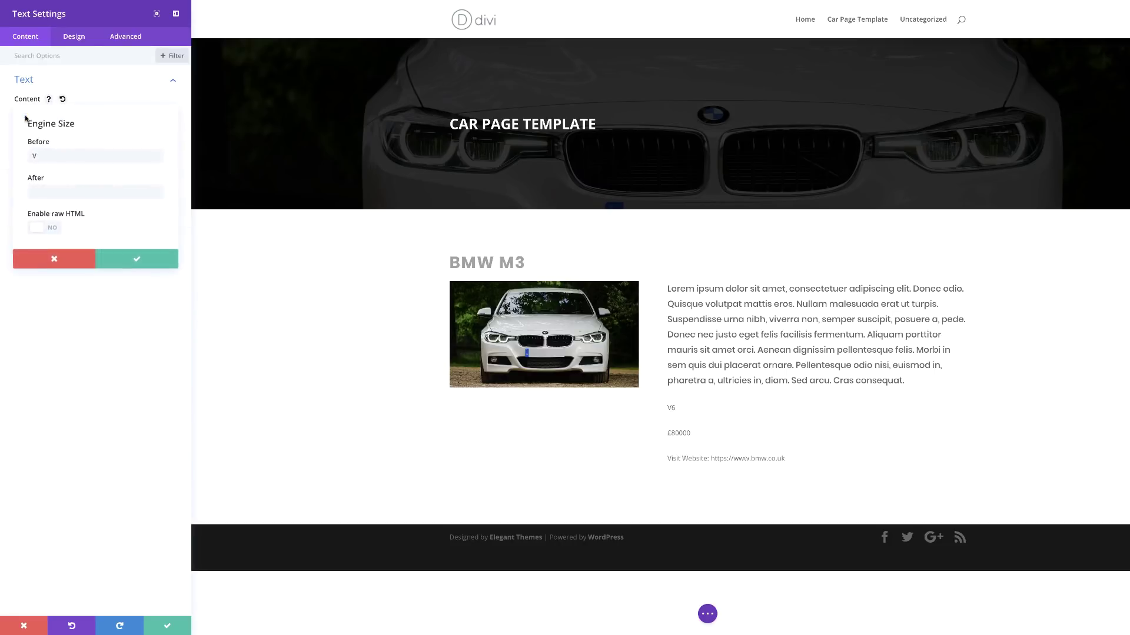
pyautogui.click(32, 156)
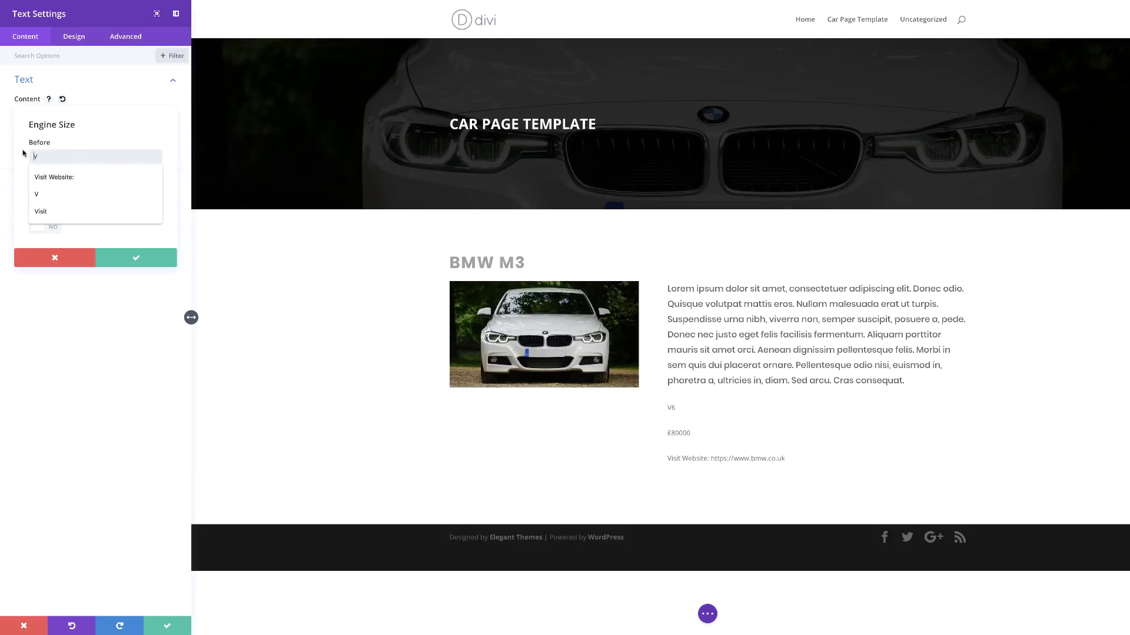
pyautogui.click(34, 157)
pyautogui.write('Engine Size:')
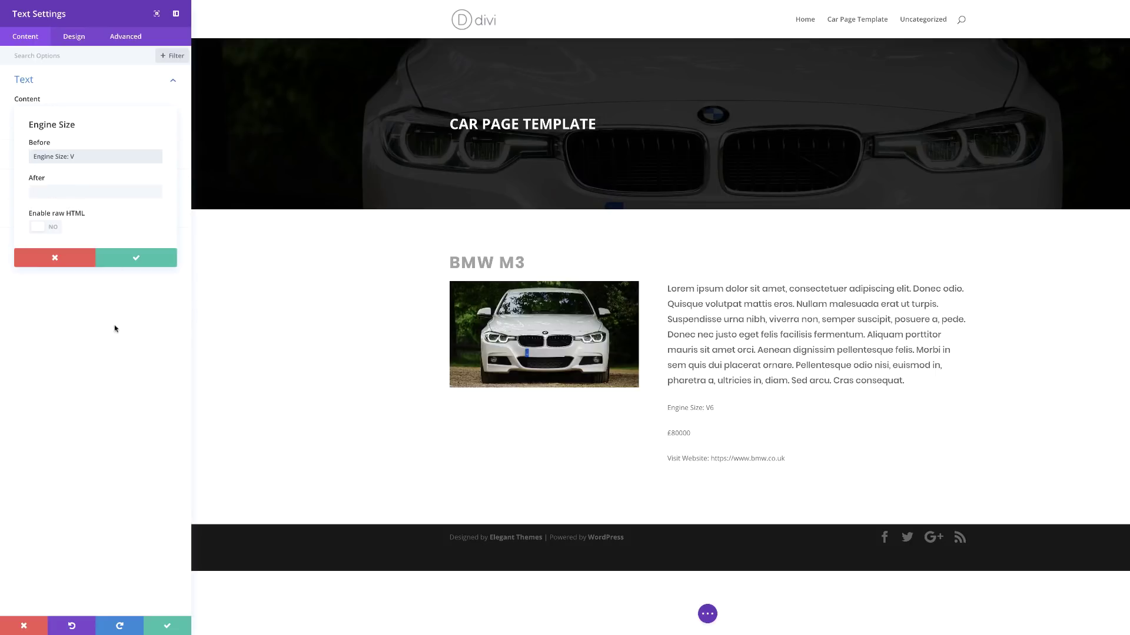
pyautogui.click(135, 257)
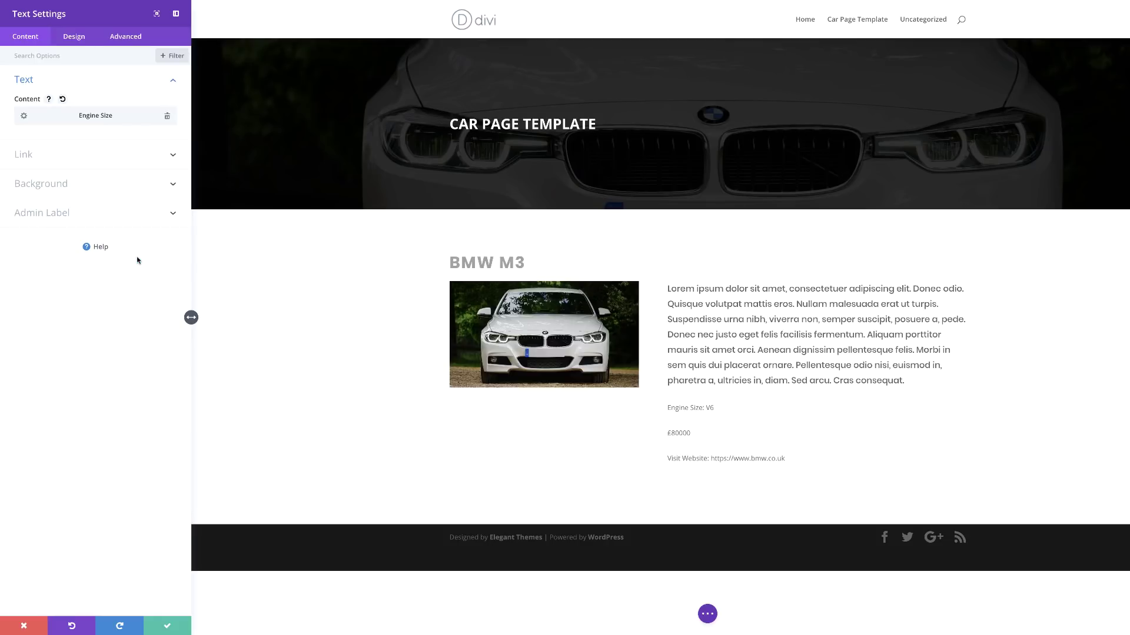
# Style the Engine Size text as bold uppercase at 20px in red #e02b20, and save the text module's settings.
pyautogui.click(76, 37)
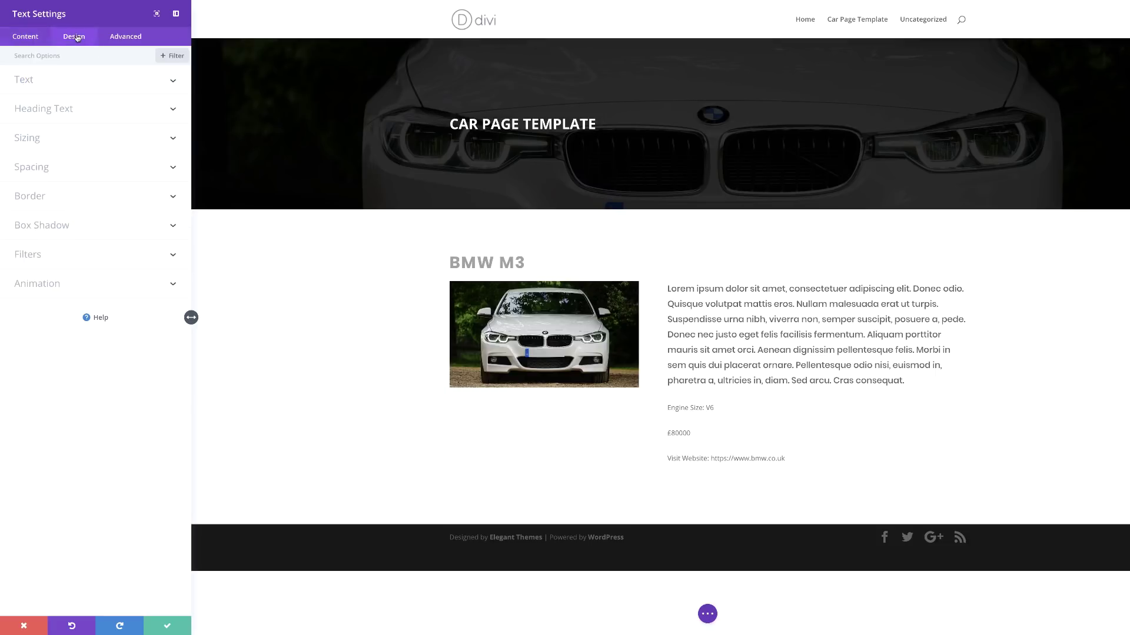
pyautogui.click(31, 82)
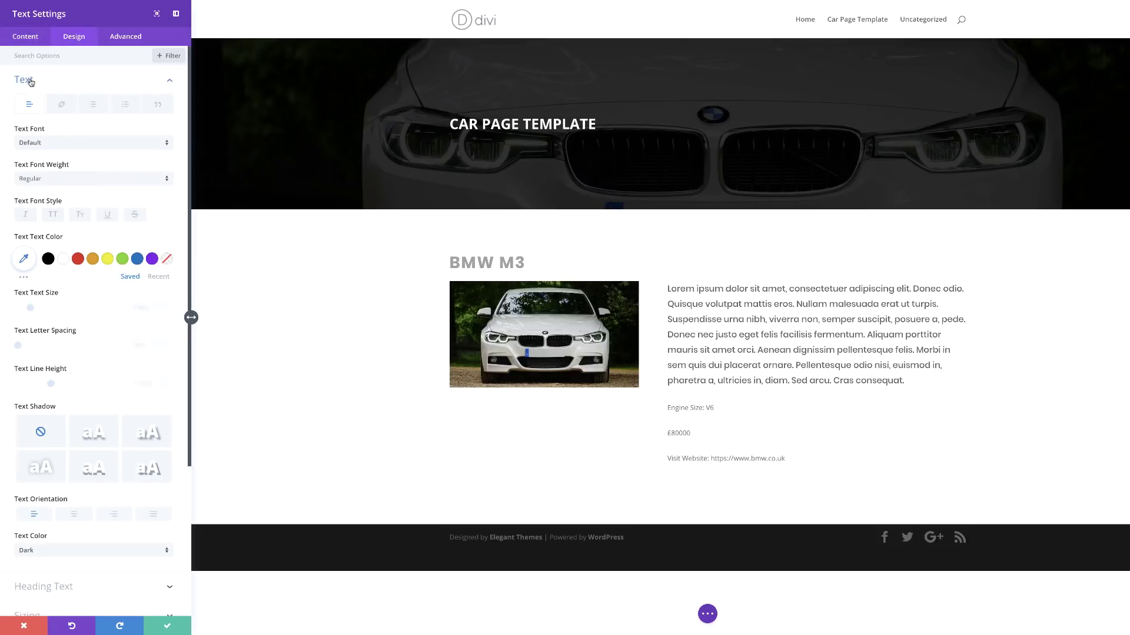
pyautogui.click(53, 215)
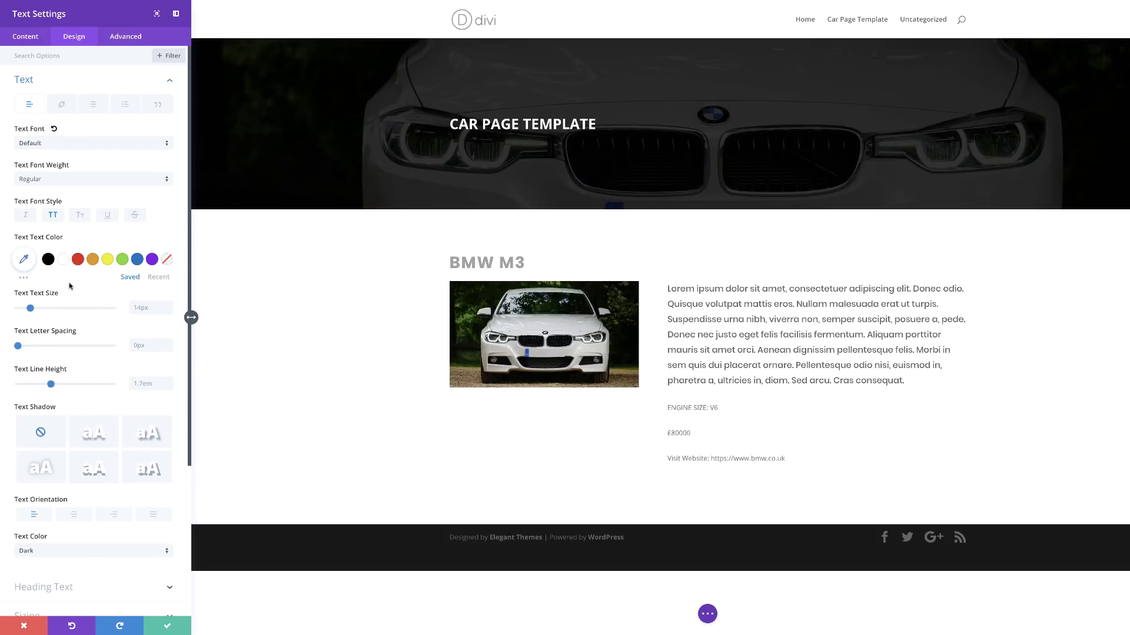
pyautogui.click(58, 179)
pyautogui.click(57, 195)
pyautogui.click(35, 308)
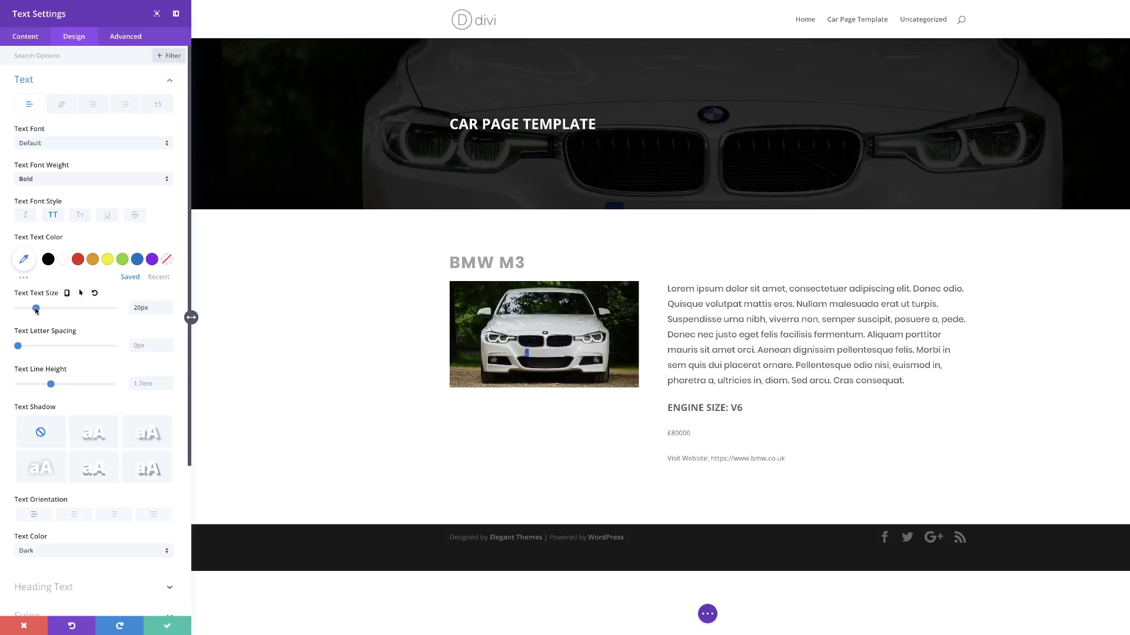
pyautogui.click(78, 260)
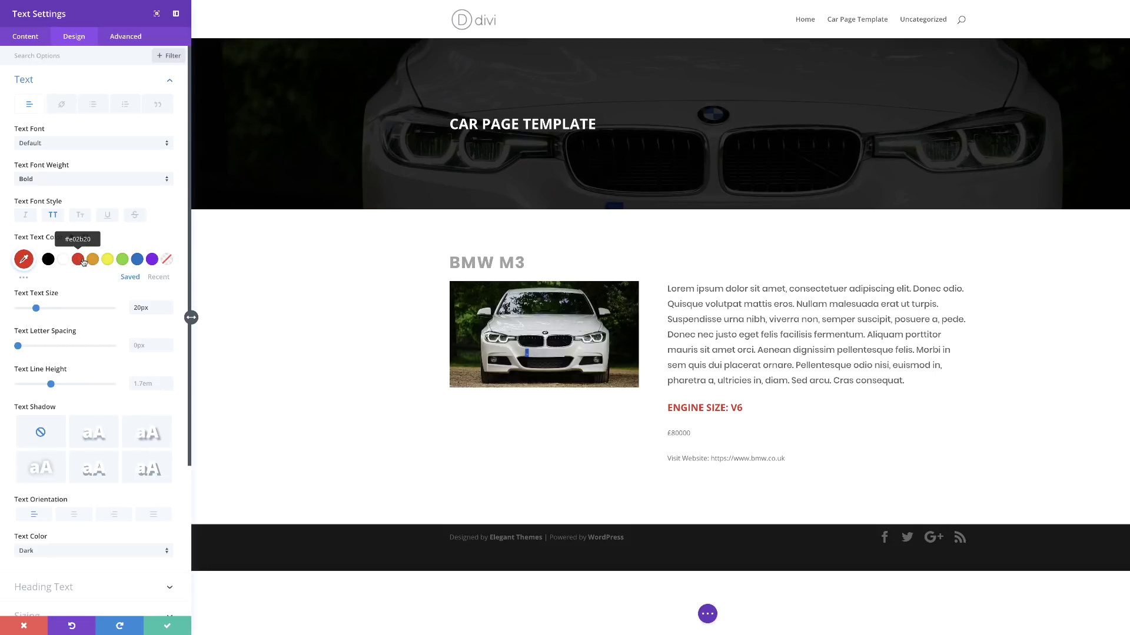
pyautogui.click(167, 628)
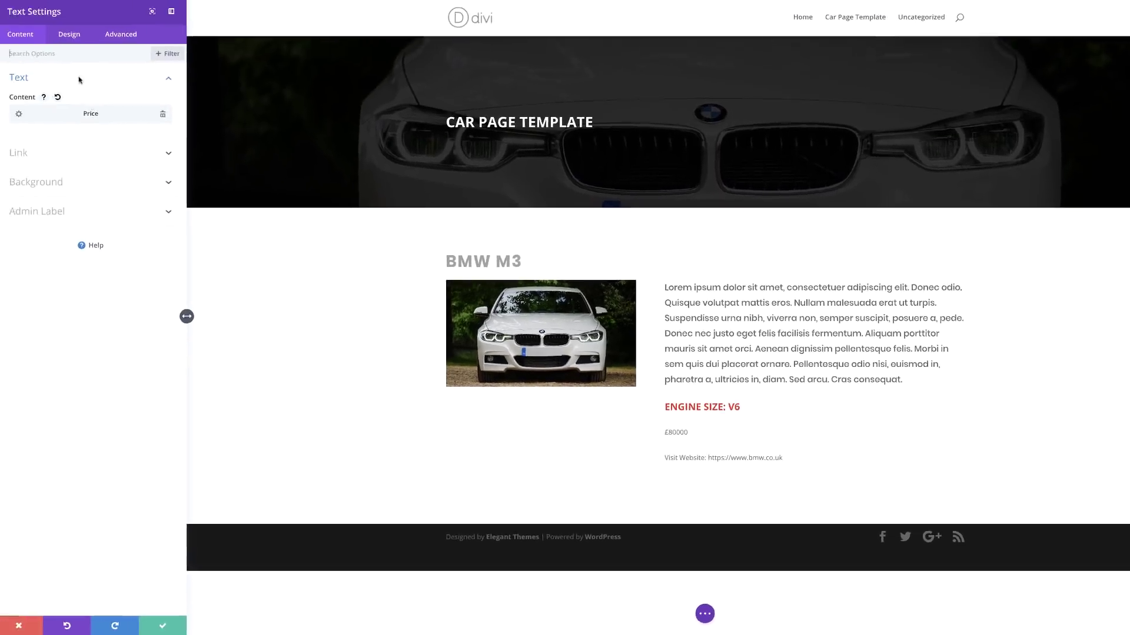
# Set the text size of the Price text module to 28px.
pyautogui.click(74, 36)
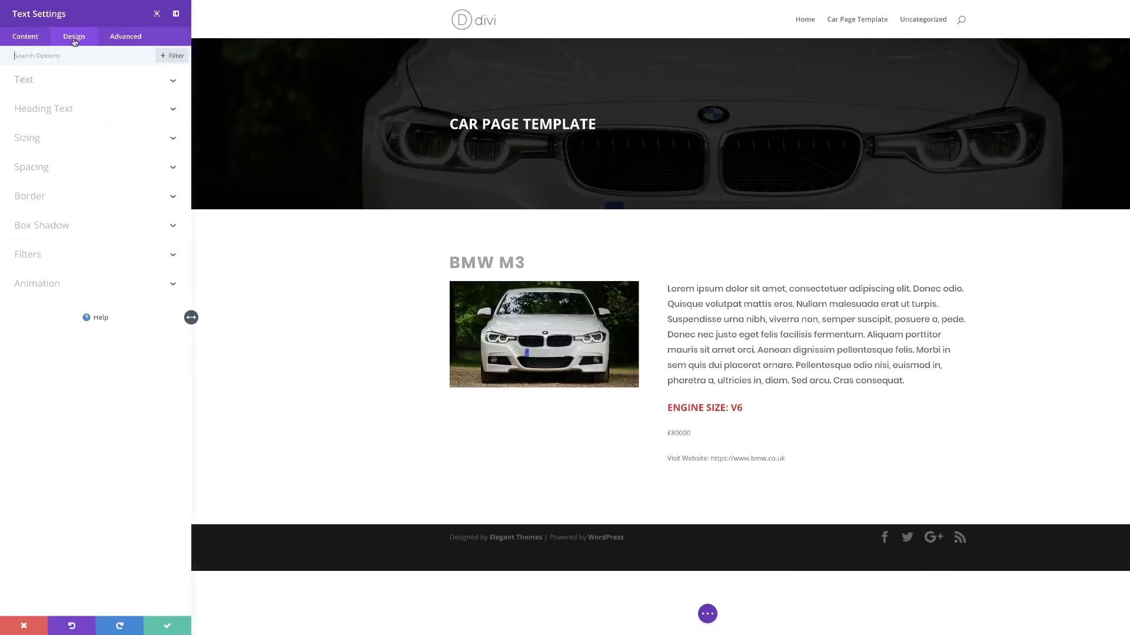
pyautogui.click(29, 81)
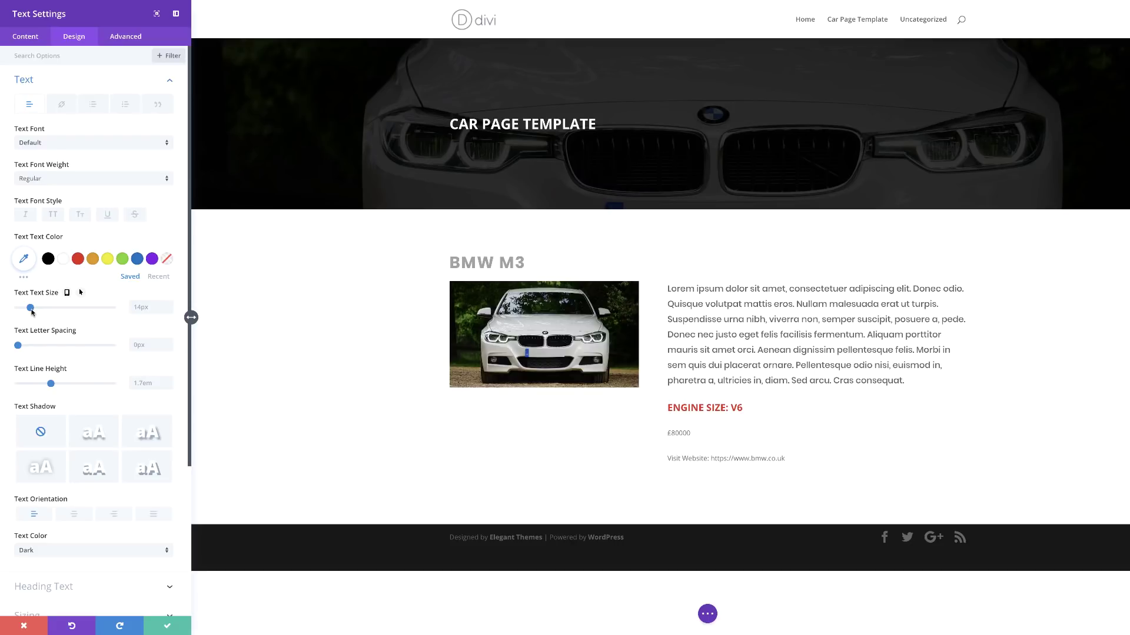
pyautogui.moveTo(31, 308); pyautogui.dragTo(43, 308)
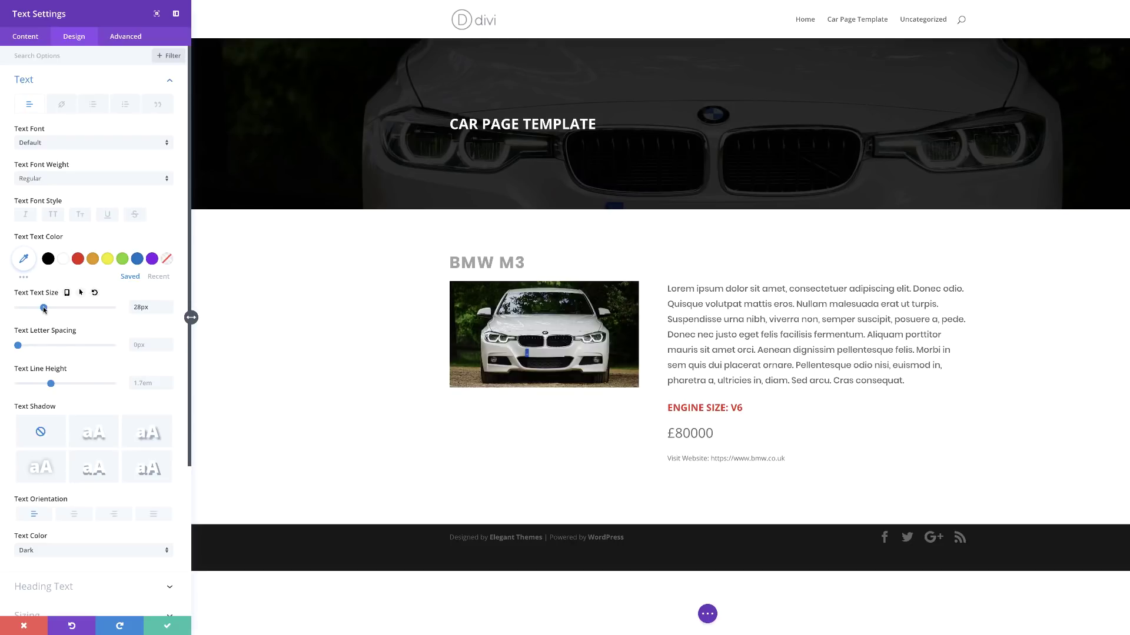
# Give the Price text module a solid black #000000 background color.
pyautogui.click(25, 37)
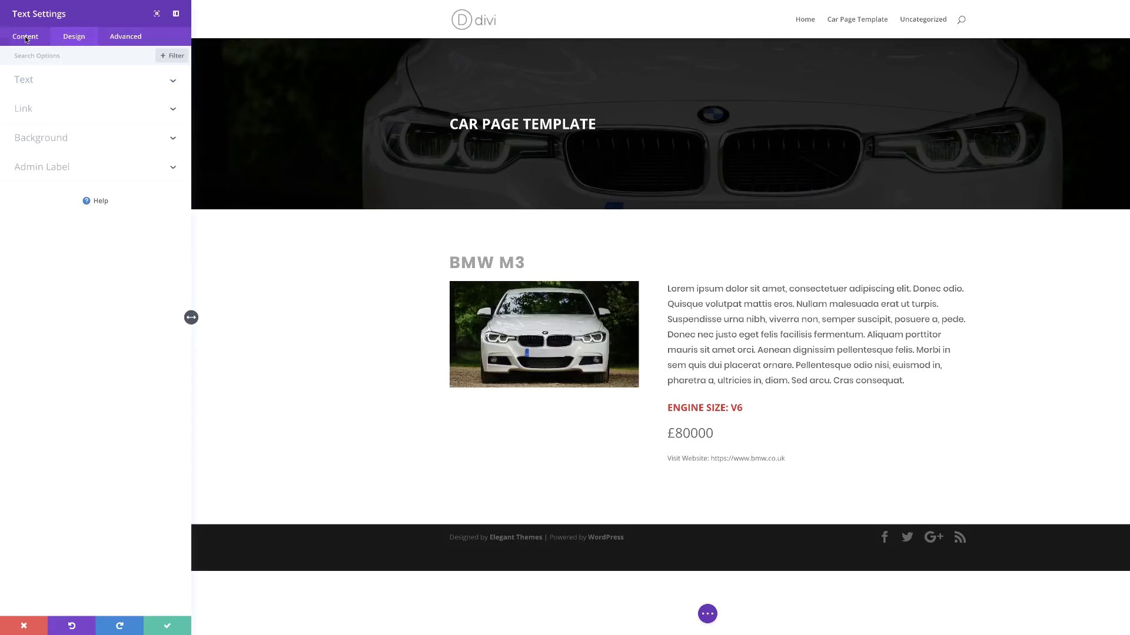
pyautogui.click(59, 140)
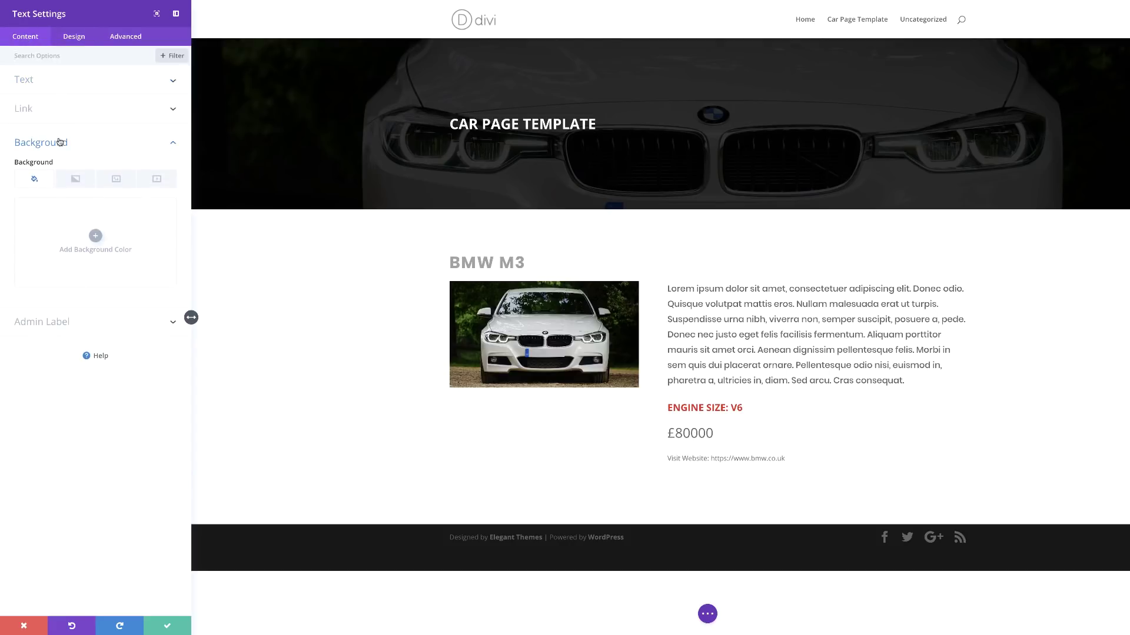
pyautogui.click(96, 237)
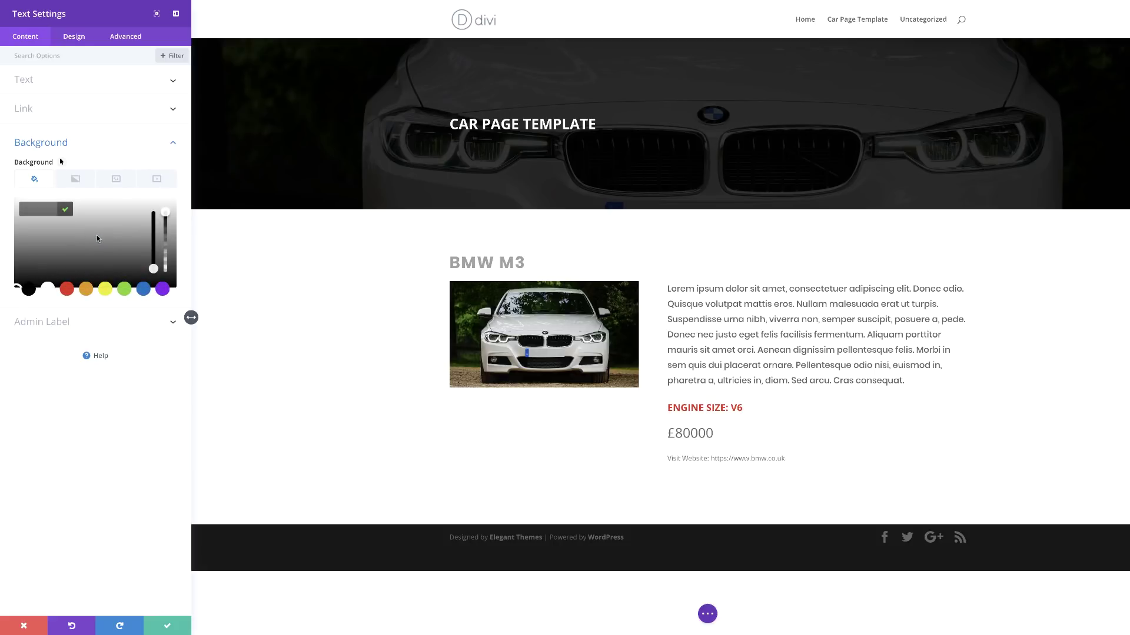
pyautogui.click(28, 290)
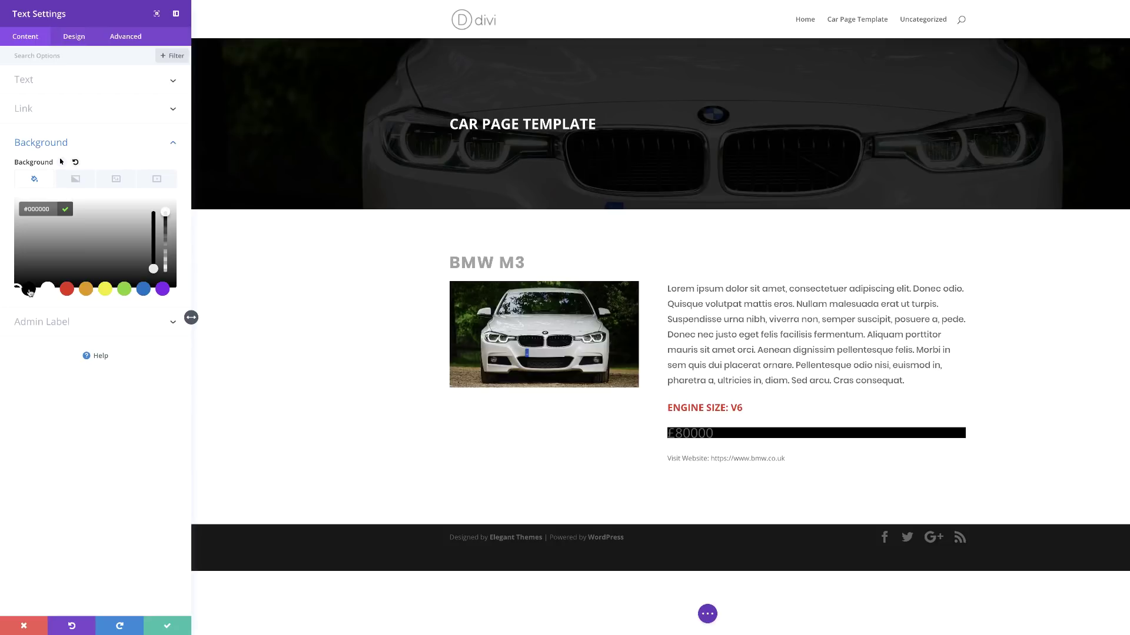
pyautogui.click(29, 292)
# Size the Price module to 20% width and align the module to the left.
pyautogui.click(79, 39)
pyautogui.click(62, 145)
pyautogui.moveTo(116, 179); pyautogui.dragTo(38, 185)
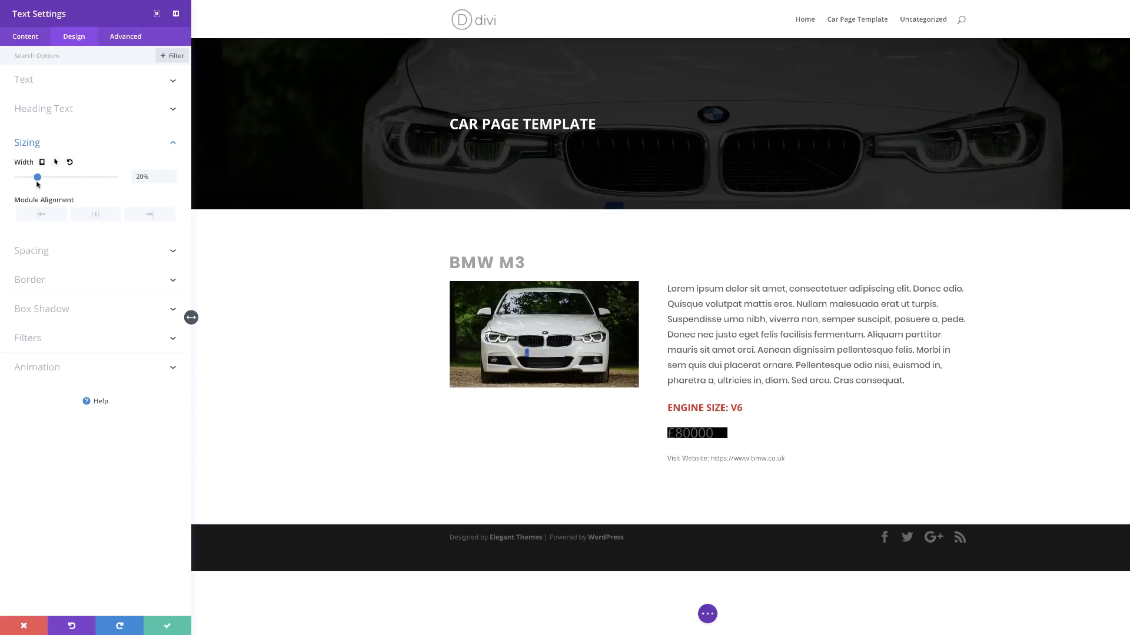
pyautogui.click(95, 216)
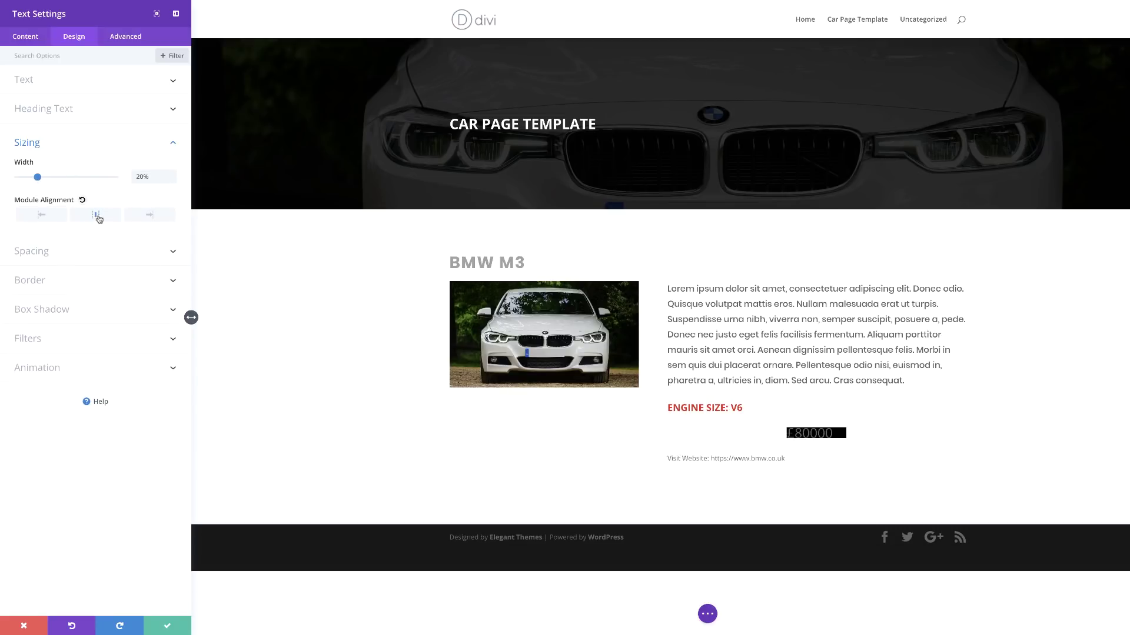
pyautogui.click(45, 216)
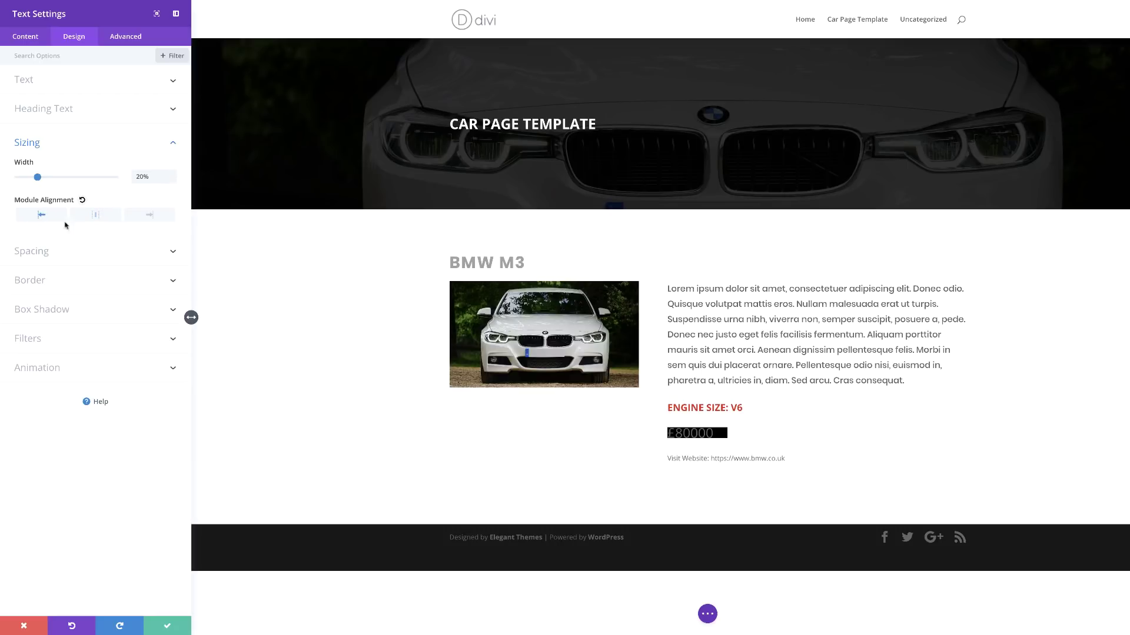
# Set the Price module's custom padding to 2% for the linked top and bottom and 2% for the left.
pyautogui.click(43, 252)
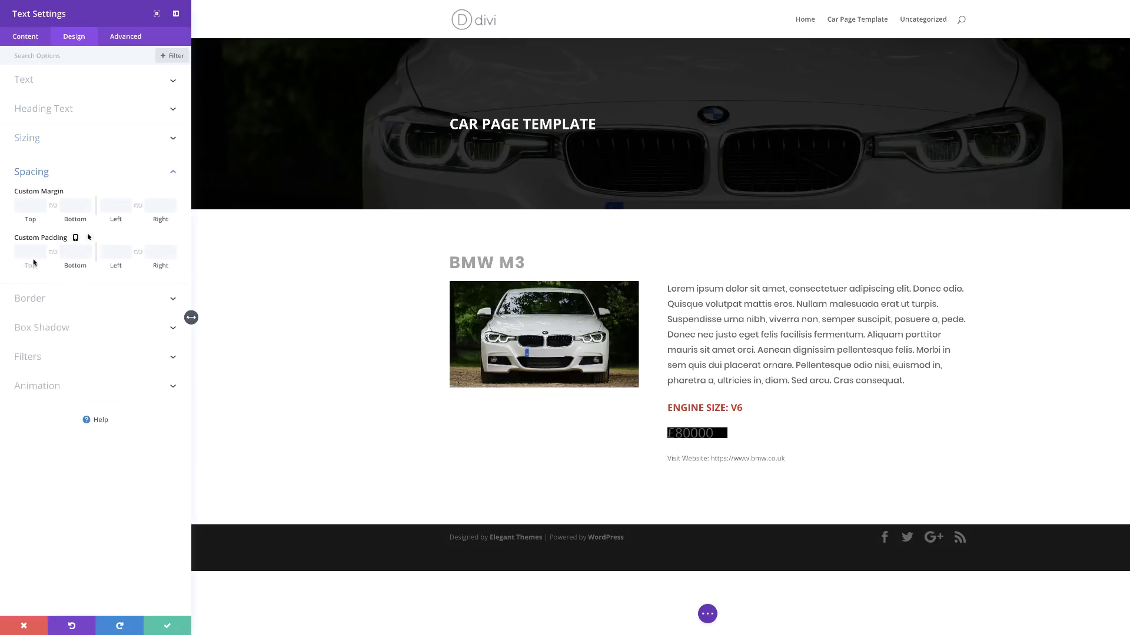
pyautogui.click(29, 253)
pyautogui.write('2%')
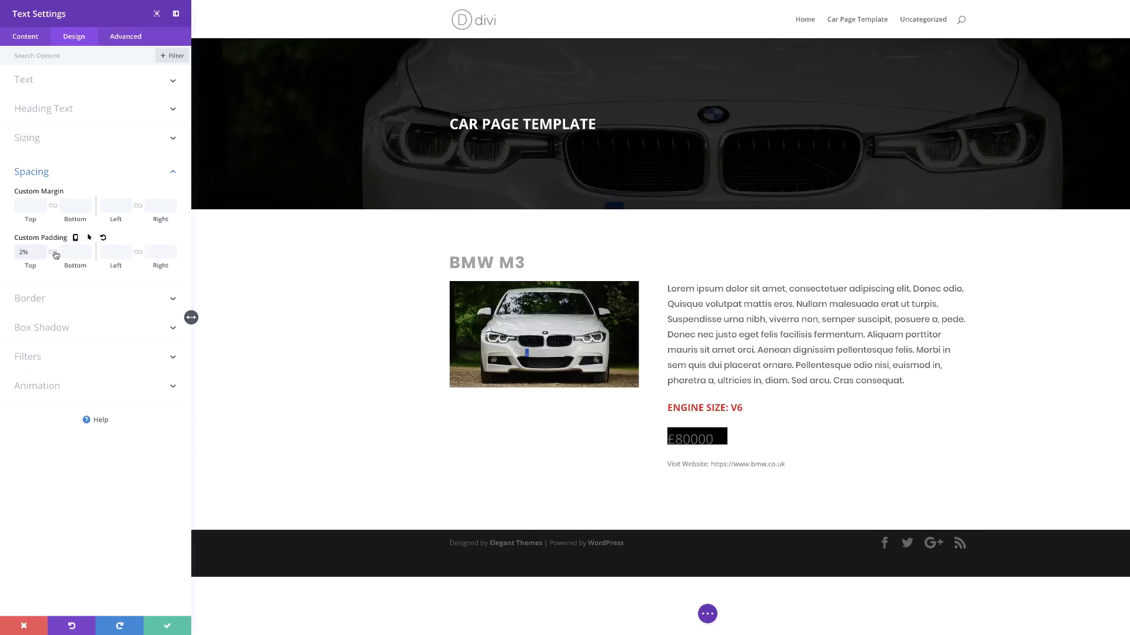
pyautogui.click(55, 253)
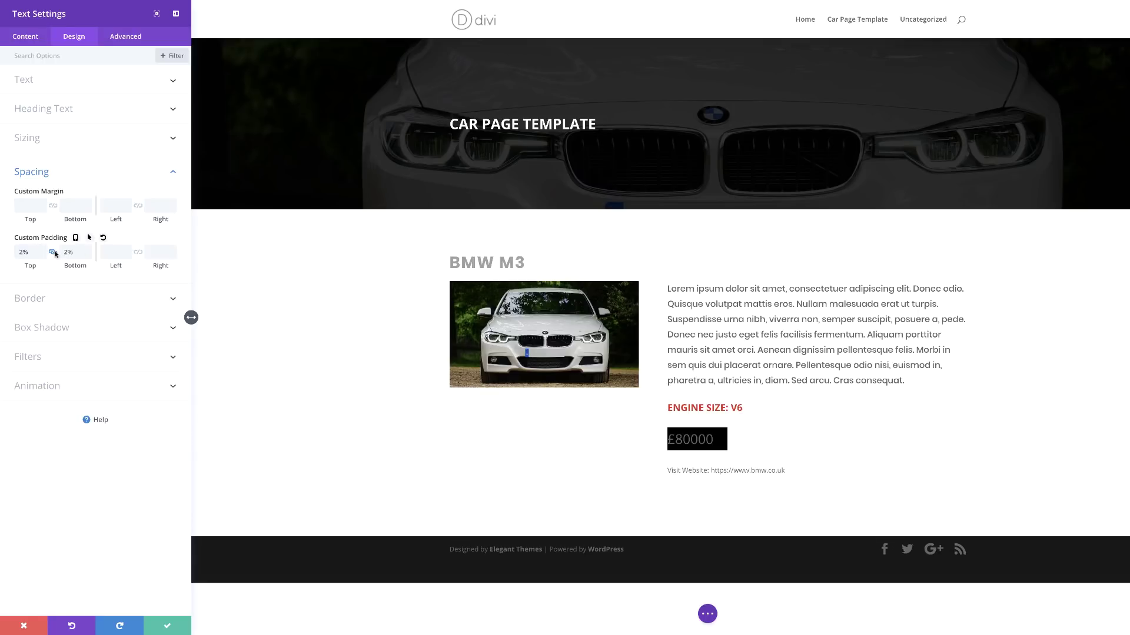
pyautogui.click(115, 254)
pyautogui.click(65, 252)
pyautogui.click(116, 253)
pyautogui.write('2%')
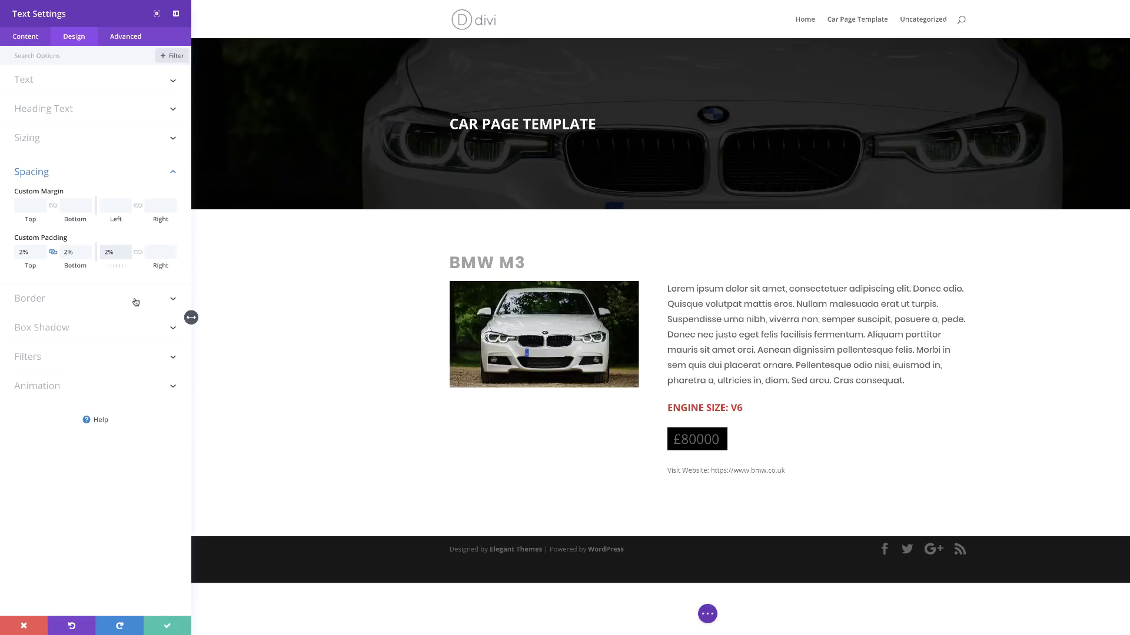
# Increase the Price module's custom padding to 3% on all four sides, with left and right linked.
pyautogui.click(19, 253)
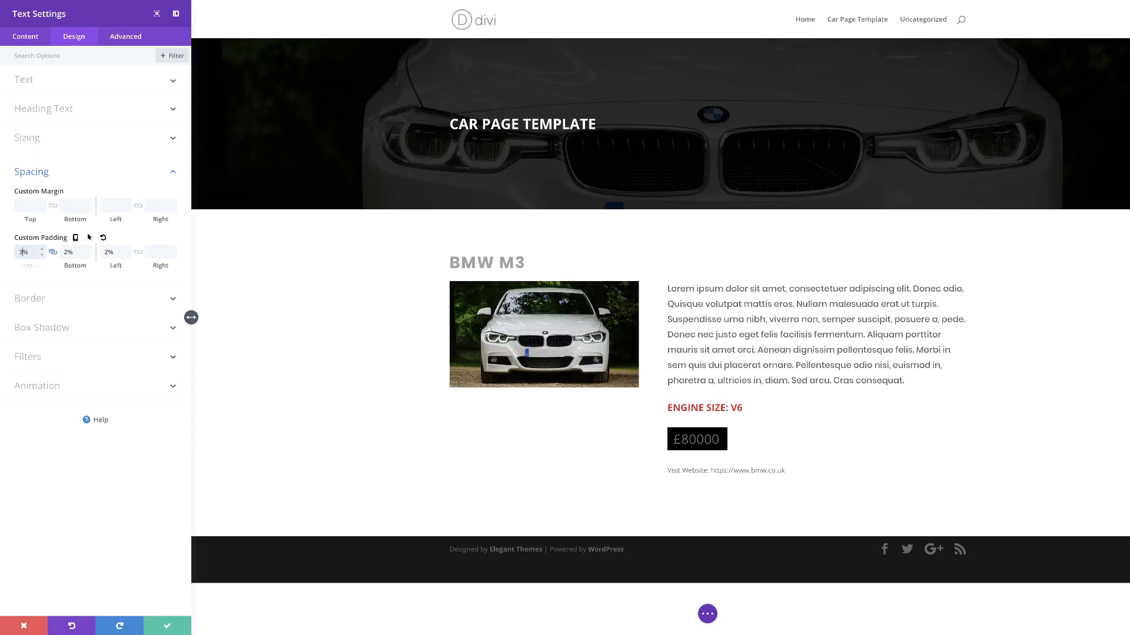
pyautogui.click(108, 252)
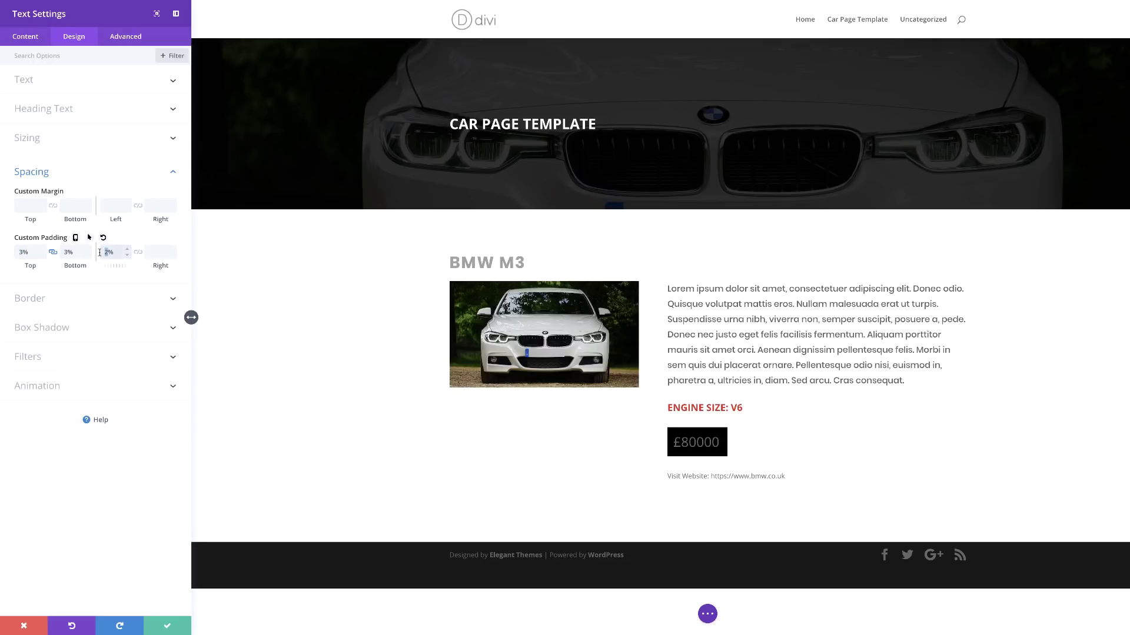
pyautogui.write('3')
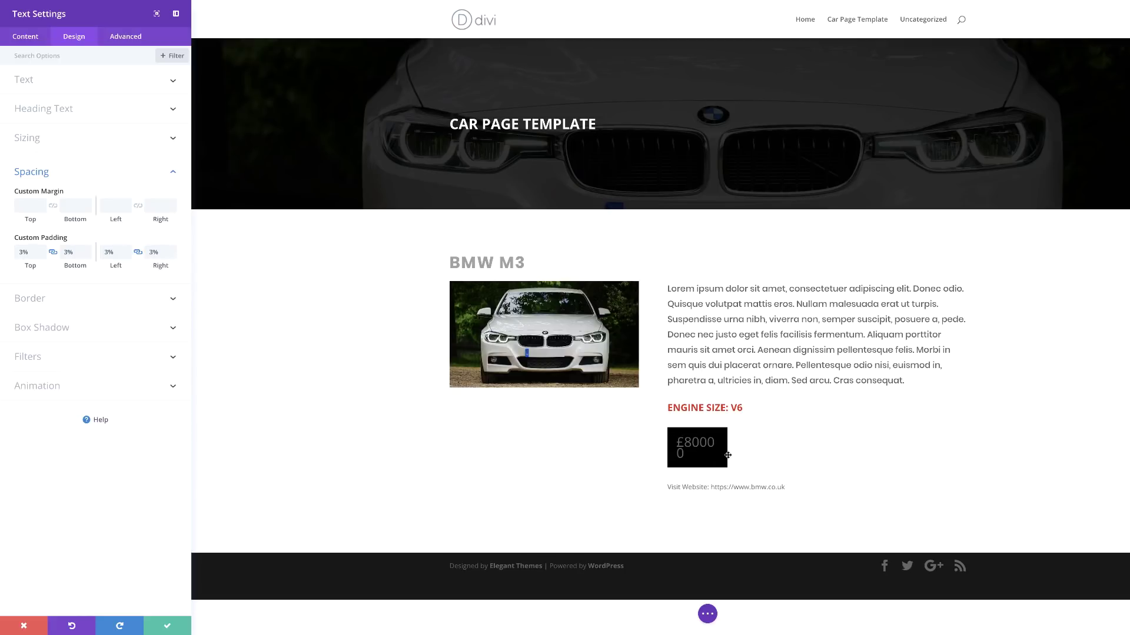
# Set the Price module's width to 23% on desktop and, with responsive values enabled, 25% on tablet.
pyautogui.click(53, 141)
pyautogui.moveTo(37, 177); pyautogui.dragTo(40, 177)
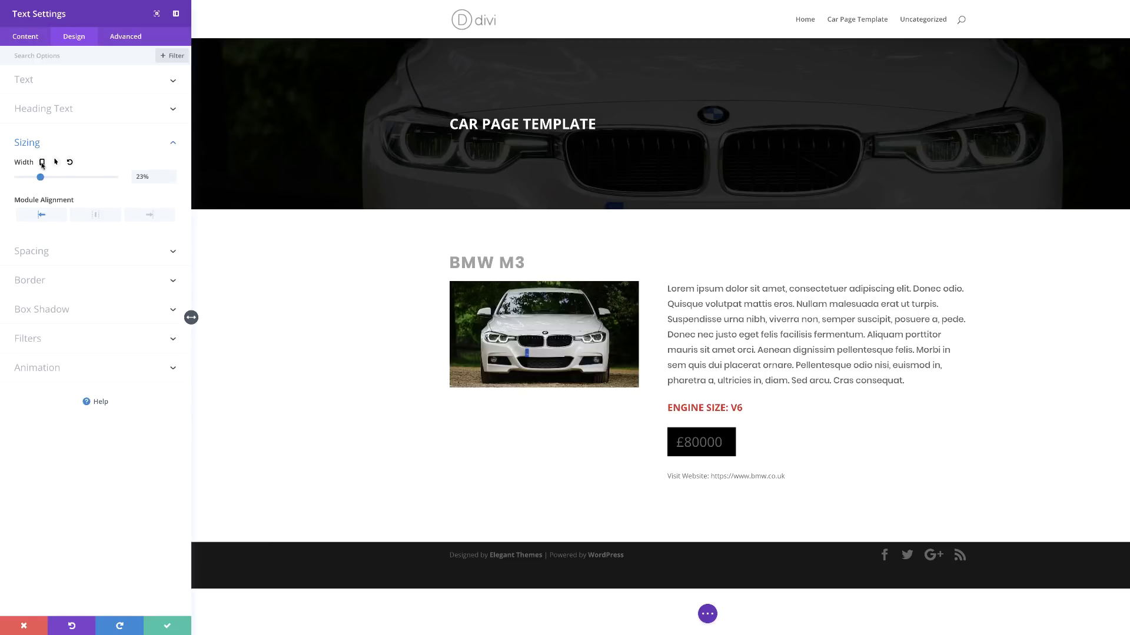
pyautogui.click(42, 163)
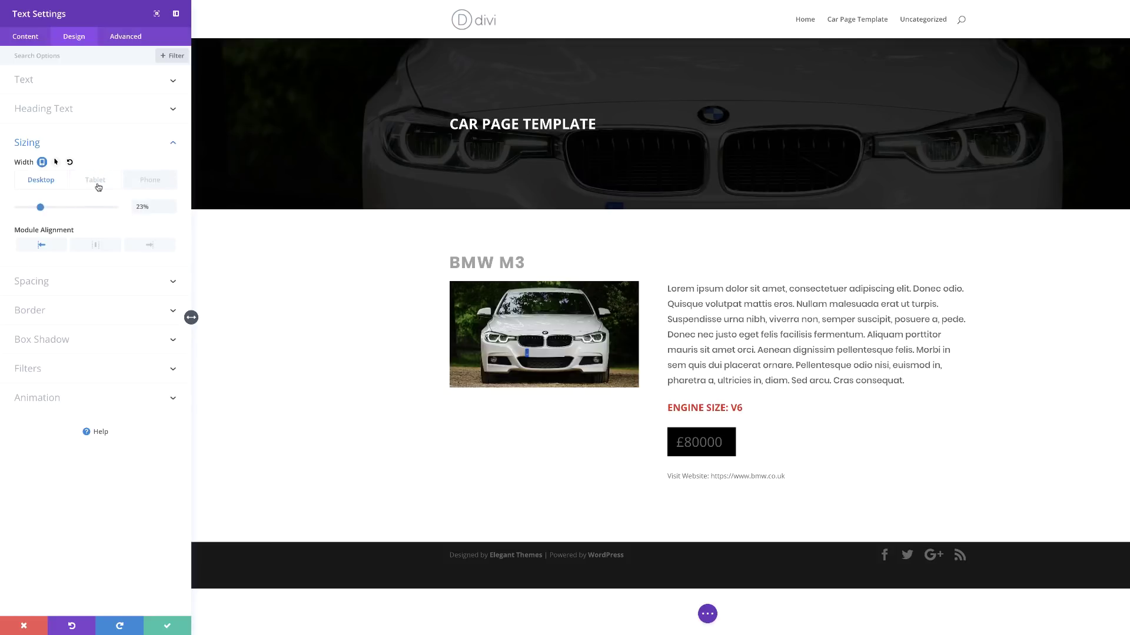
pyautogui.click(95, 180)
pyautogui.scroll(-1, 596, 433)
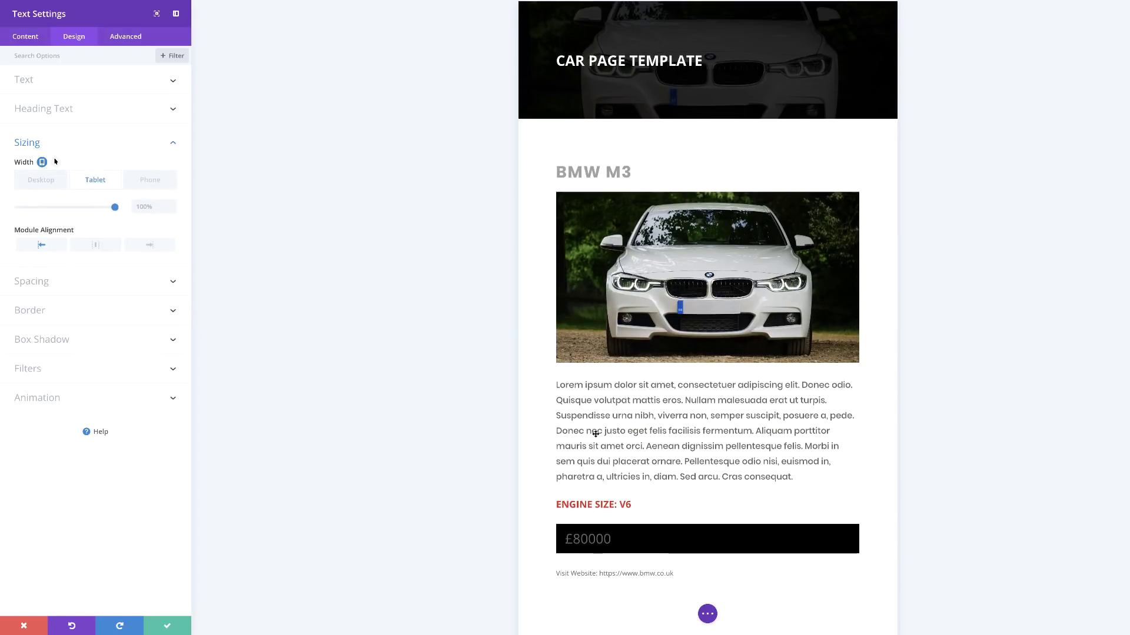
pyautogui.scroll(-1, 655, 540)
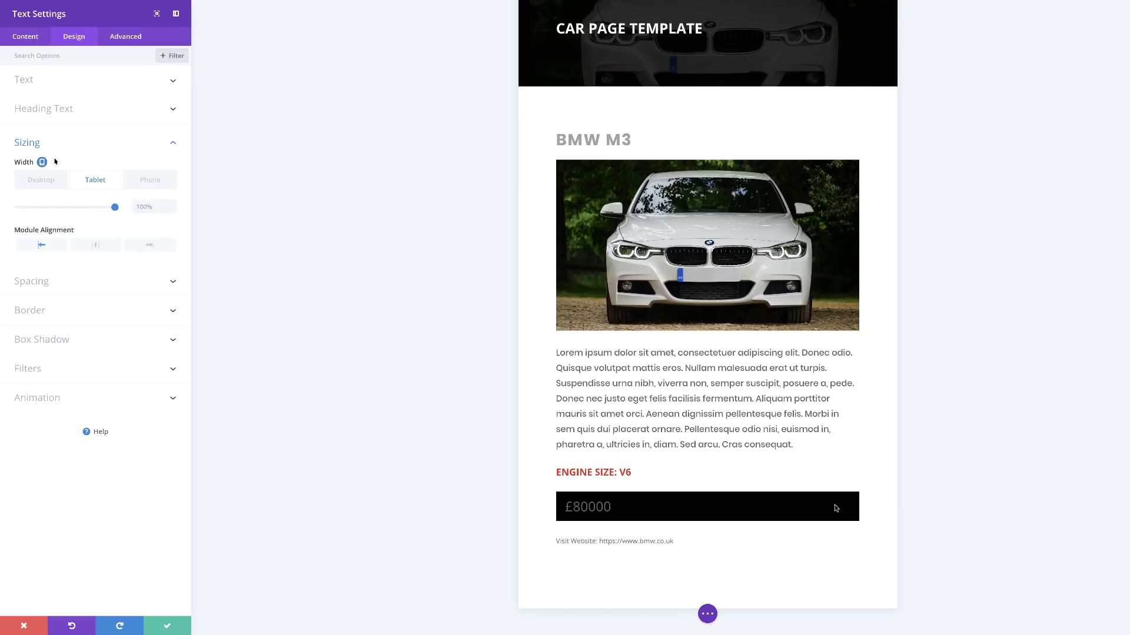
pyautogui.click(150, 181)
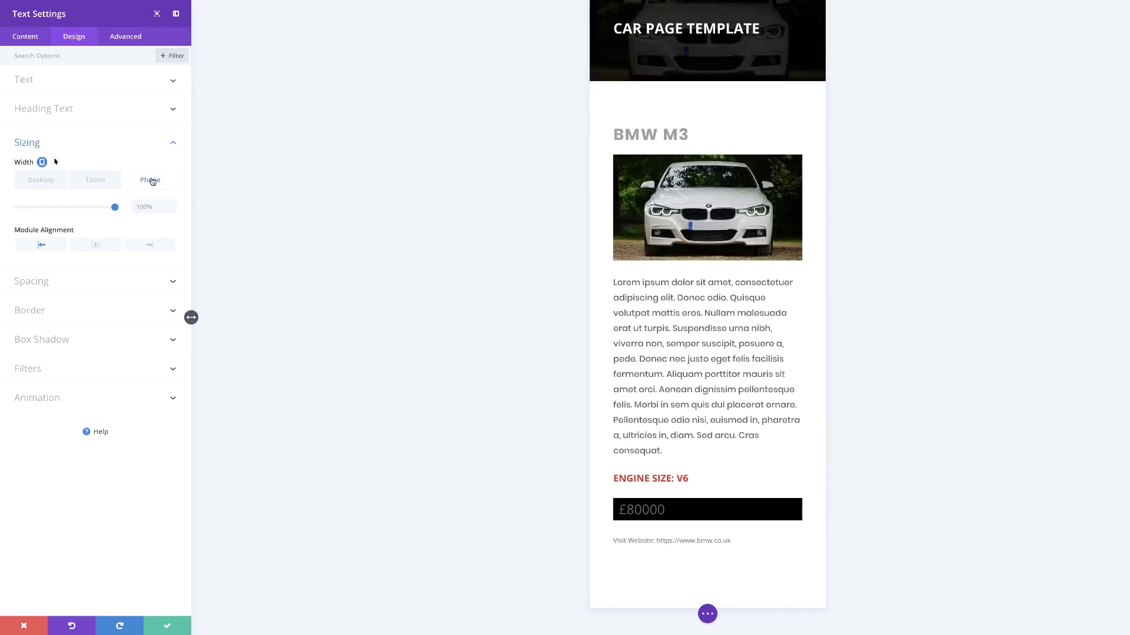
pyautogui.click(101, 183)
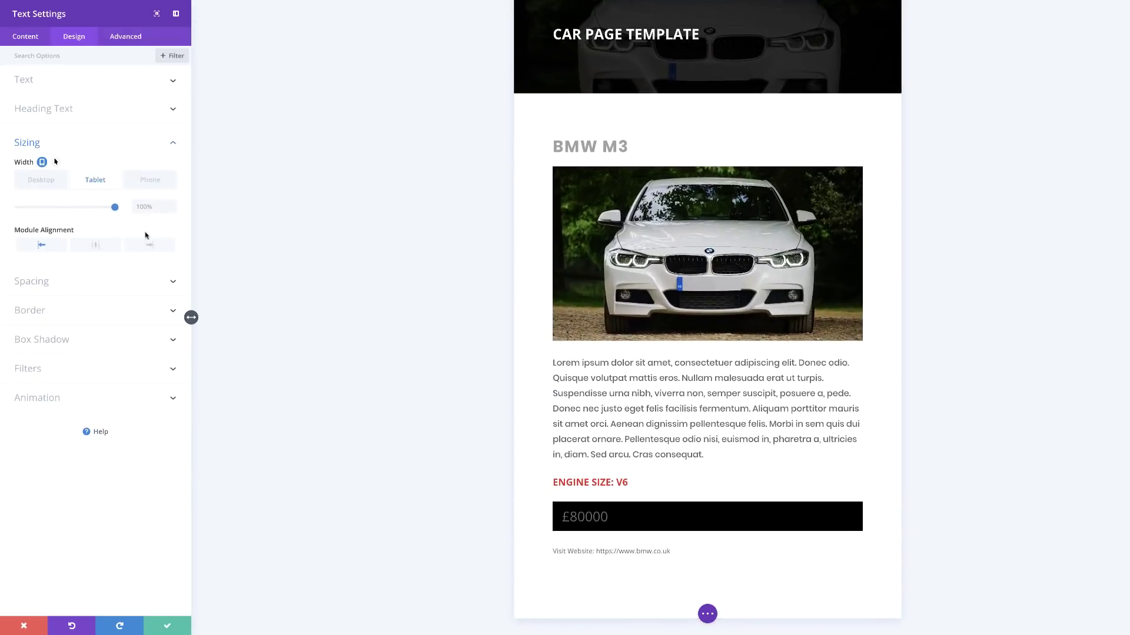
pyautogui.moveTo(113, 209); pyautogui.dragTo(42, 218)
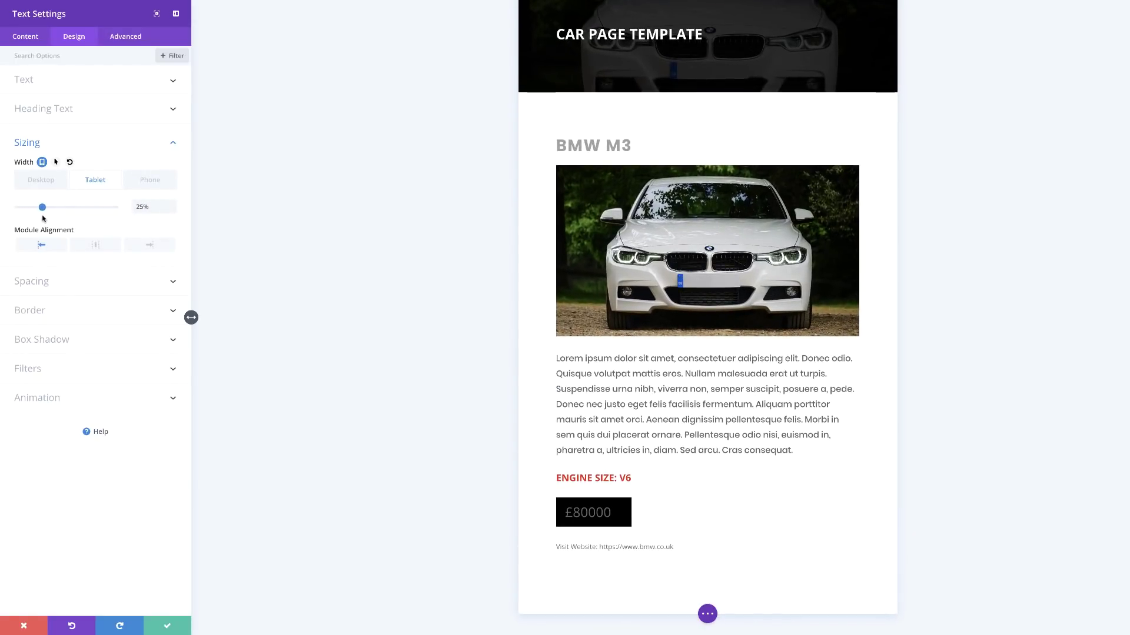
# Set the Price module's phone width to 33% and check the result across the desktop, tablet and phone previews.
pyautogui.click(150, 180)
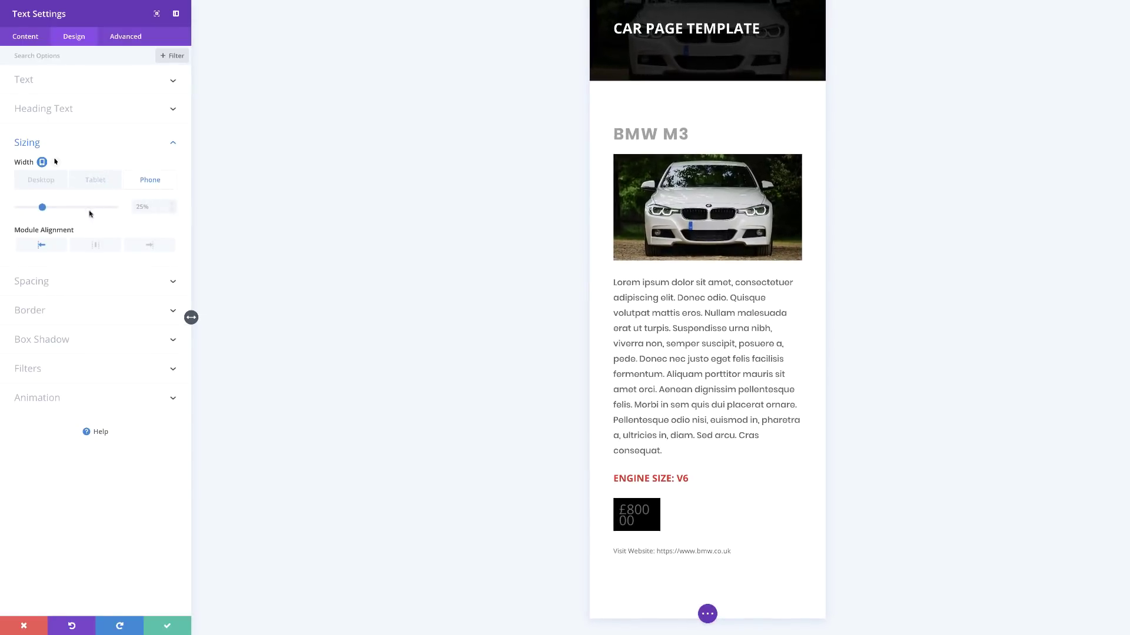
pyautogui.moveTo(44, 207); pyautogui.dragTo(51, 209)
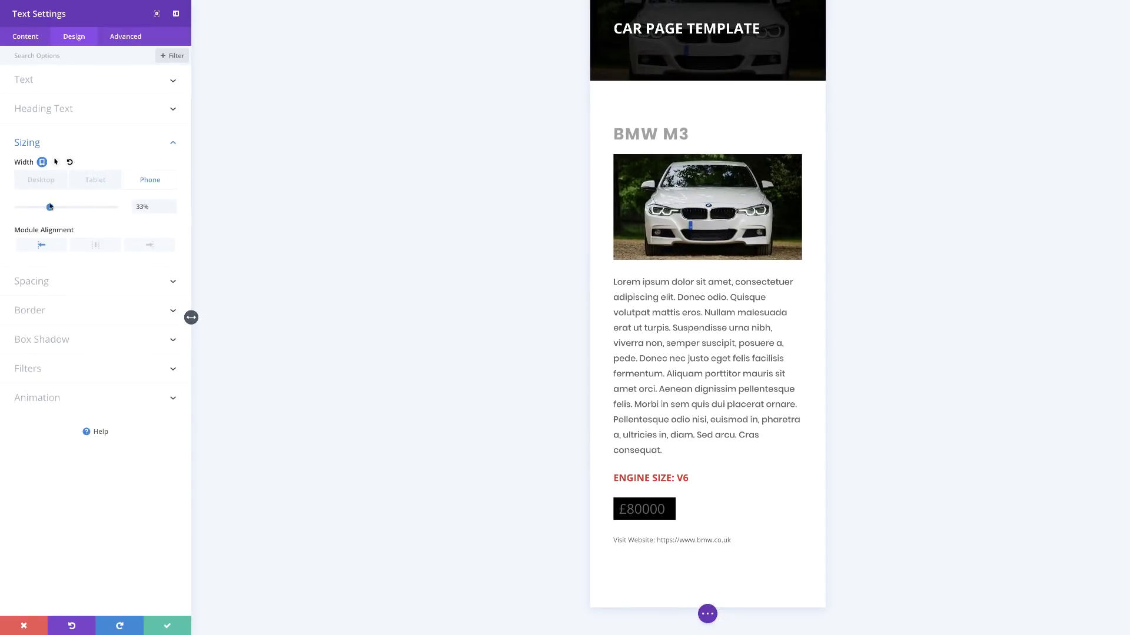
pyautogui.click(39, 180)
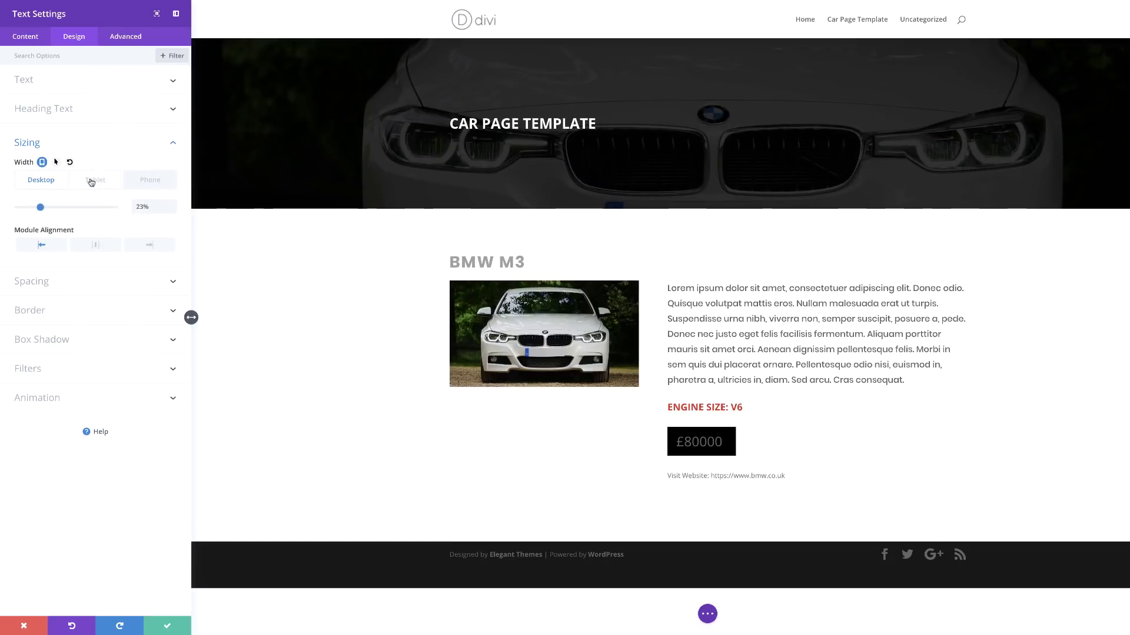
pyautogui.click(91, 181)
pyautogui.click(154, 179)
pyautogui.click(50, 185)
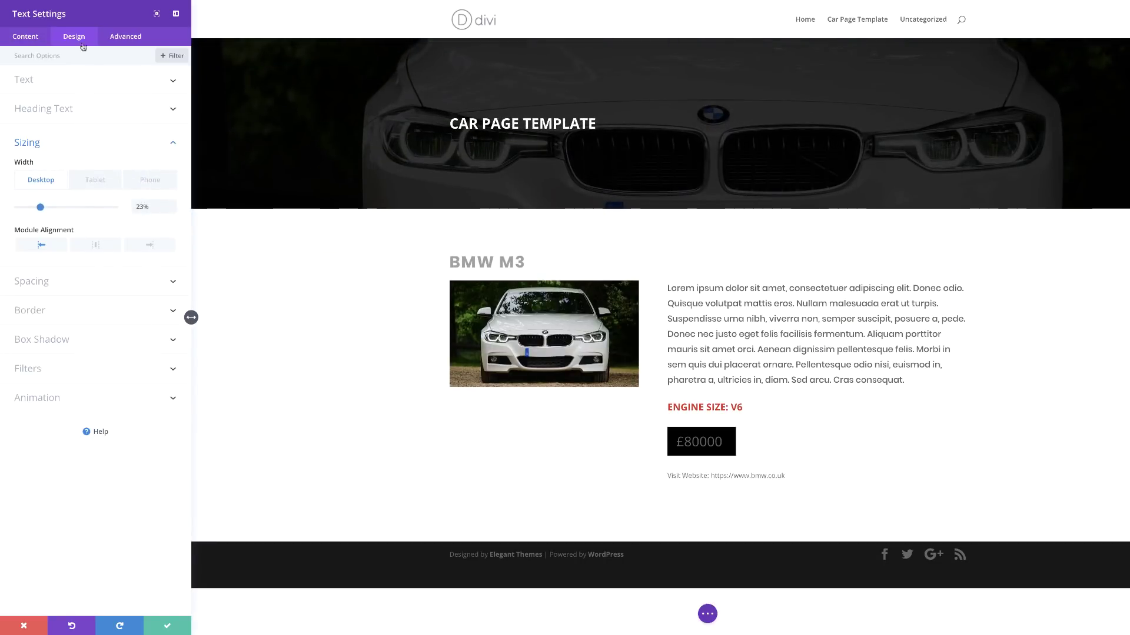
# Change the Price module's text color to white using the custom color picker.
pyautogui.click(33, 81)
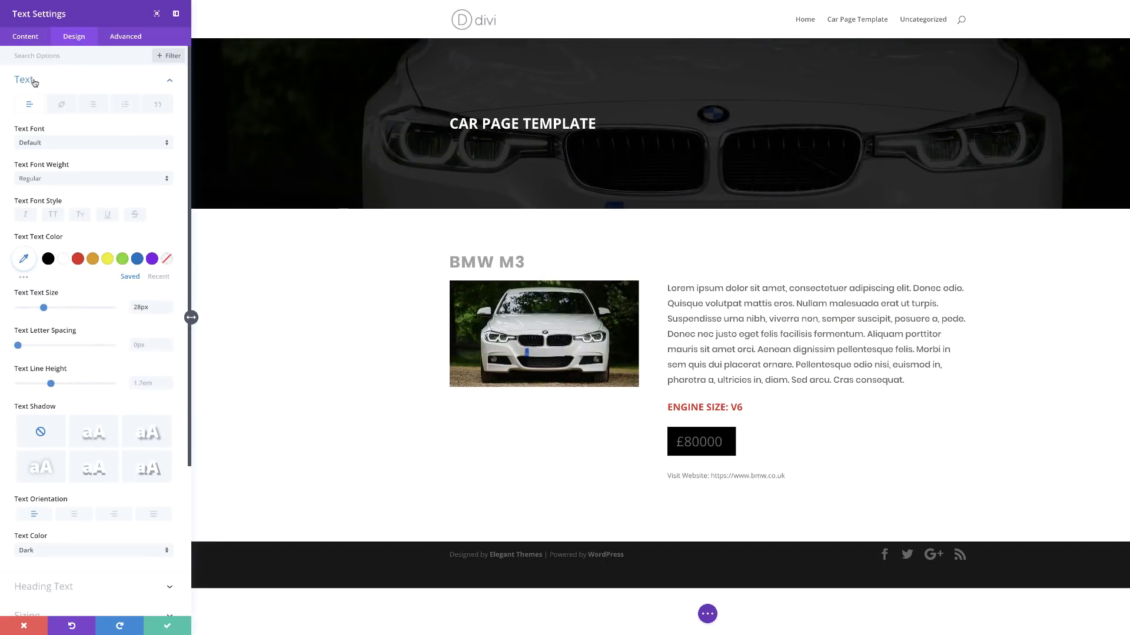
pyautogui.click(24, 259)
pyautogui.moveTo(57, 306); pyautogui.dragTo(9, 254)
pyautogui.click(8, 257)
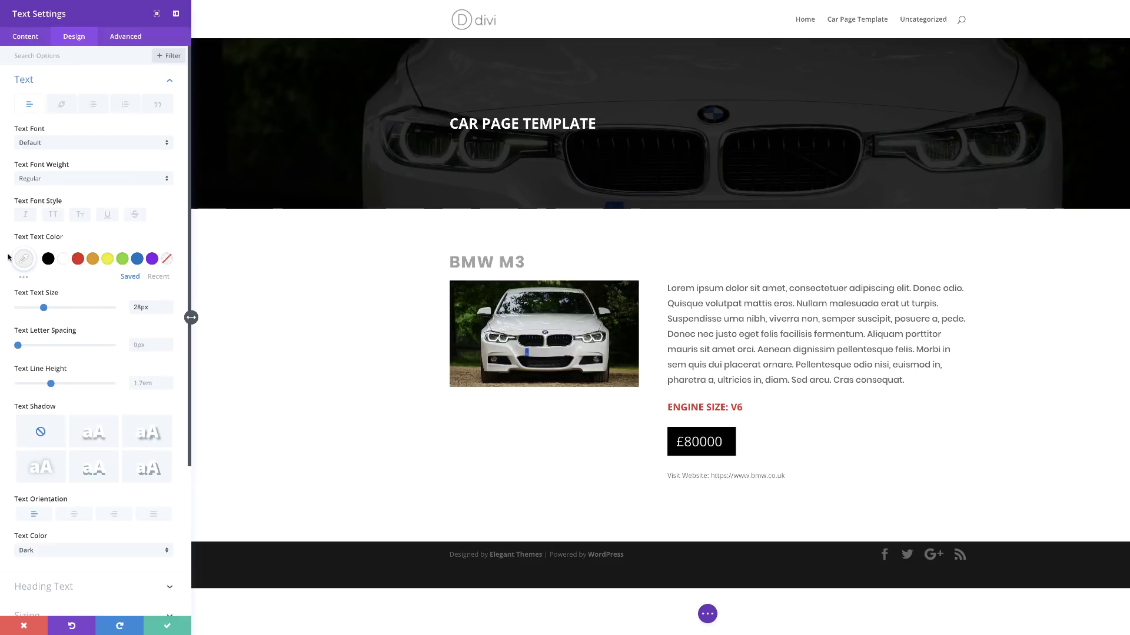
# Set the Price text's font to Poppins with a Bold font weight.
pyautogui.click(63, 143)
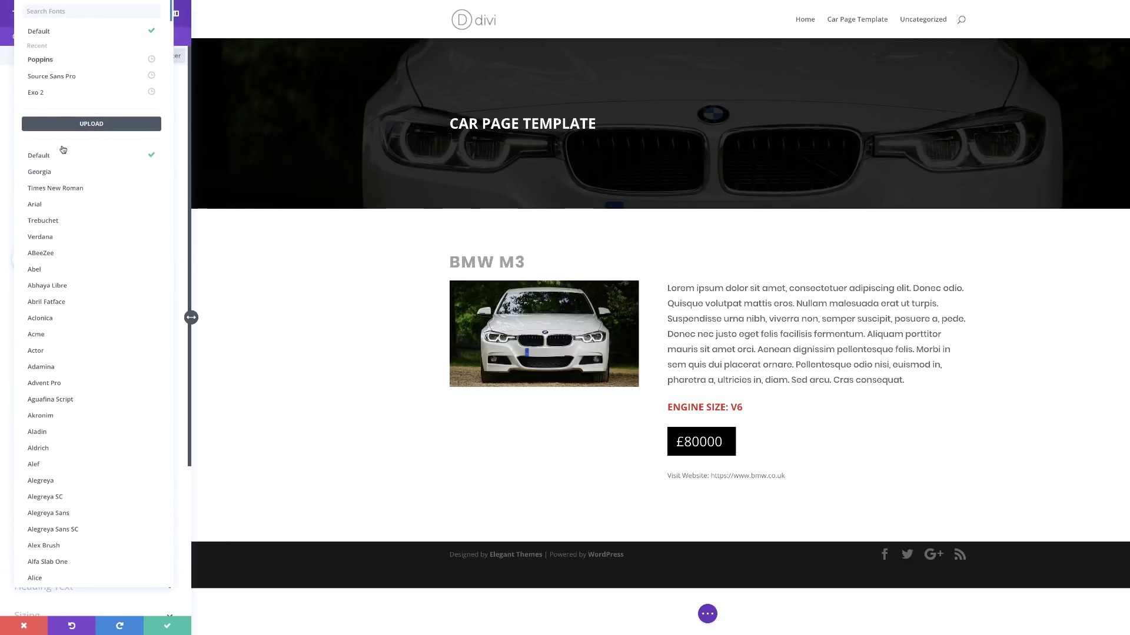
pyautogui.click(53, 58)
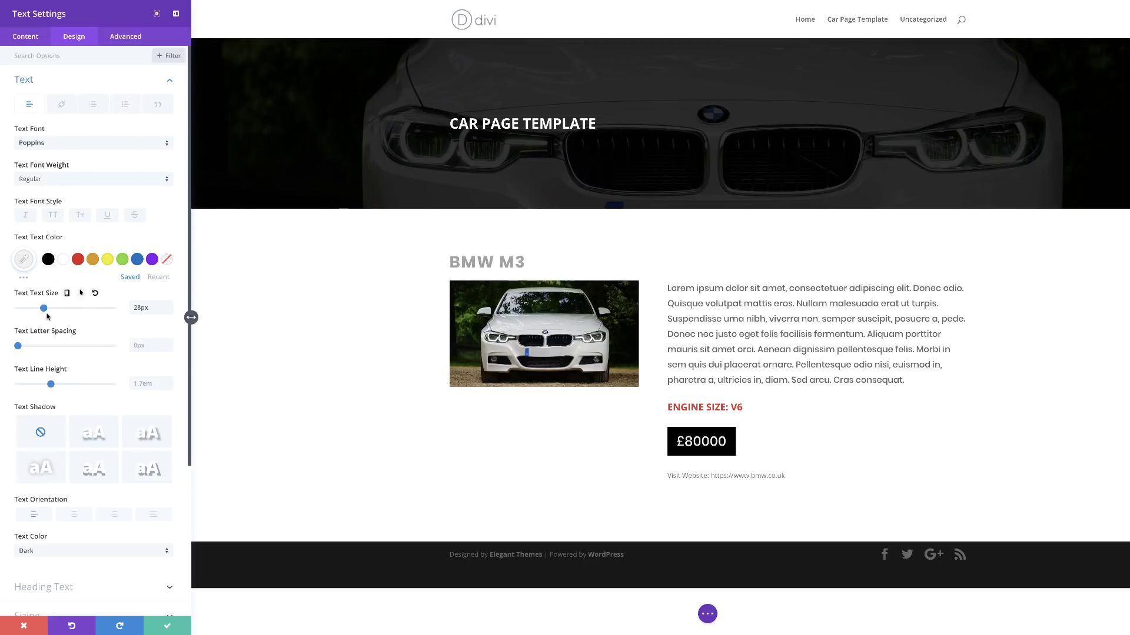
pyautogui.moveTo(43, 309); pyautogui.dragTo(43, 309)
pyautogui.click(68, 179)
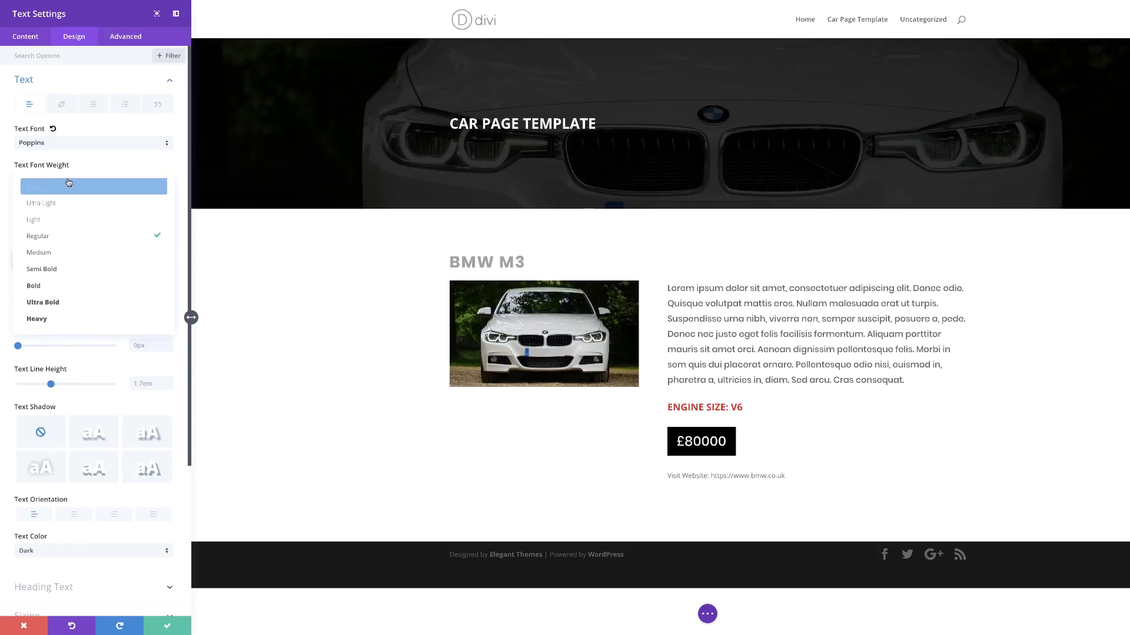
pyautogui.click(68, 288)
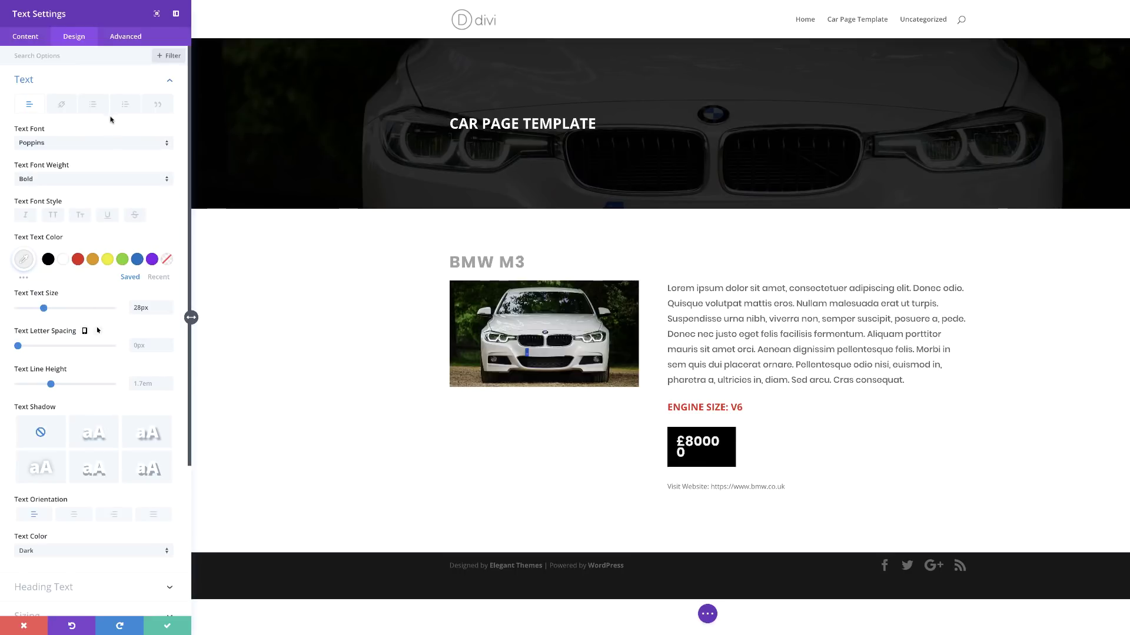
# Set the Price module's width to 25% on desktop and 35% on phone, check the tablet preview, and save the module.
pyautogui.click(58, 80)
pyautogui.click(41, 143)
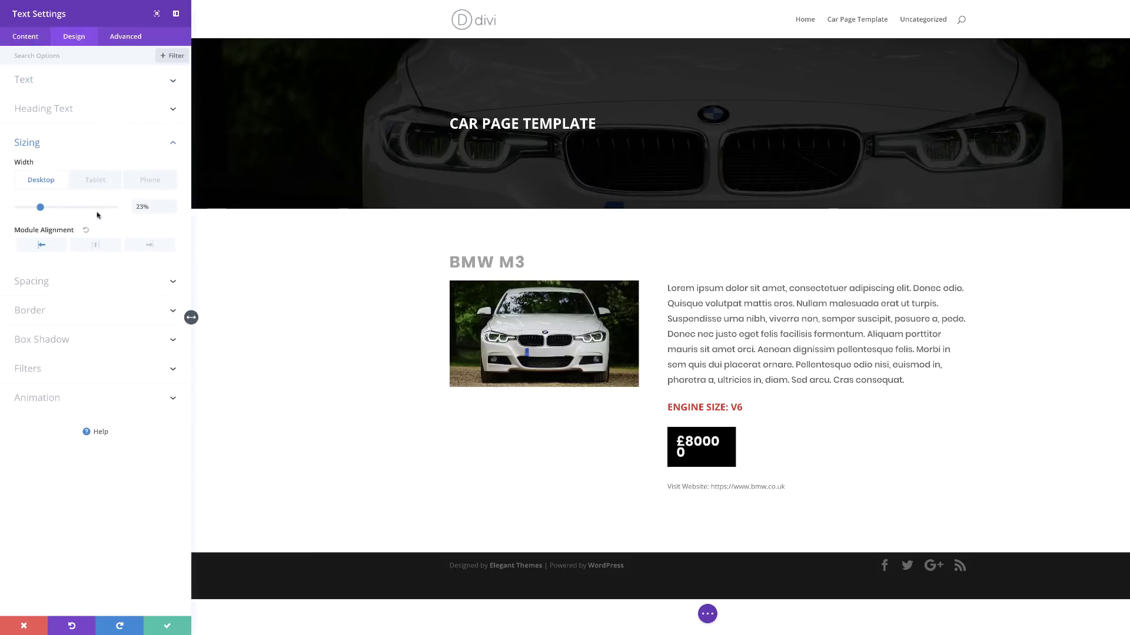
pyautogui.moveTo(40, 207); pyautogui.dragTo(43, 209)
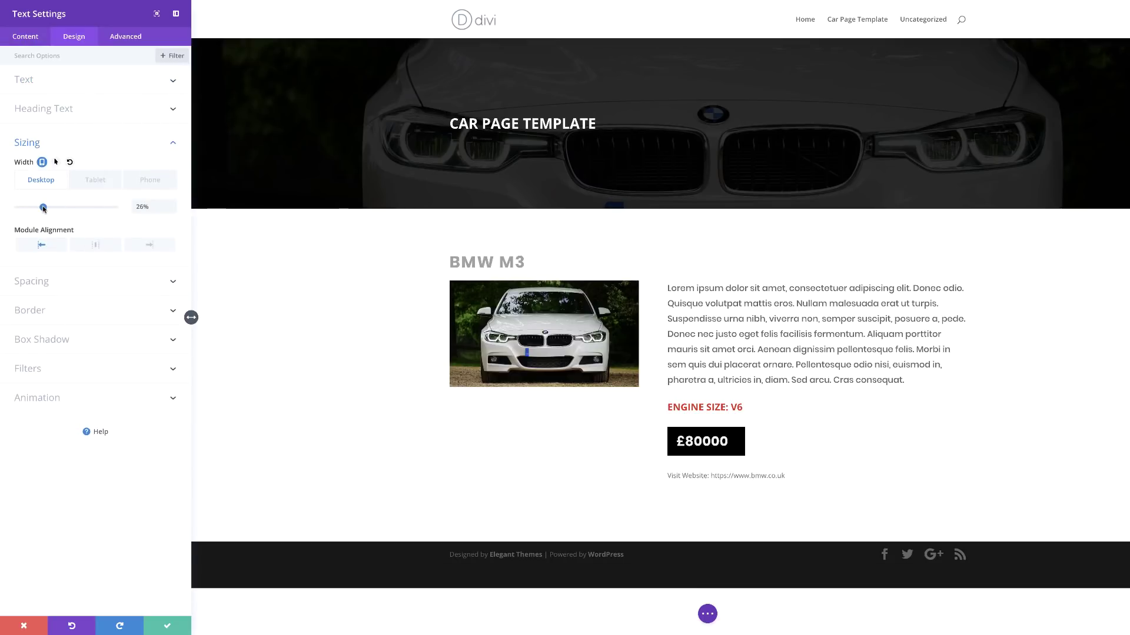
pyautogui.click(86, 180)
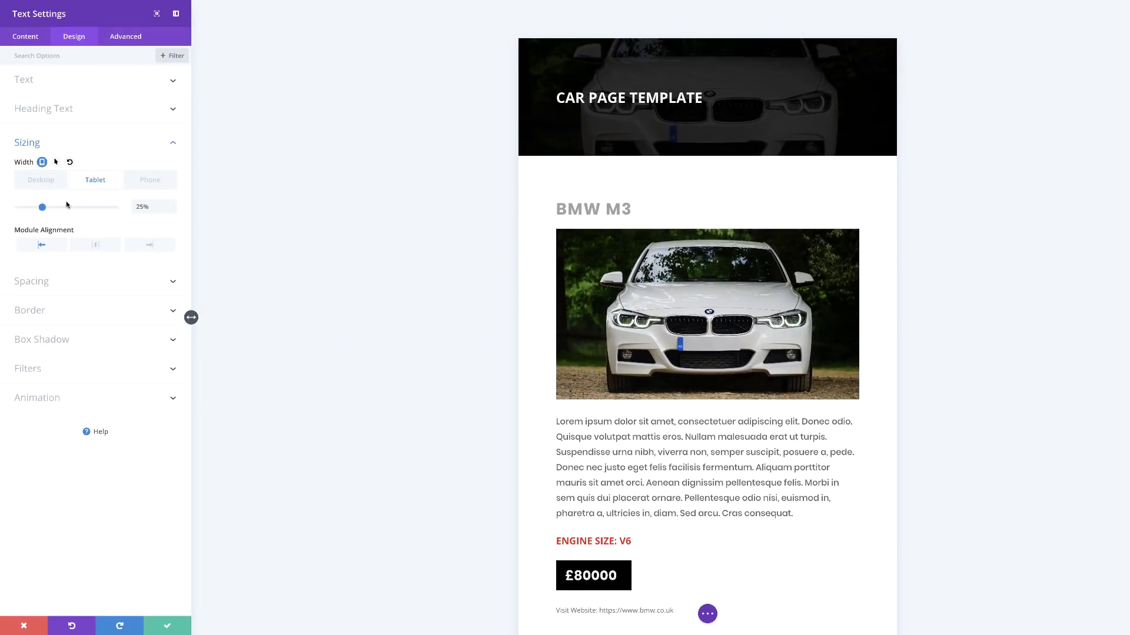
pyautogui.click(150, 182)
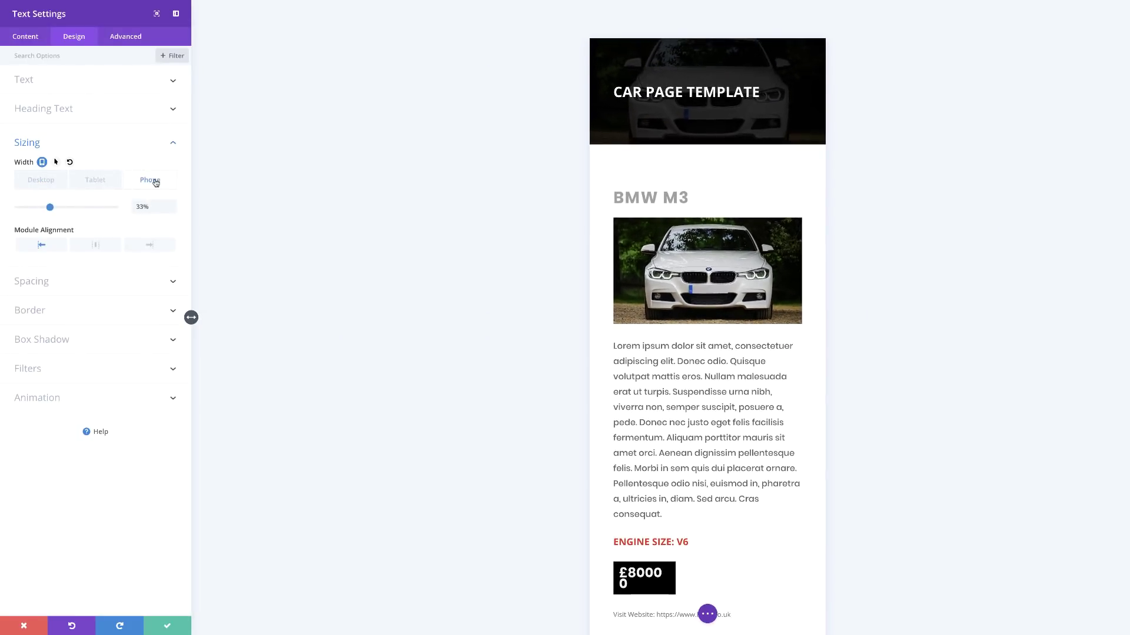
pyautogui.moveTo(49, 207); pyautogui.dragTo(52, 209)
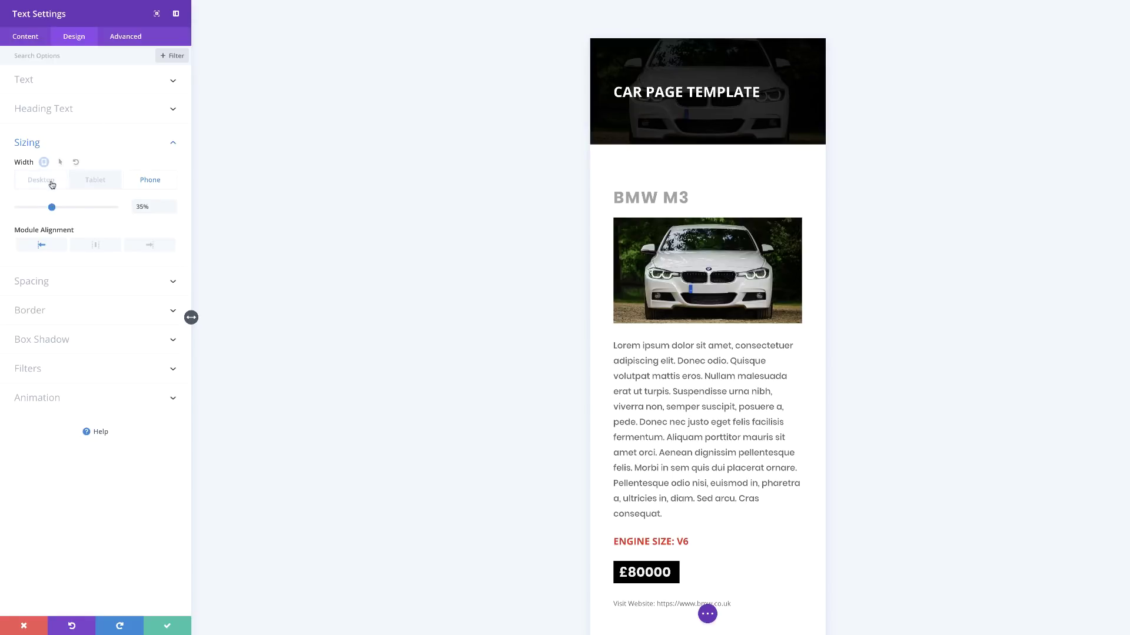
pyautogui.click(51, 181)
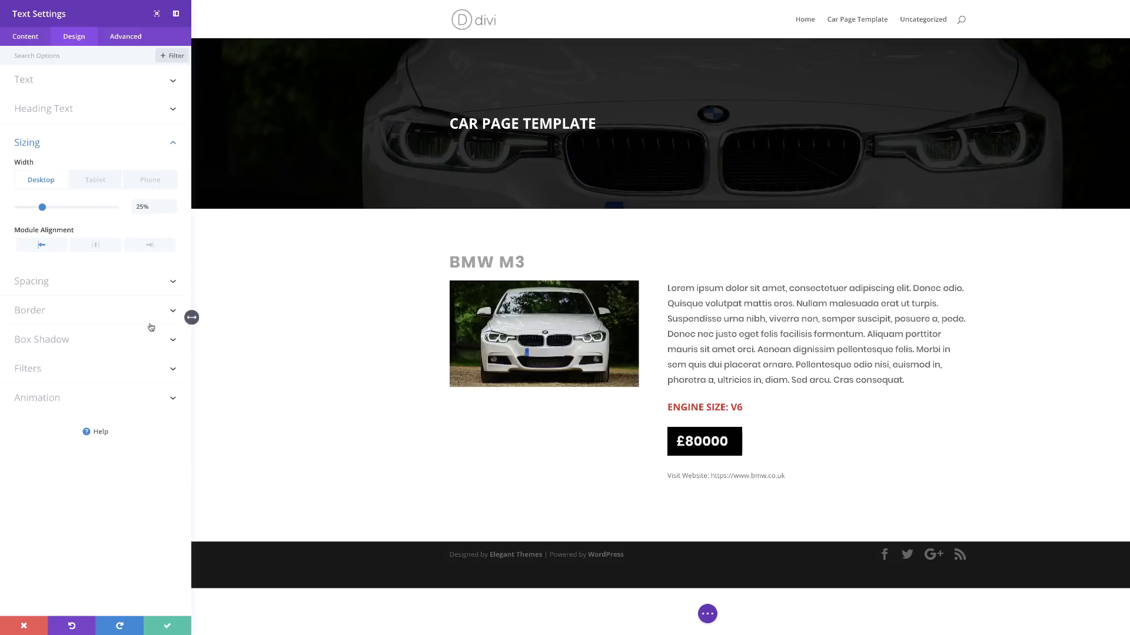
pyautogui.moveTo(108, 206)
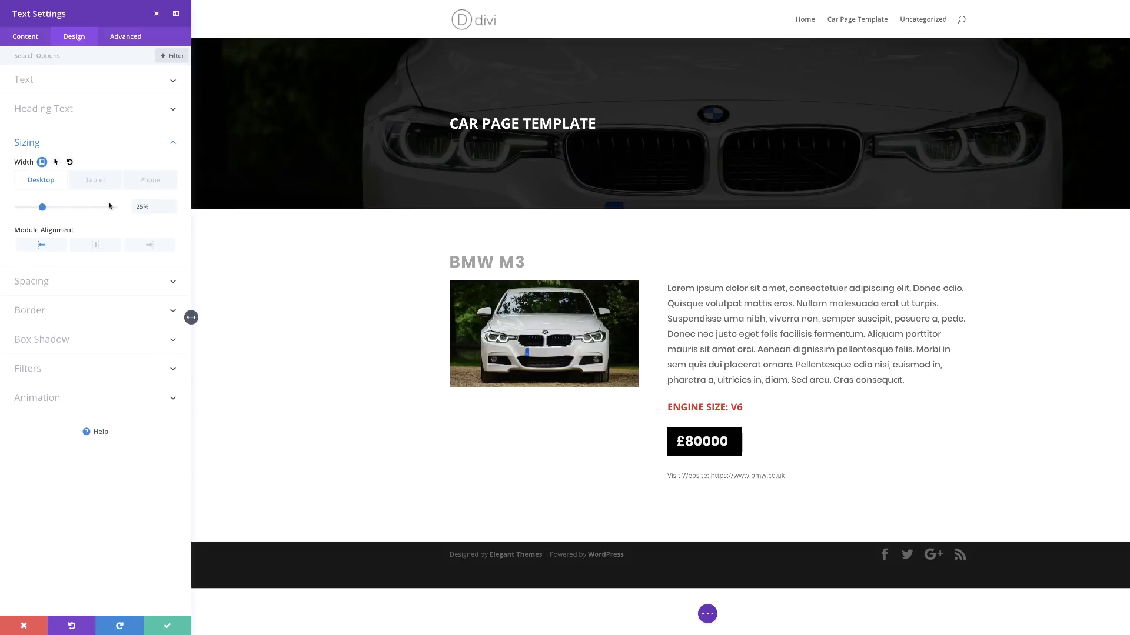
pyautogui.click(170, 627)
# Underline the Visit Website module's text and set its font weight to Semi Bold.
pyautogui.moveTo(727, 493)
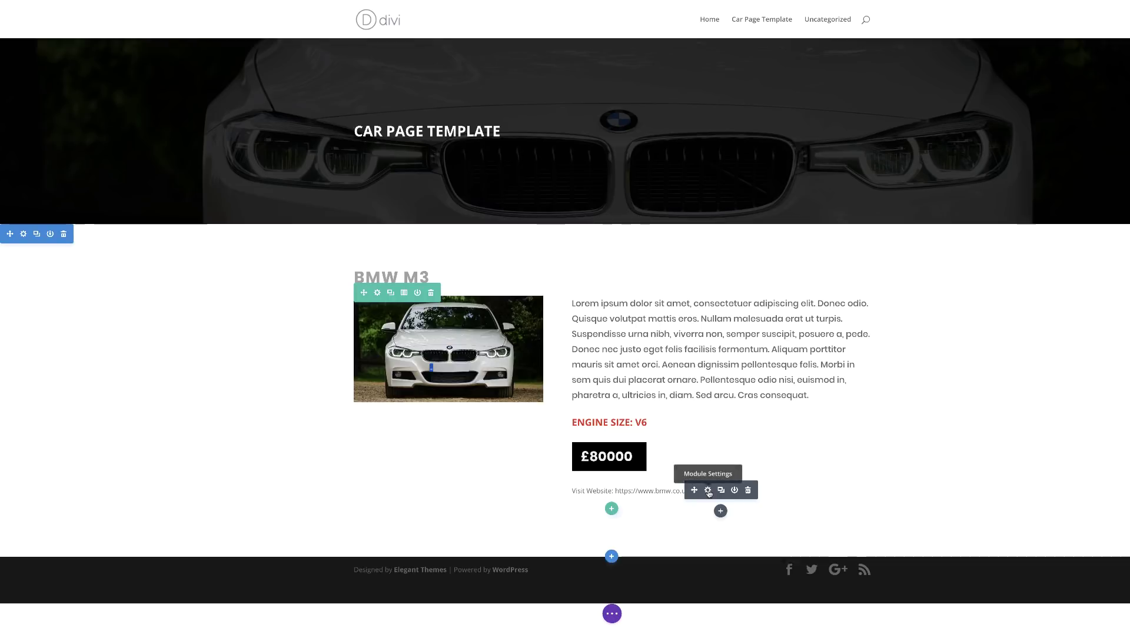
pyautogui.click(708, 491)
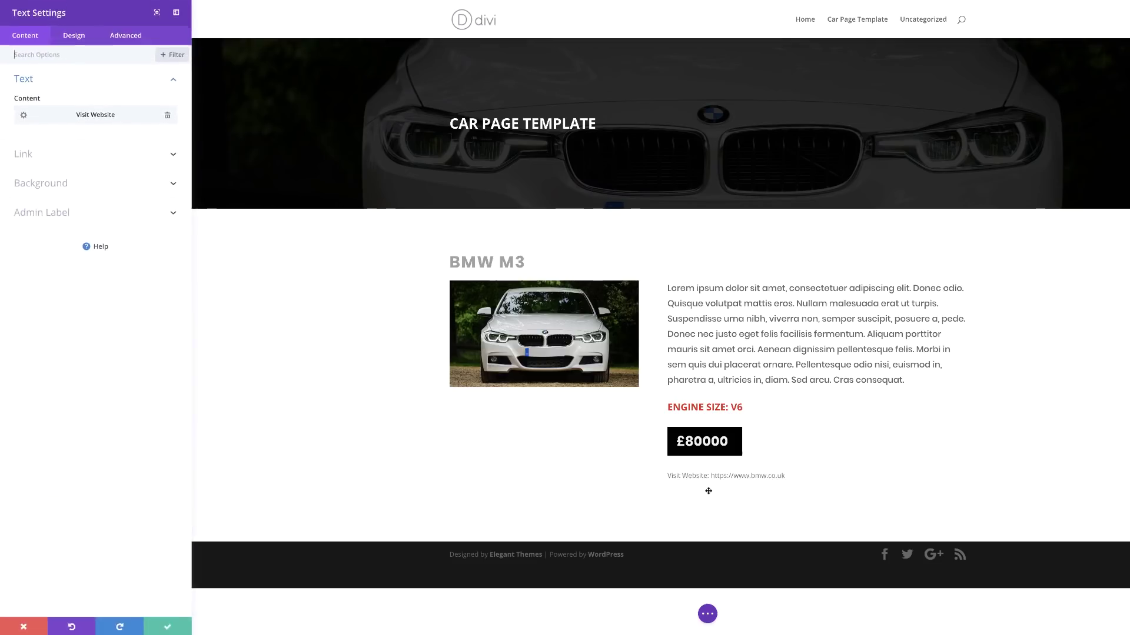
pyautogui.click(75, 40)
pyautogui.click(30, 85)
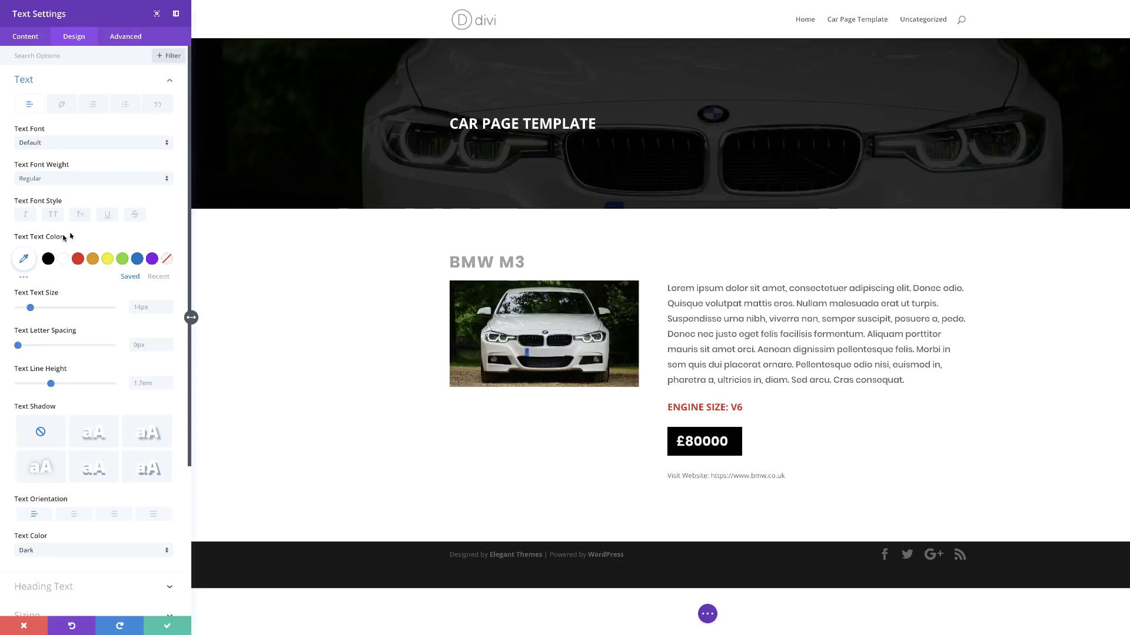
pyautogui.click(108, 216)
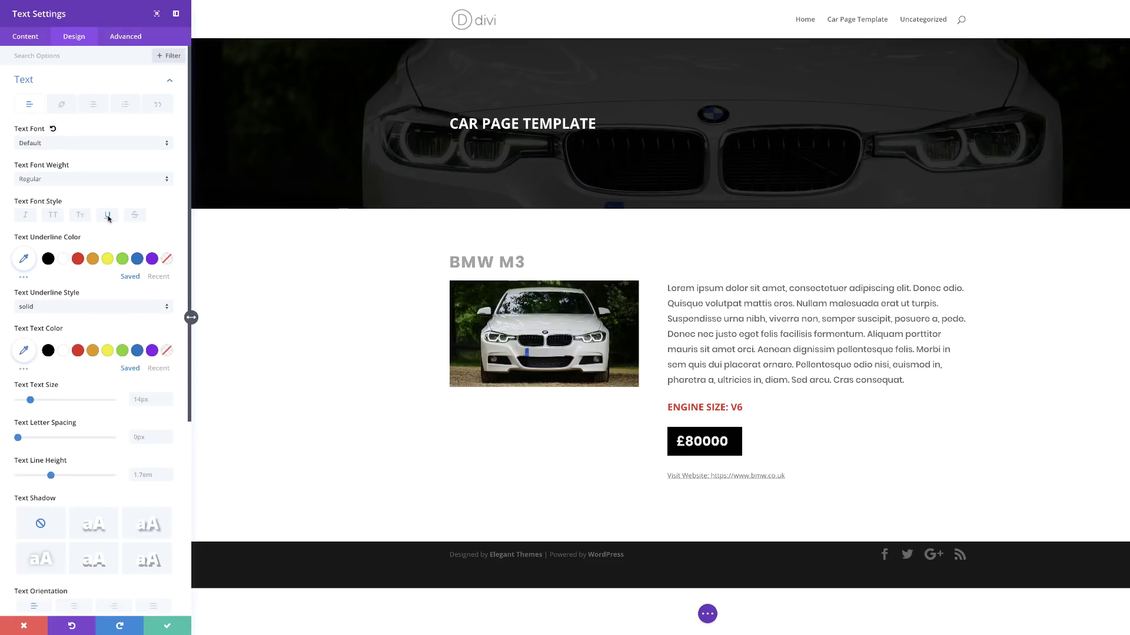
pyautogui.click(43, 180)
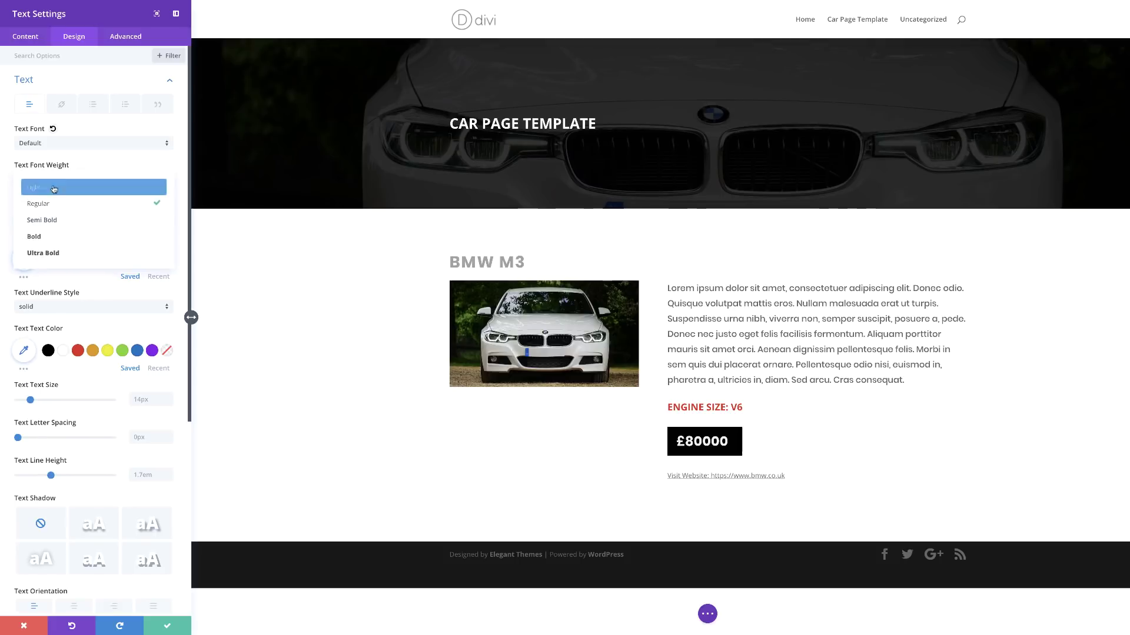
pyautogui.click(59, 219)
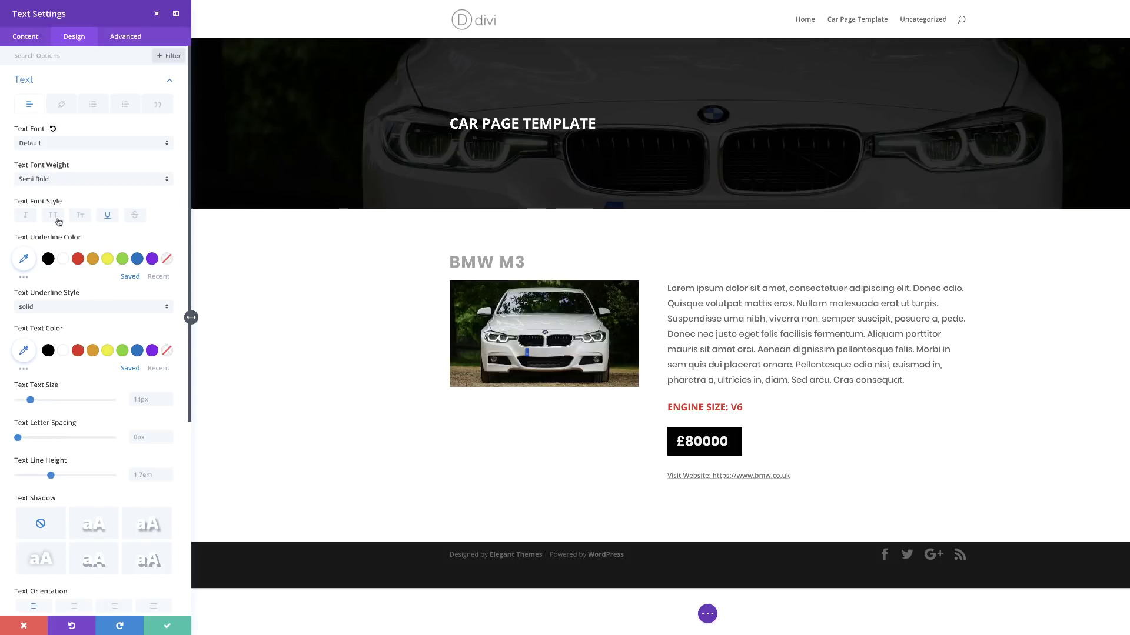
# Set the Visit Website text's font to Poppins and its size to 17px, and save the module.
pyautogui.click(72, 143)
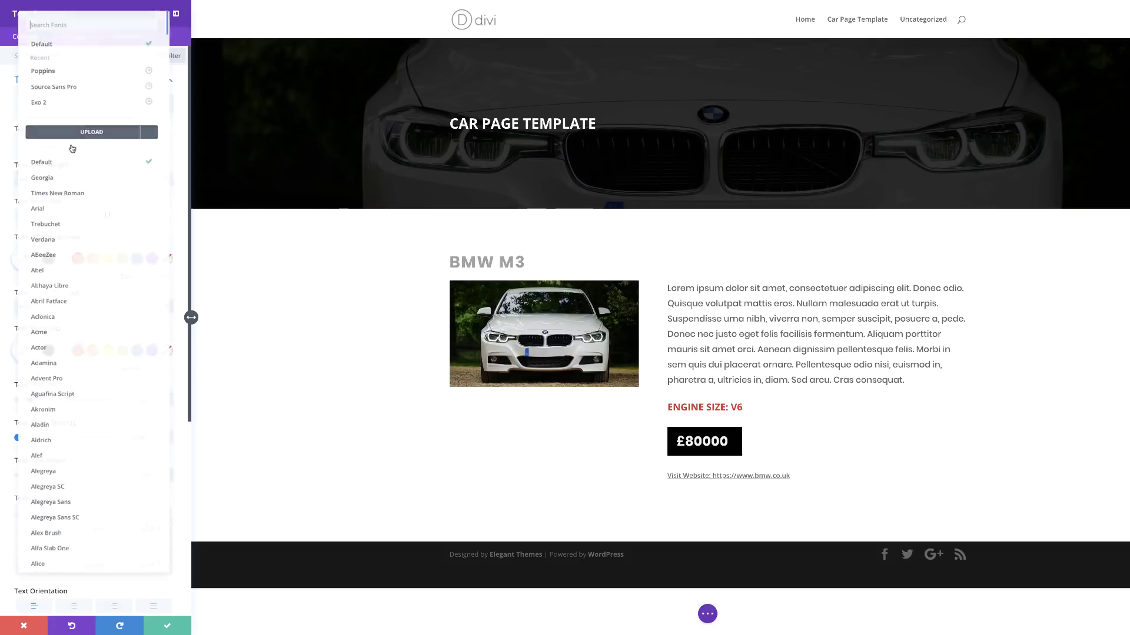
pyautogui.click(69, 59)
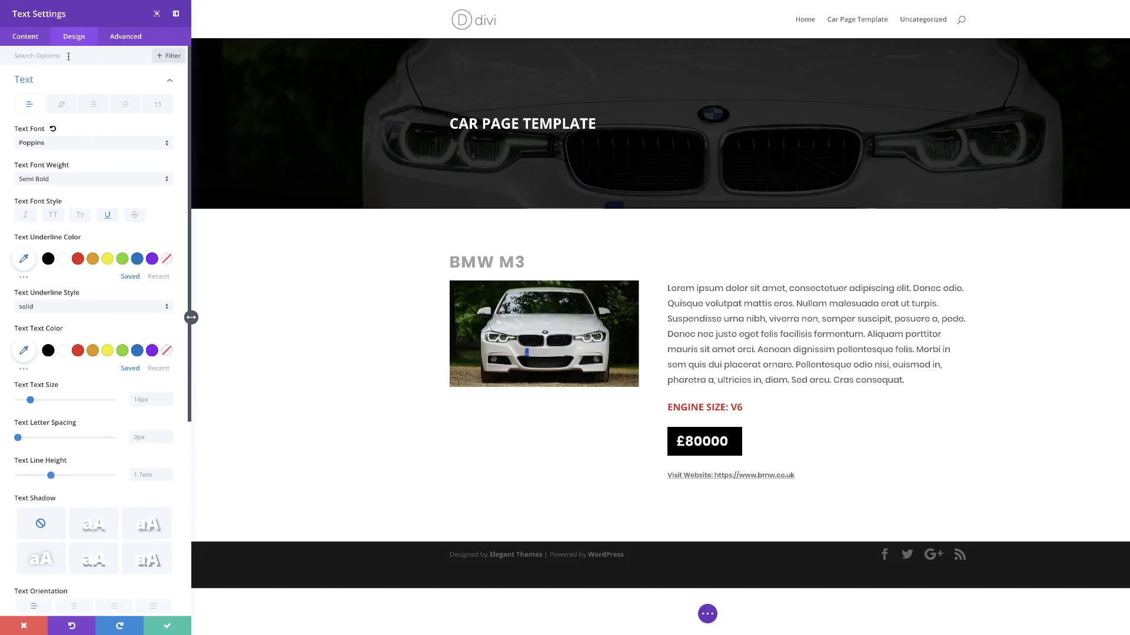
pyautogui.moveTo(30, 399); pyautogui.dragTo(33, 400)
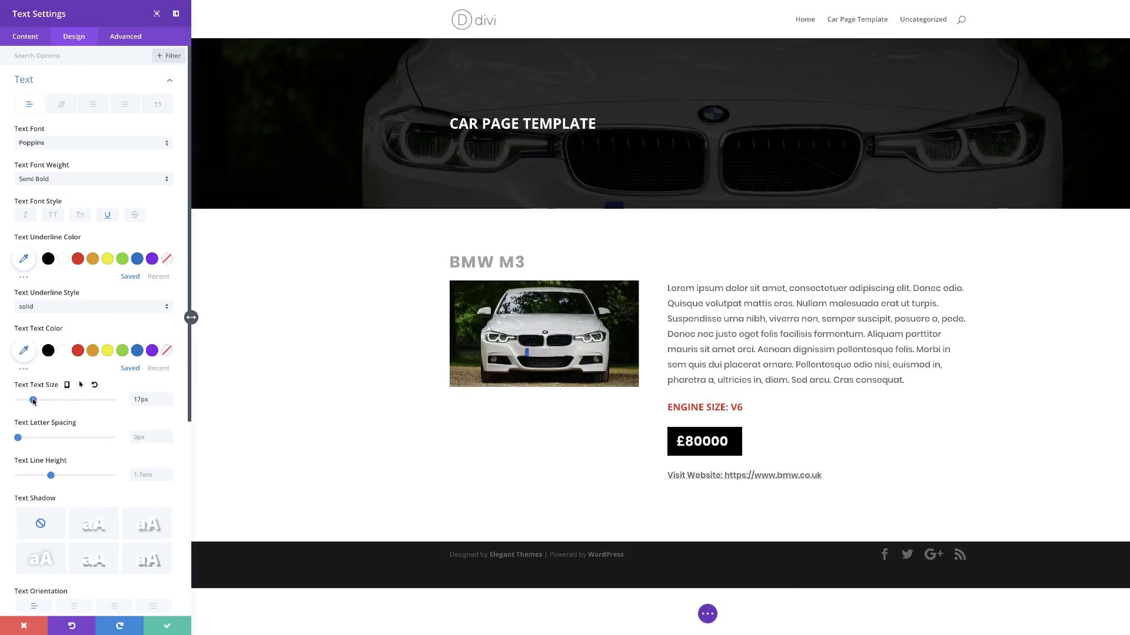
pyautogui.click(168, 628)
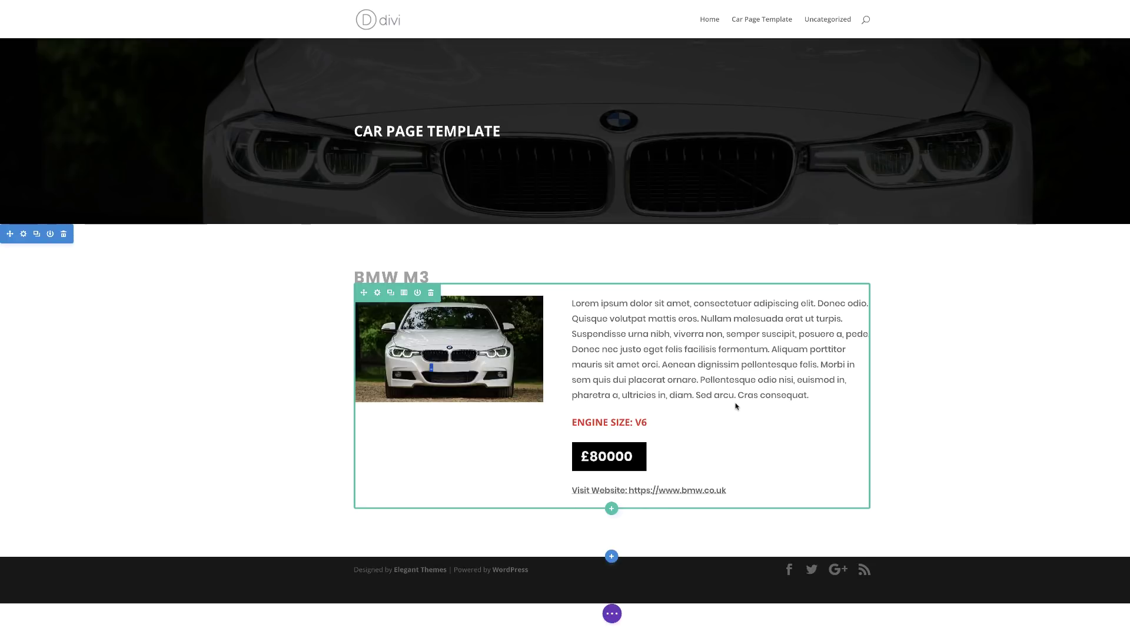
# Give the row containing the car image and details a custom bottom margin of 5% and save it.
pyautogui.moveTo(364, 292); pyautogui.dragTo(378, 295)
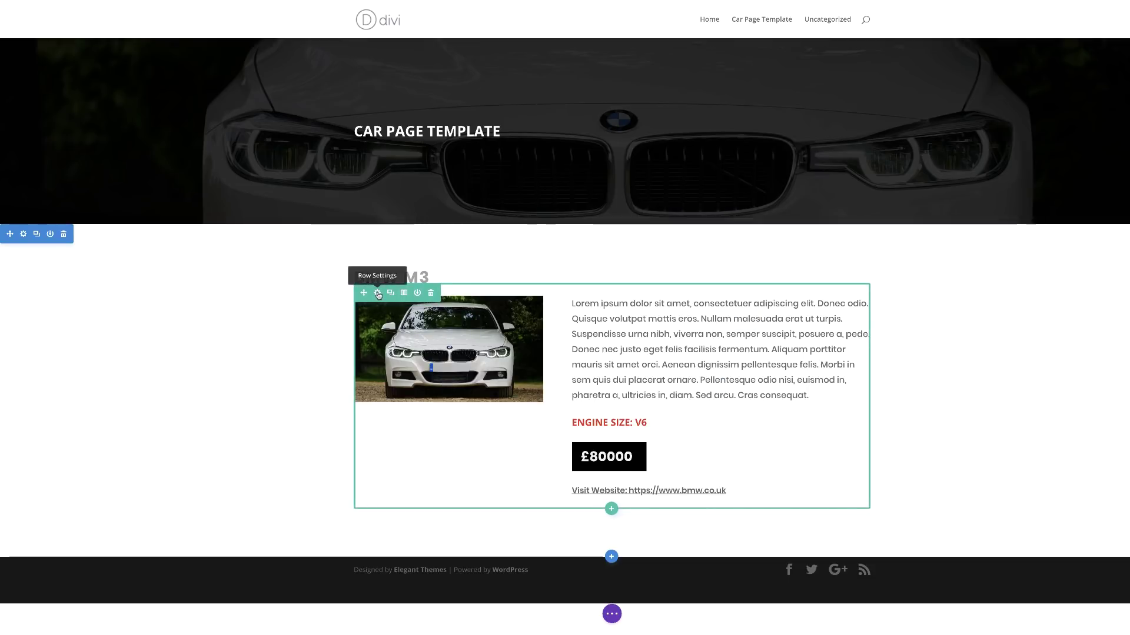
pyautogui.click(378, 293)
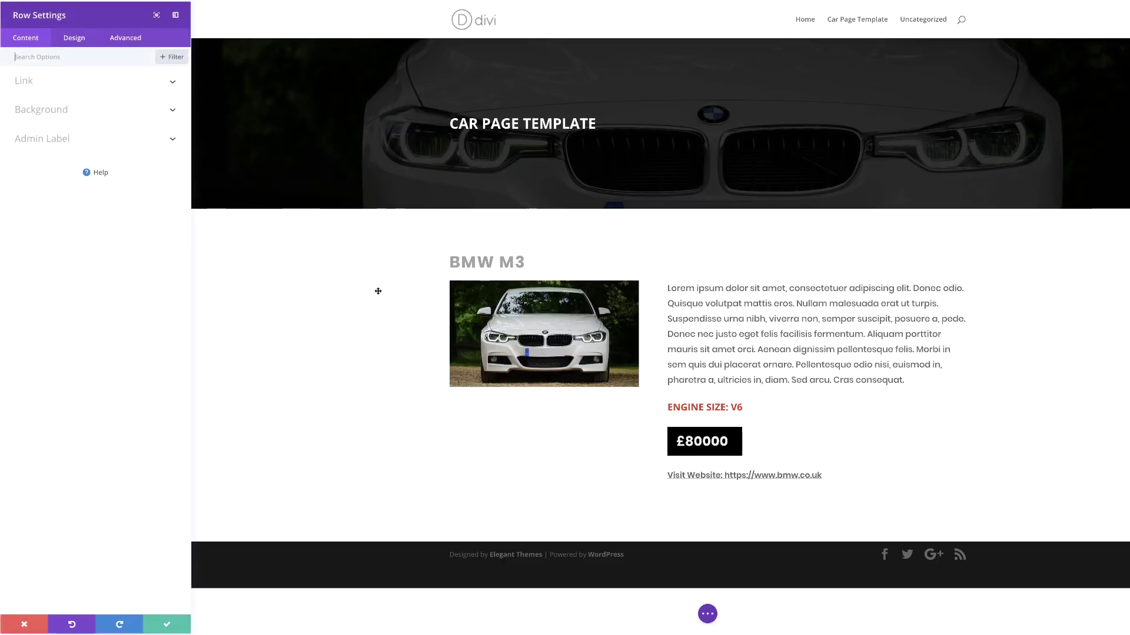
pyautogui.click(80, 42)
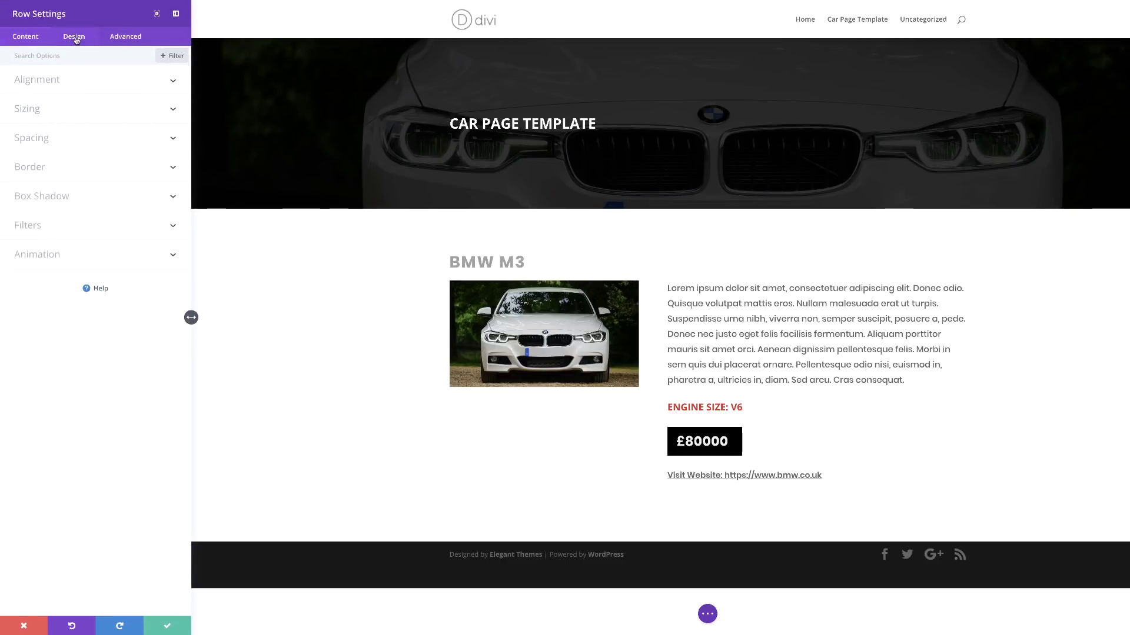
pyautogui.click(44, 143)
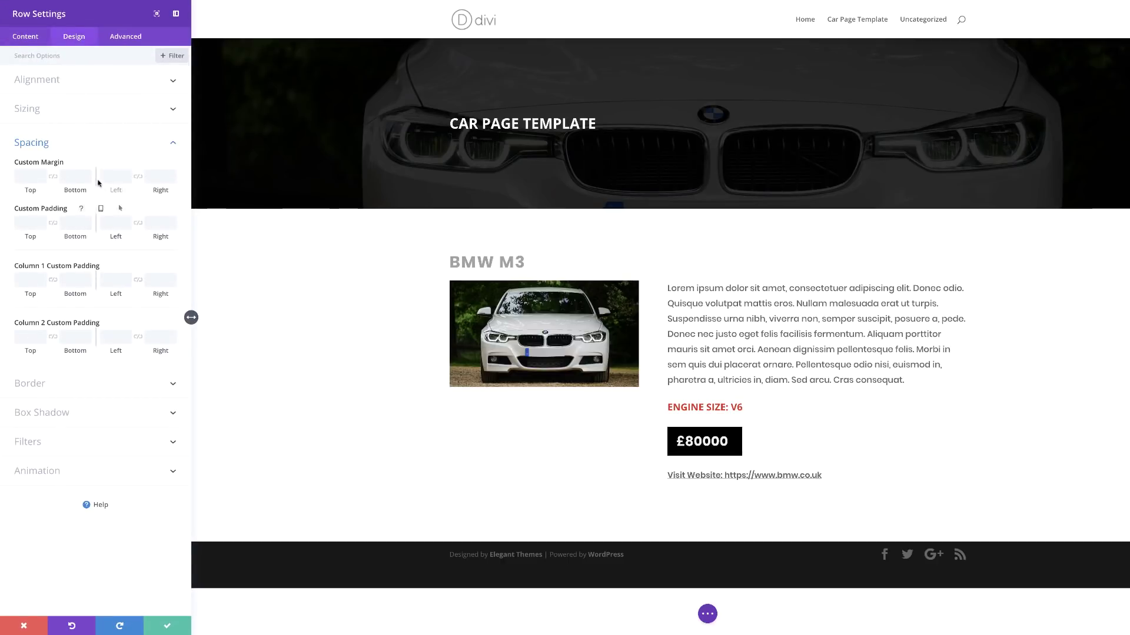
pyautogui.click(75, 175)
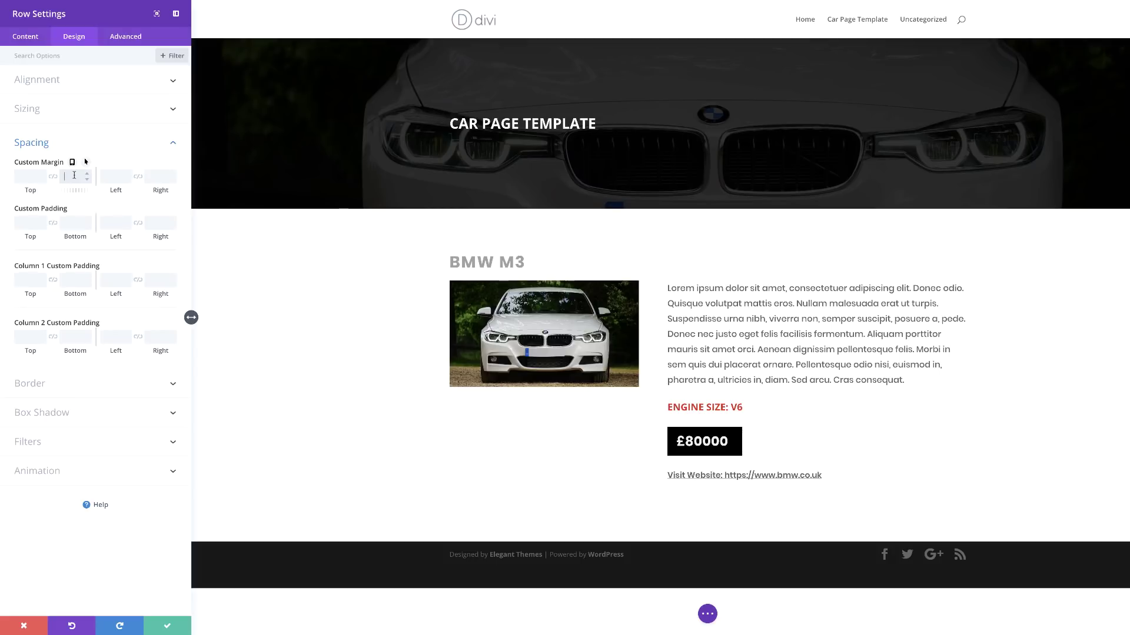
pyautogui.write('5')
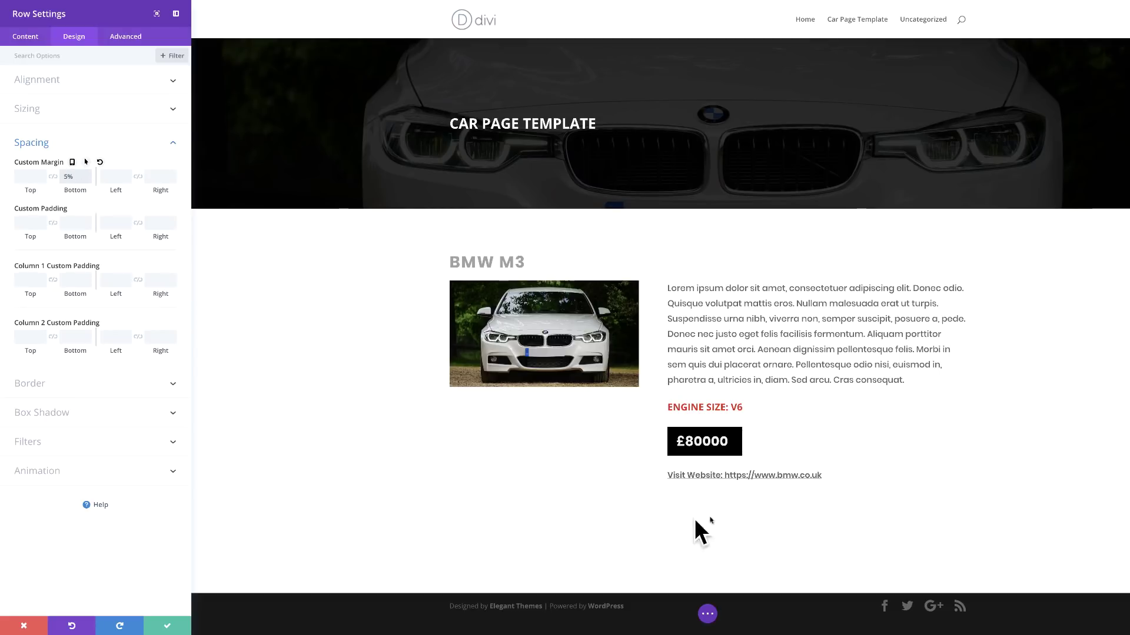
pyautogui.click(167, 625)
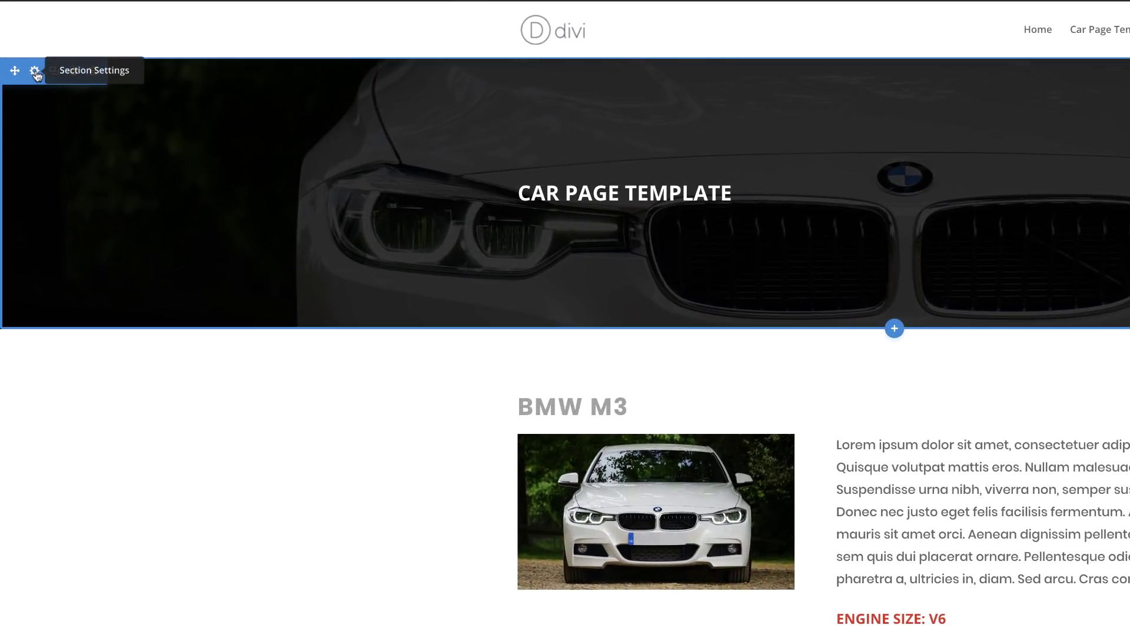
# Add a bottom divider with the first slanted style to the Car Page Template header section and save it.
pyautogui.click(35, 72)
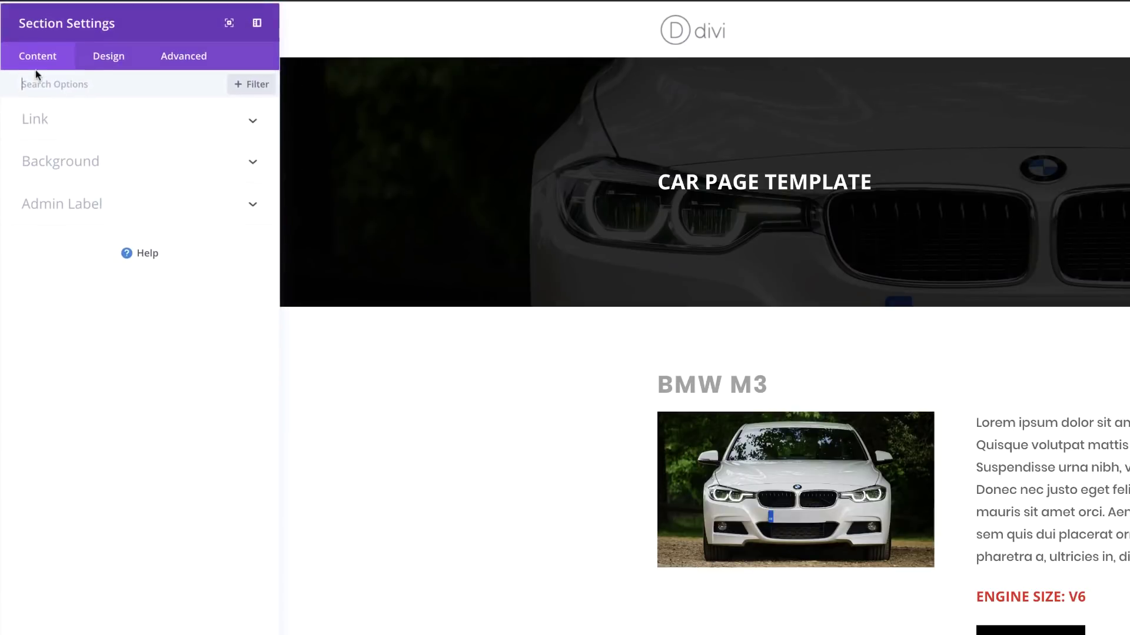
pyautogui.click(108, 52)
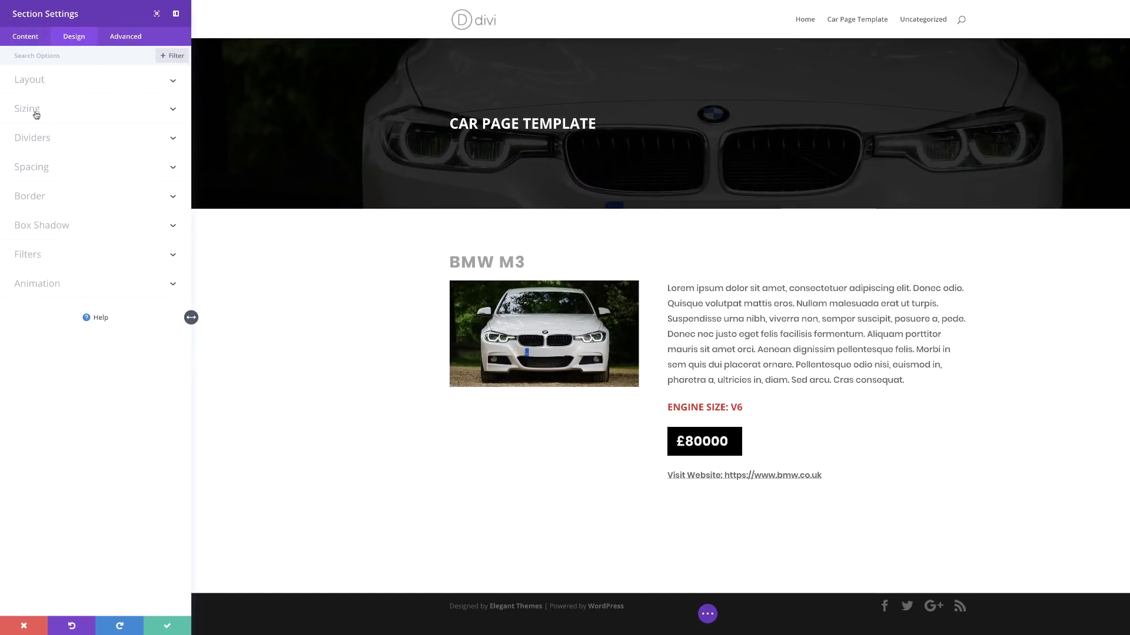
pyautogui.click(39, 140)
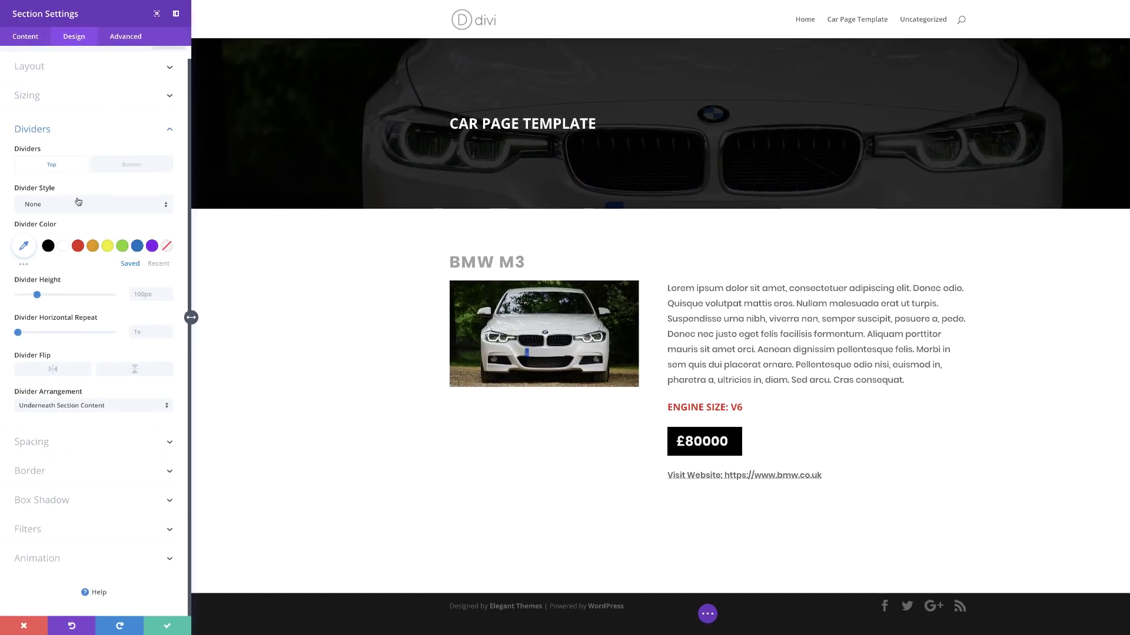
pyautogui.click(133, 167)
pyautogui.click(107, 204)
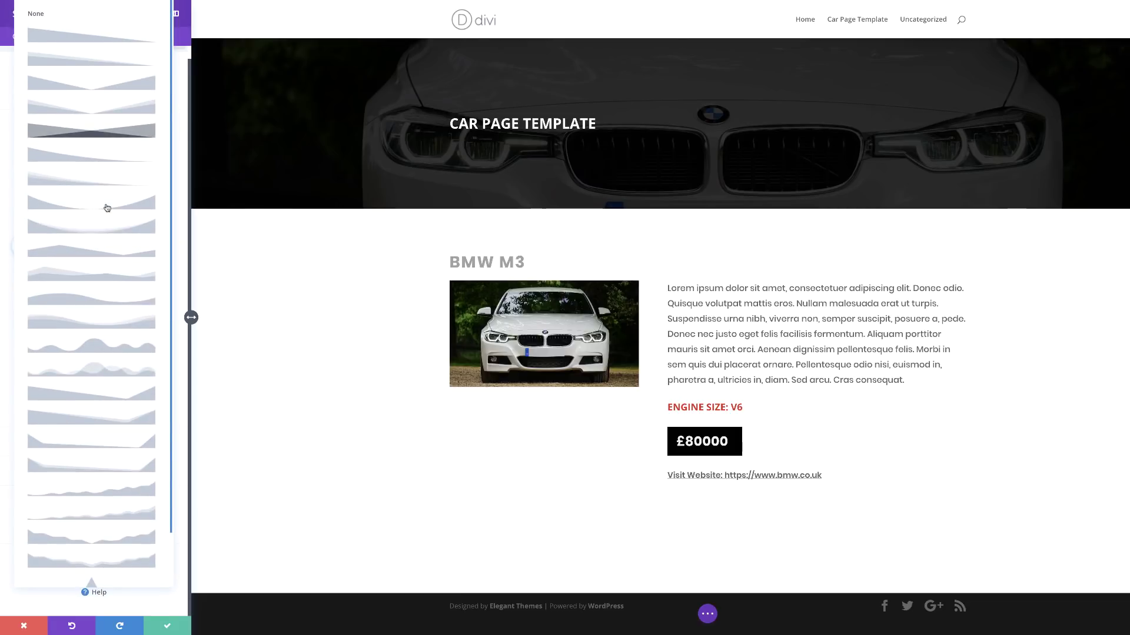
pyautogui.click(107, 38)
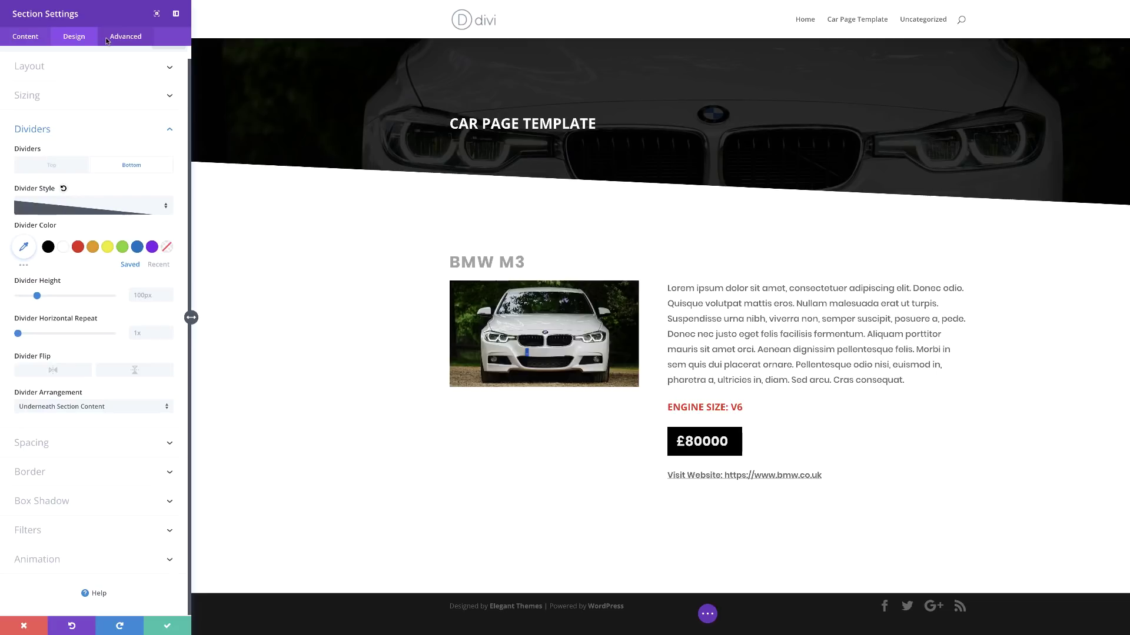
pyautogui.click(167, 625)
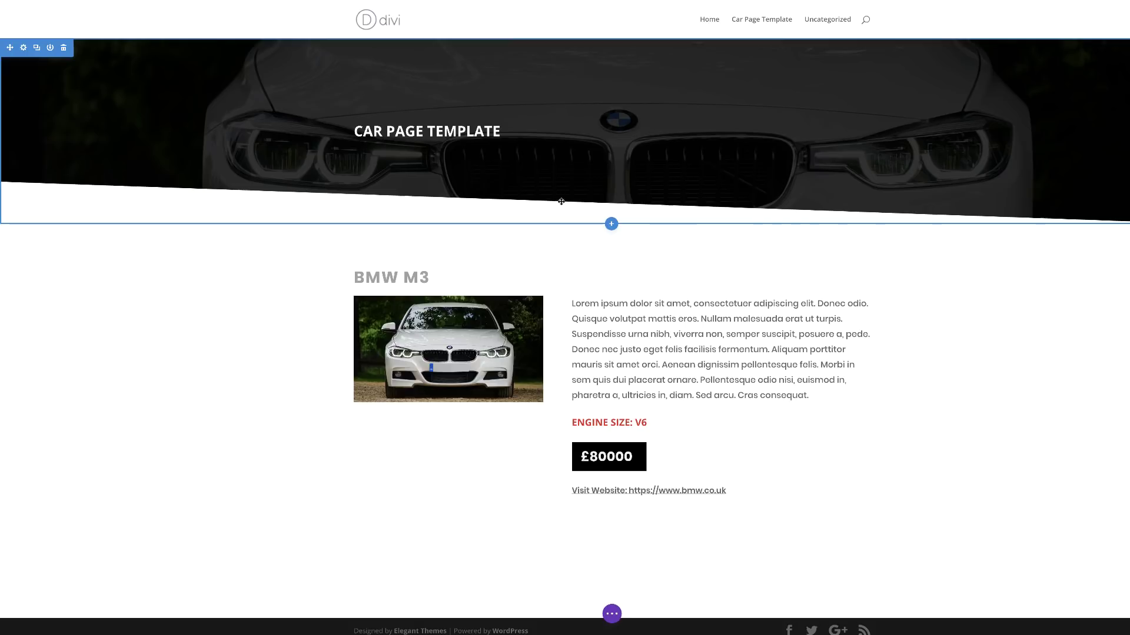
# Set the header title row's linked top and bottom custom margins to 9% on desktop.
pyautogui.moveTo(468, 122)
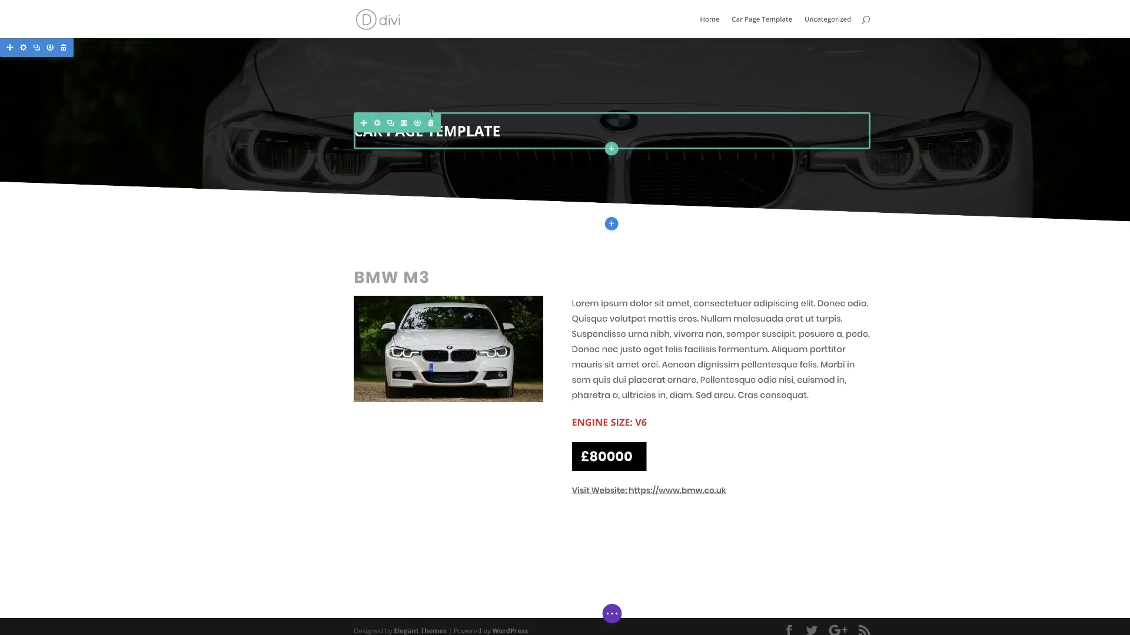
pyautogui.click(377, 123)
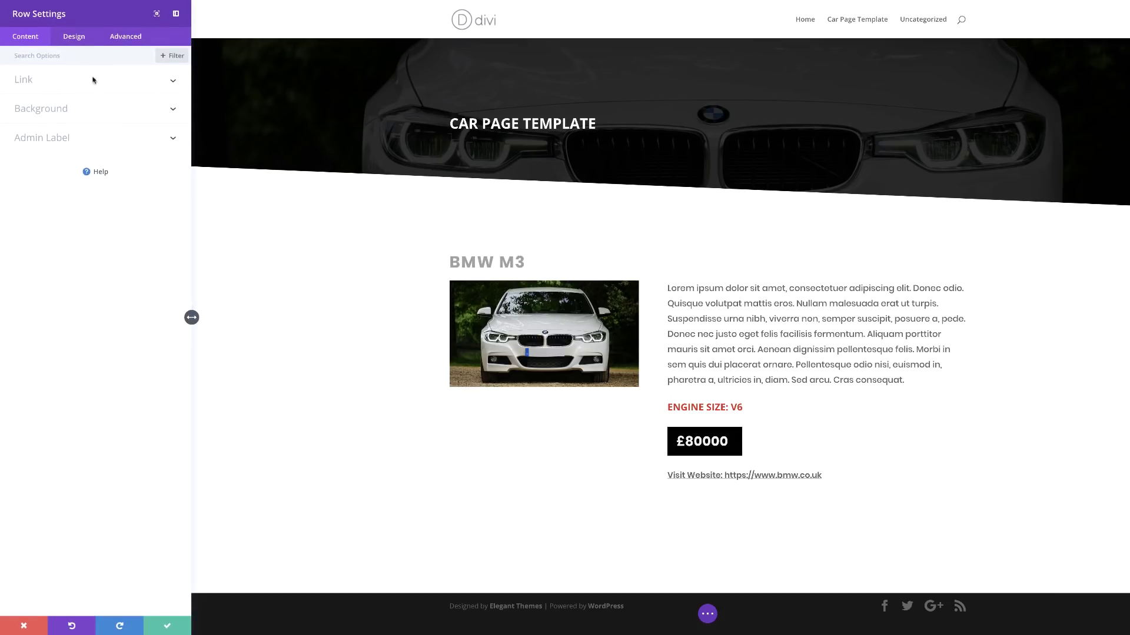
pyautogui.click(75, 37)
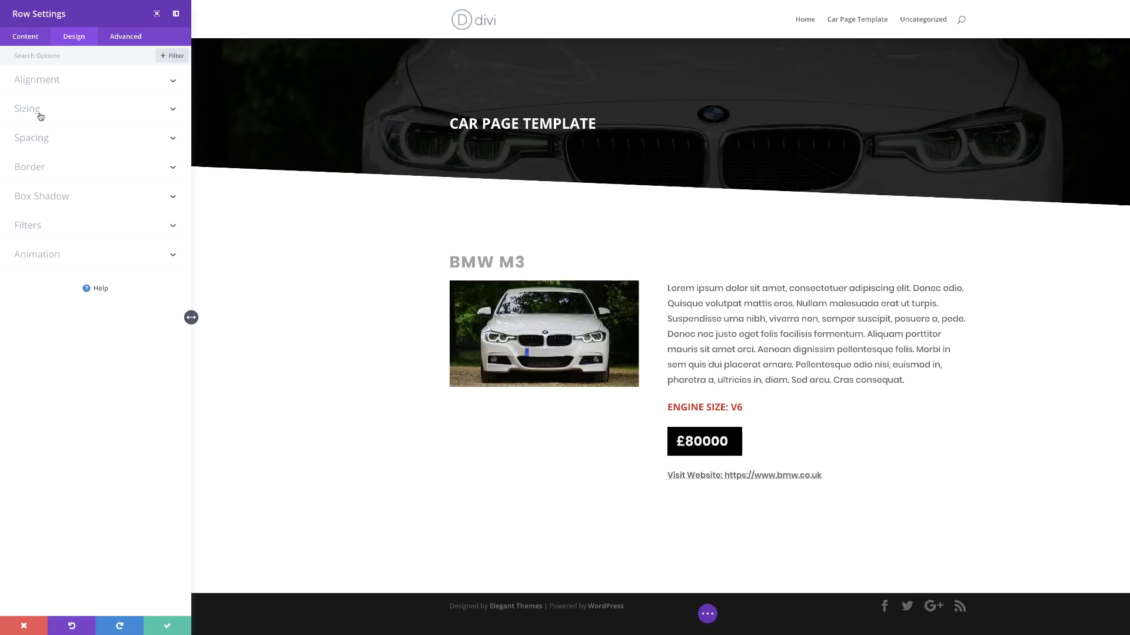
pyautogui.click(45, 138)
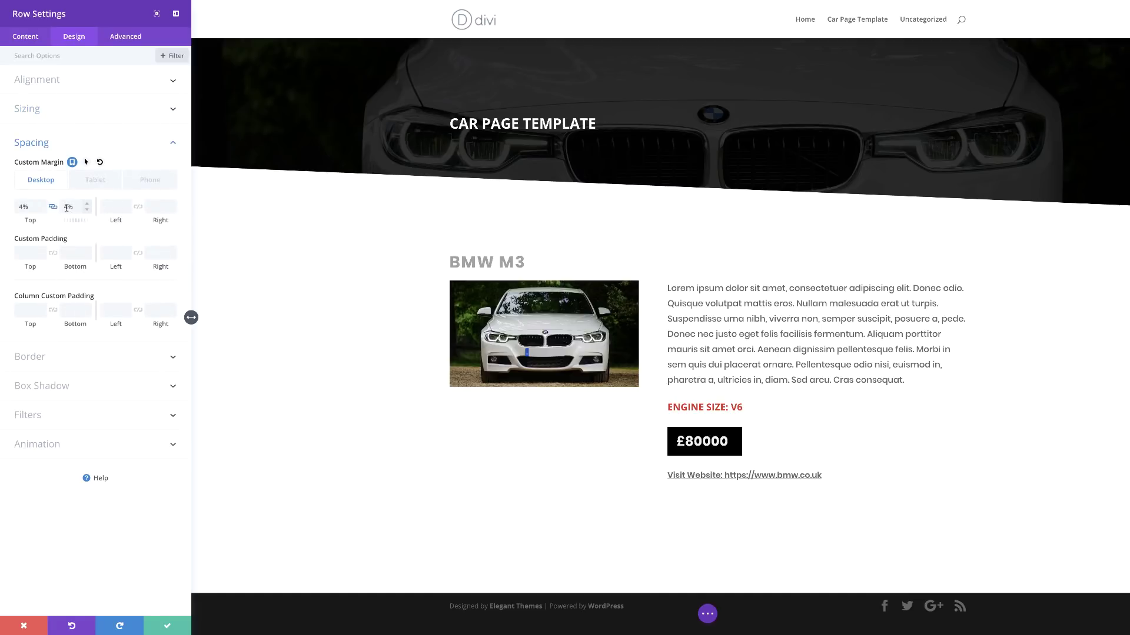
pyautogui.doubleClick(61, 206)
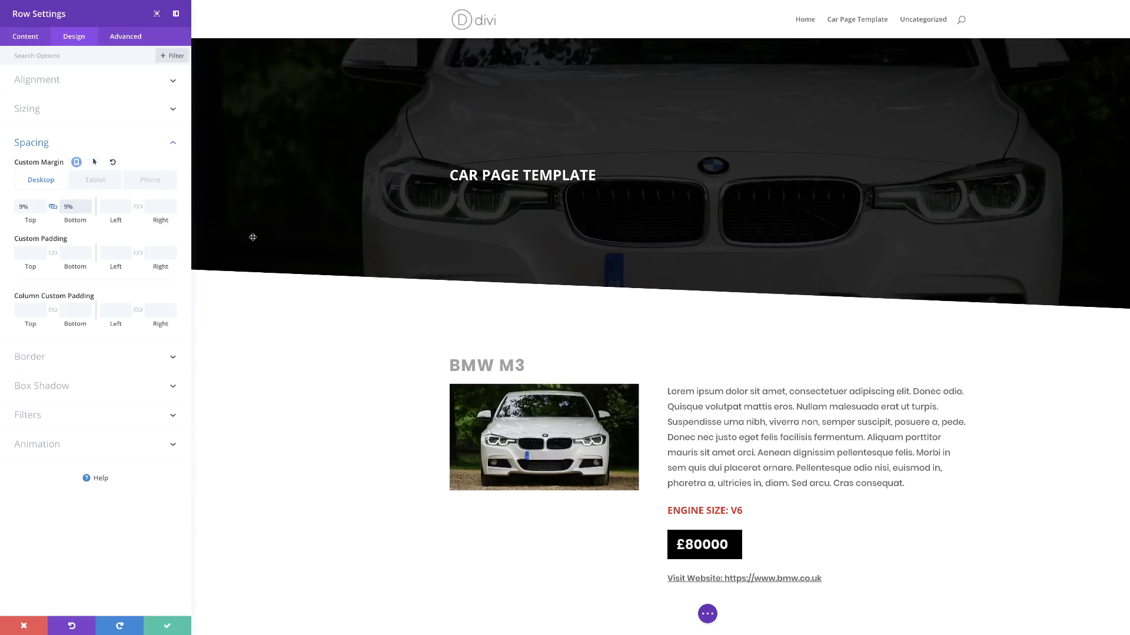
# Save the header title row's spacing settings and check the page layout.
pyautogui.click(168, 627)
pyautogui.scroll(-3, 254, 379)
pyautogui.scroll(3, 254, 380)
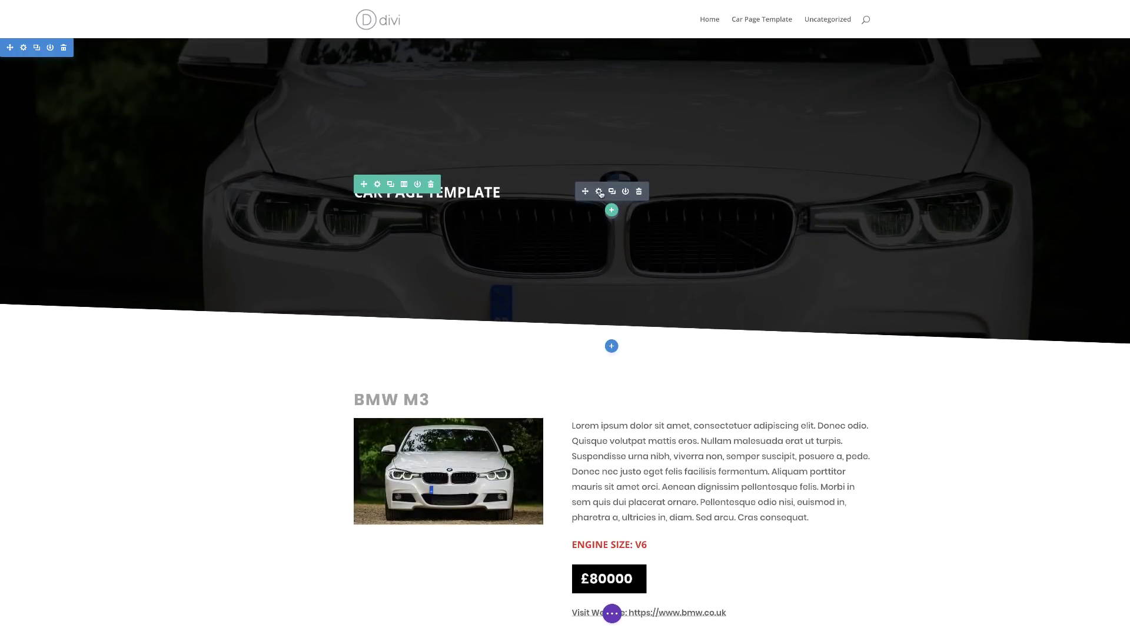
# Increase the text size of the Car Page Template header title to 40px.
pyautogui.click(599, 191)
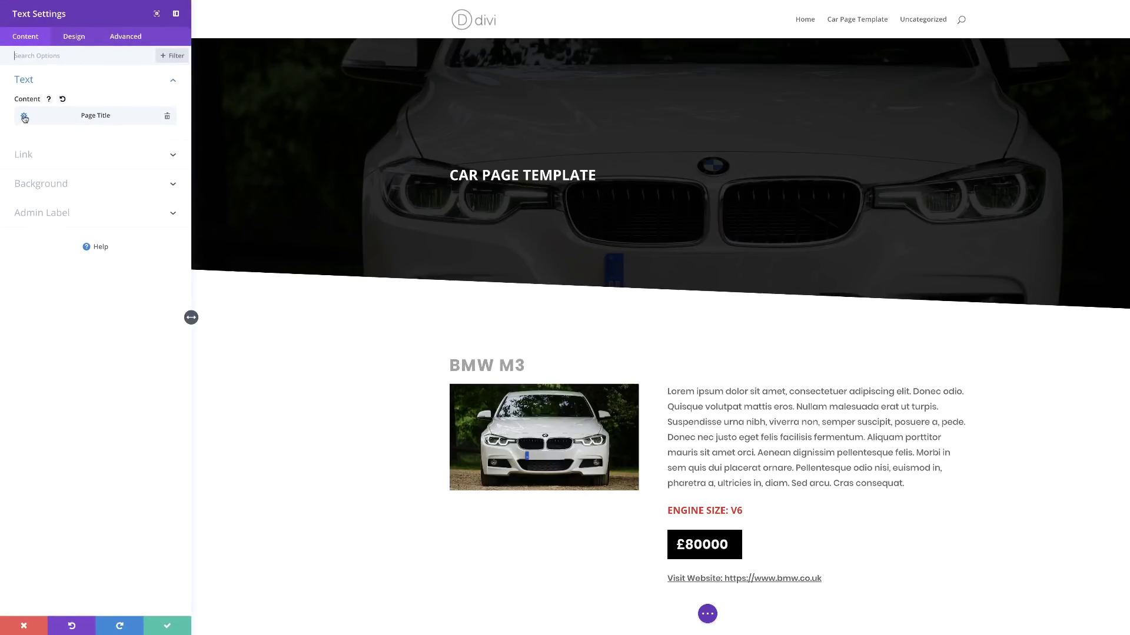
pyautogui.click(77, 38)
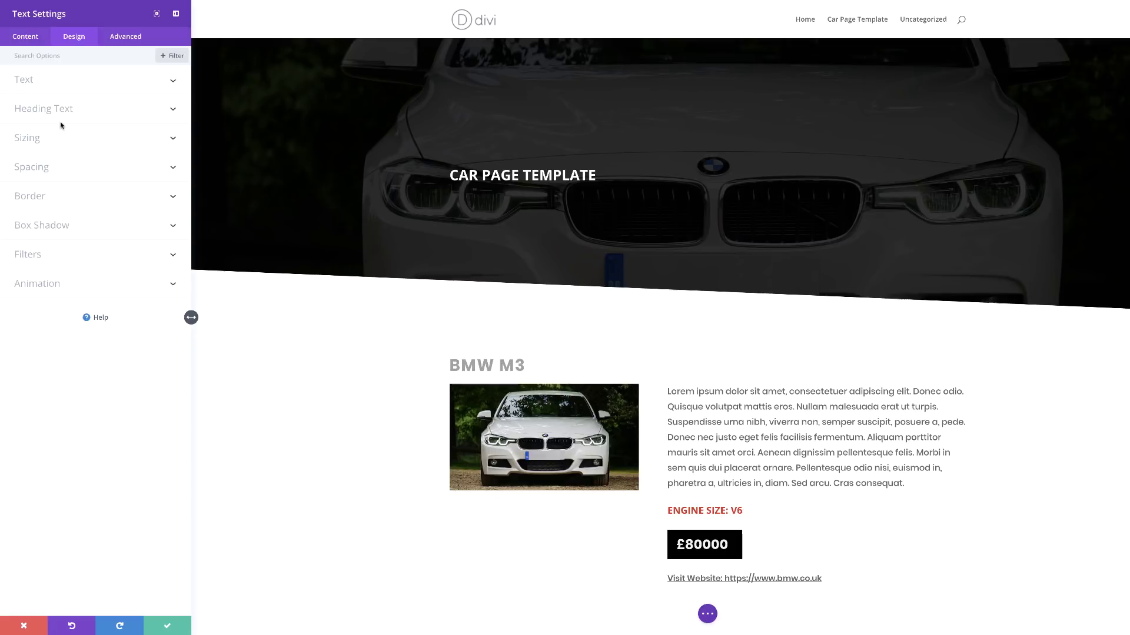
pyautogui.click(70, 80)
pyautogui.moveTo(45, 308); pyautogui.dragTo(55, 308)
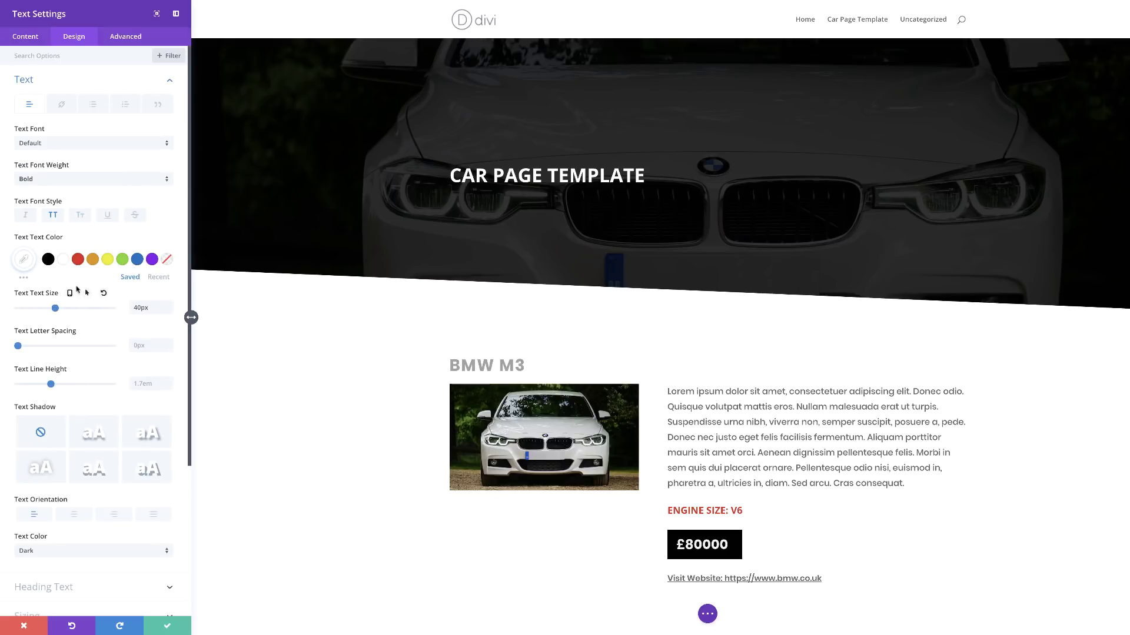
# Give the header title responsive text sizes with 31px on tablet, check phone and desktop, and save the module.
pyautogui.click(67, 294)
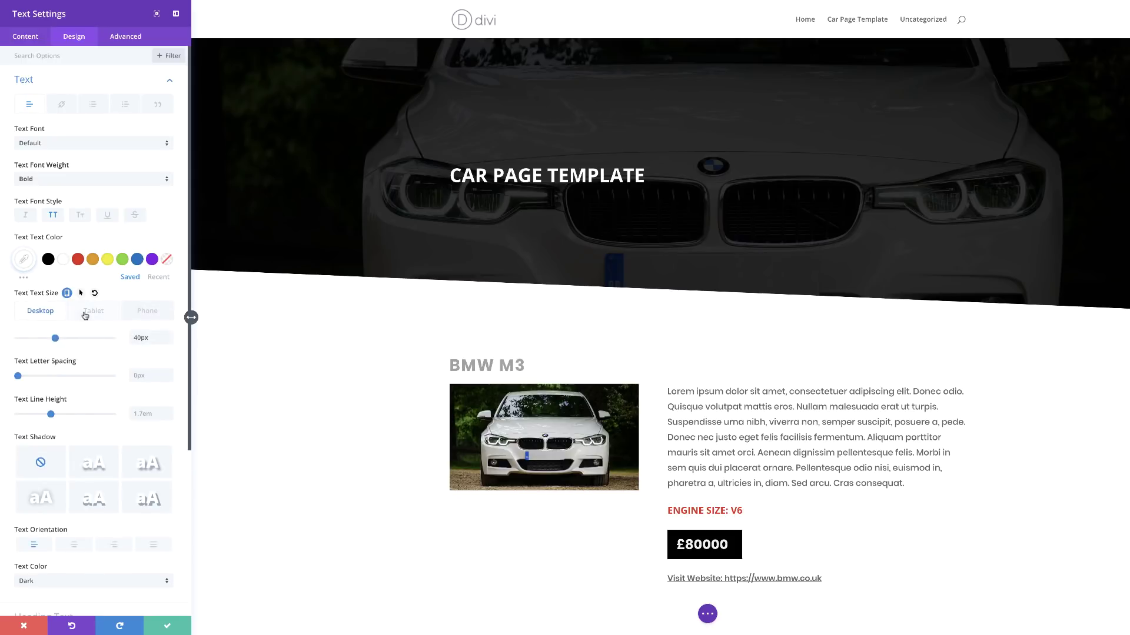
pyautogui.click(89, 314)
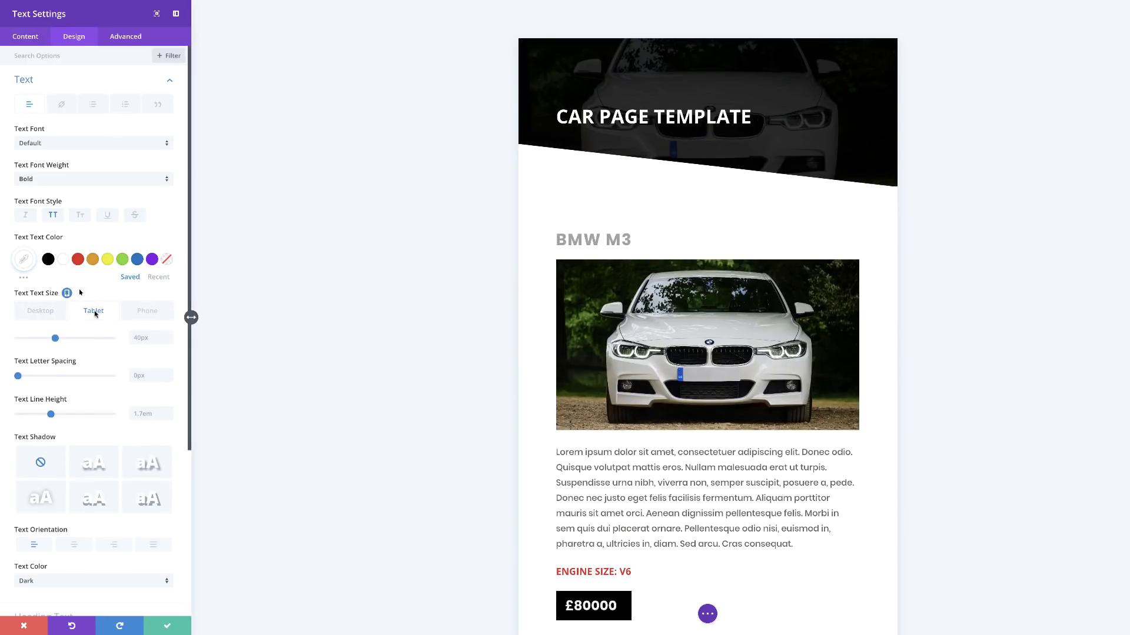
pyautogui.moveTo(56, 340); pyautogui.dragTo(47, 343)
pyautogui.click(133, 313)
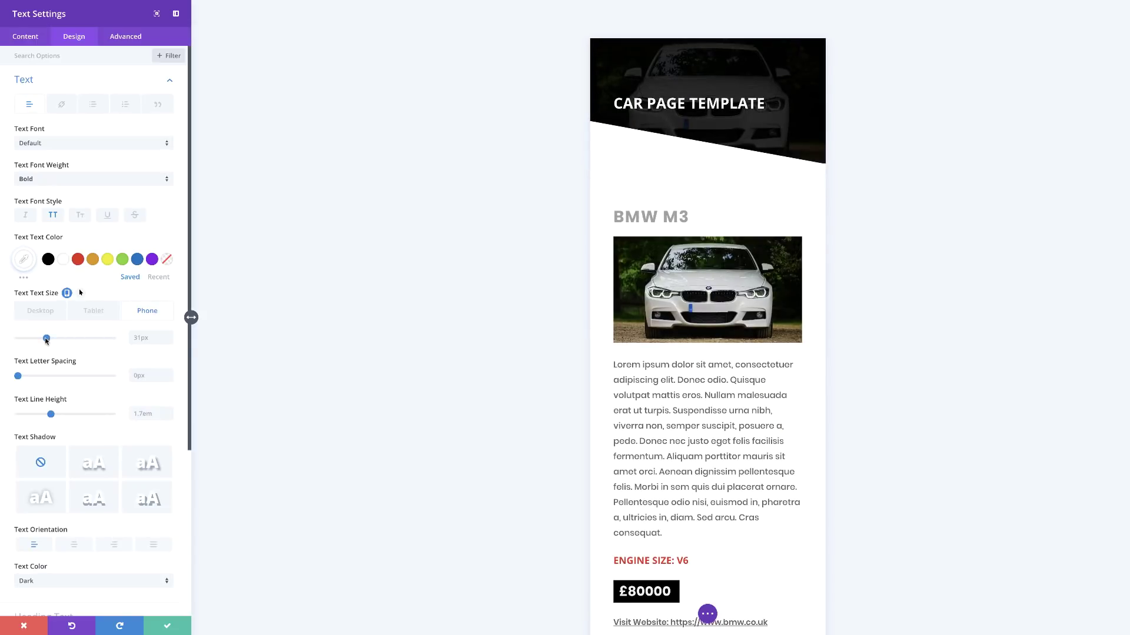
pyautogui.click(40, 311)
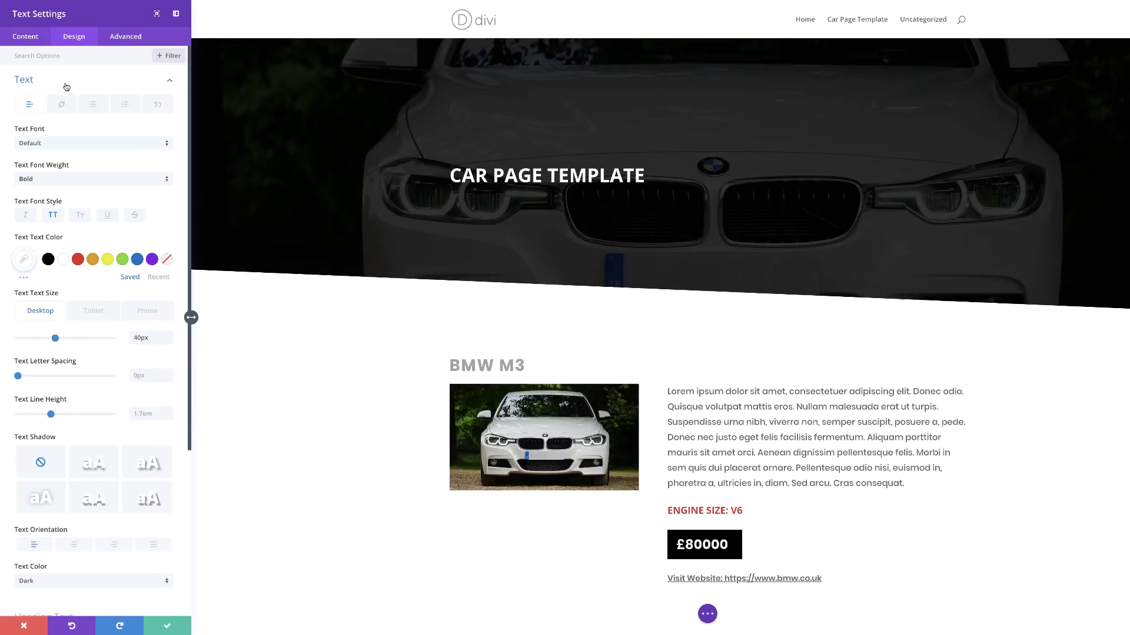
pyautogui.click(169, 626)
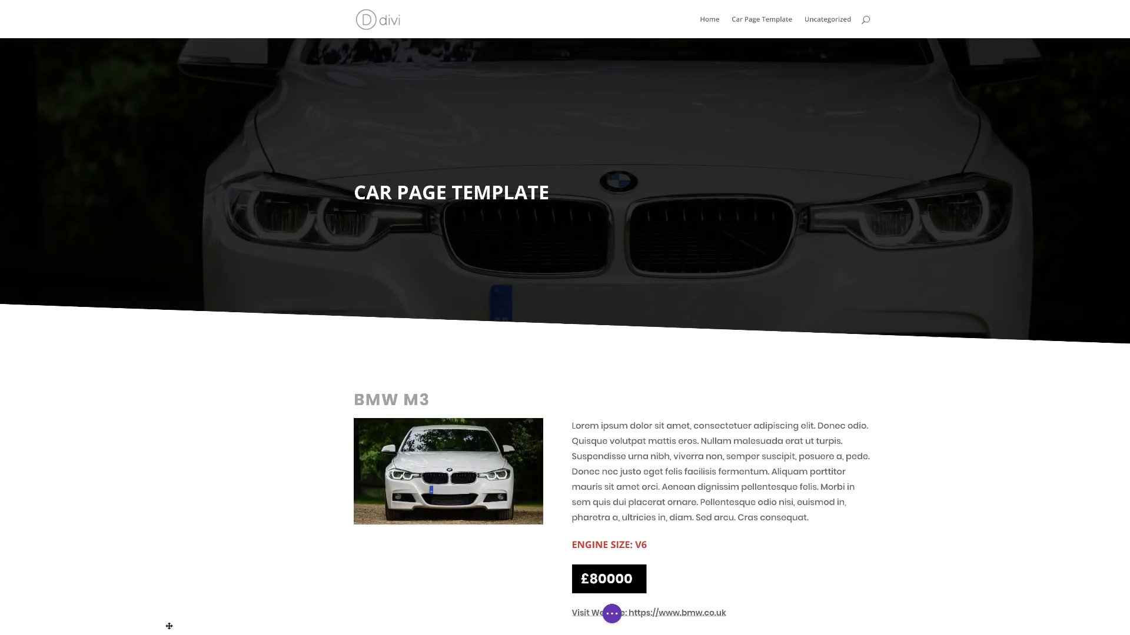
# Save the whole page to the Divi Library under the layout name New Car Template, and save the page.
pyautogui.scroll(-3, 275, 426)
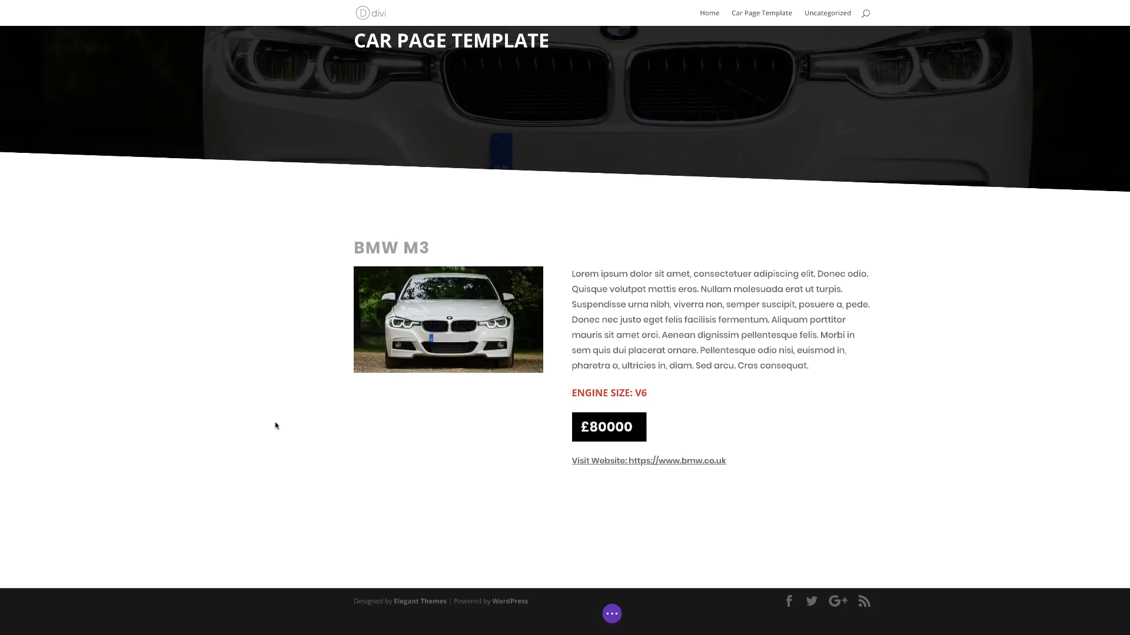
pyautogui.scroll(3, 286, 424)
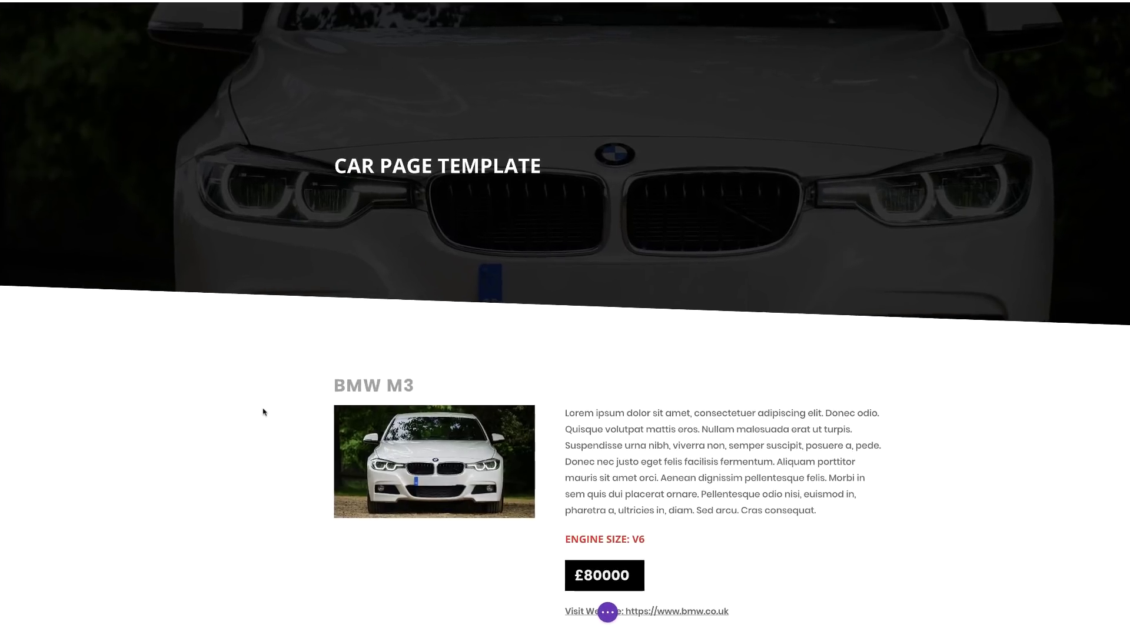
pyautogui.scroll(-3, 287, 425)
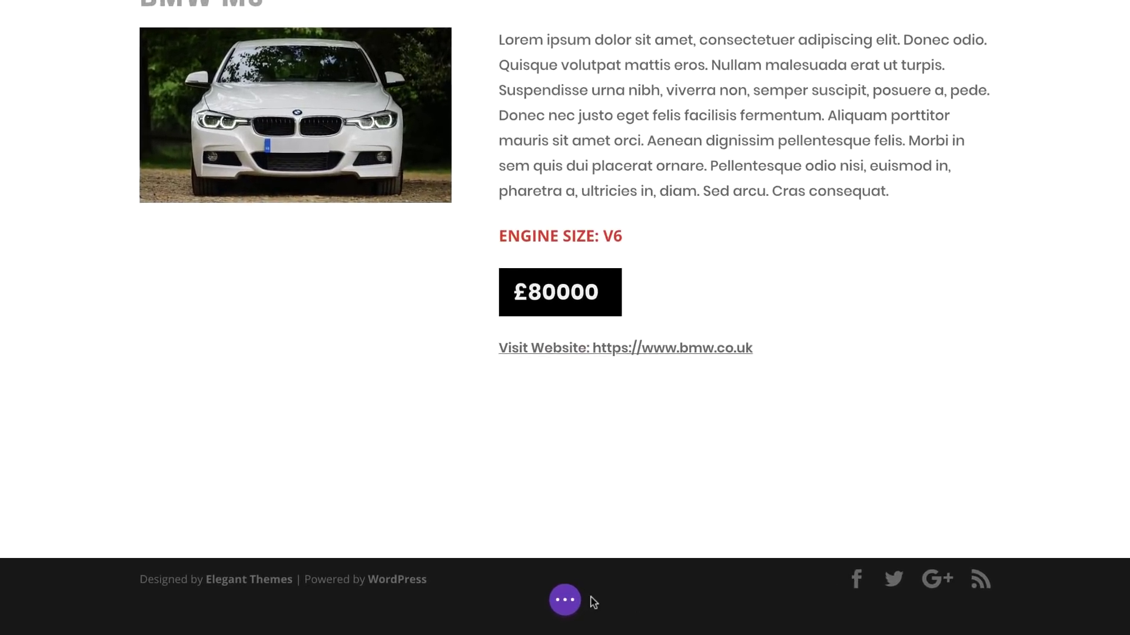
pyautogui.click(566, 600)
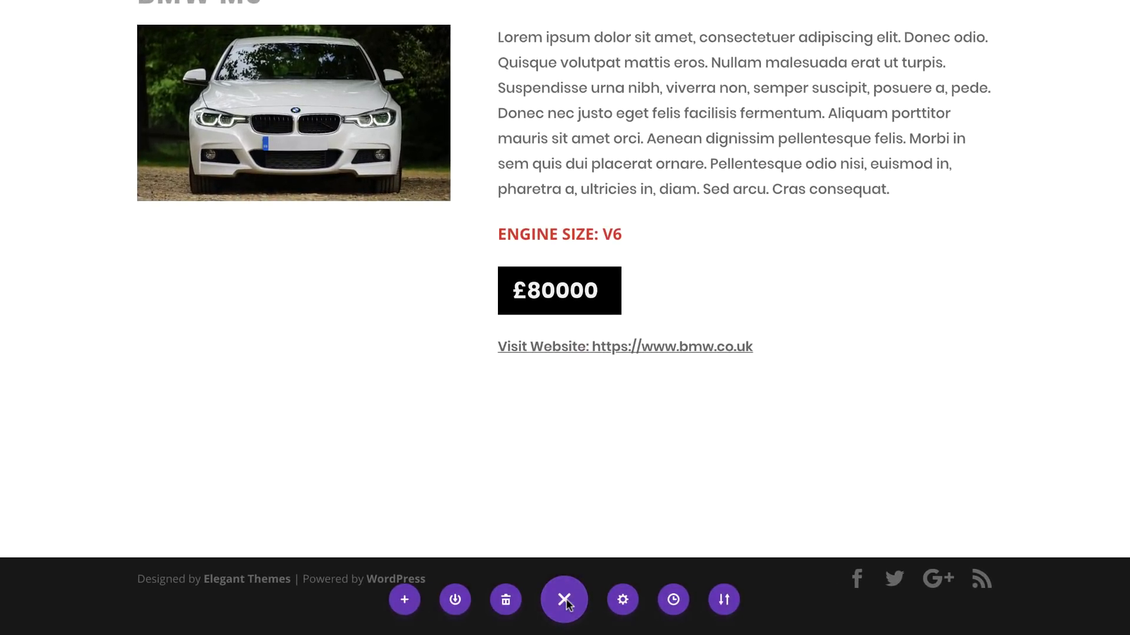
pyautogui.click(456, 600)
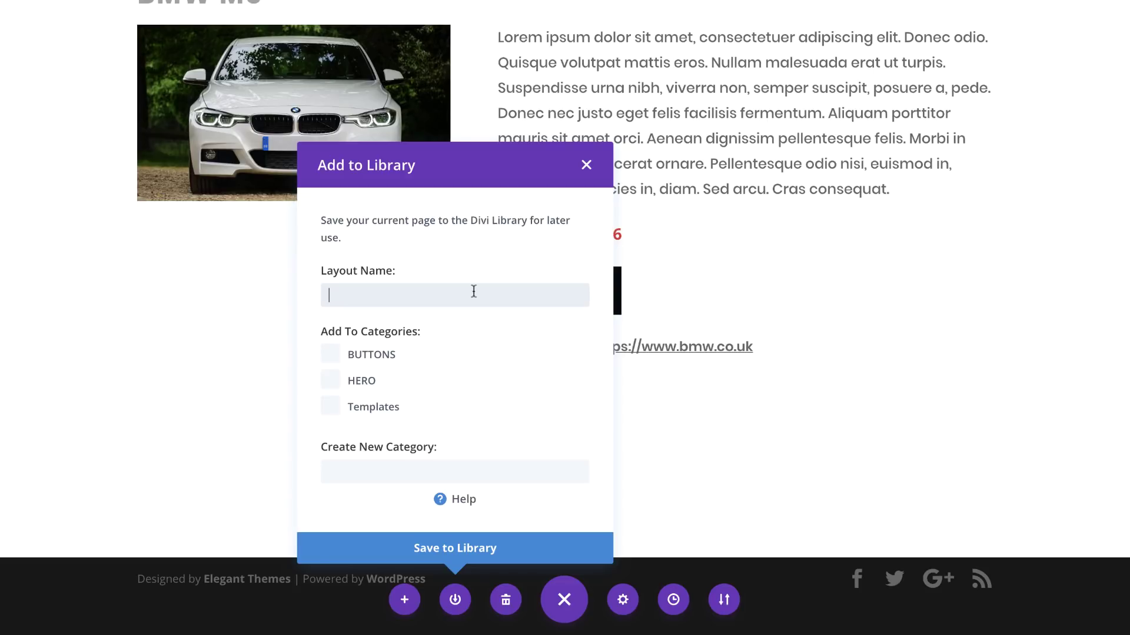
pyautogui.write('New Car Template')
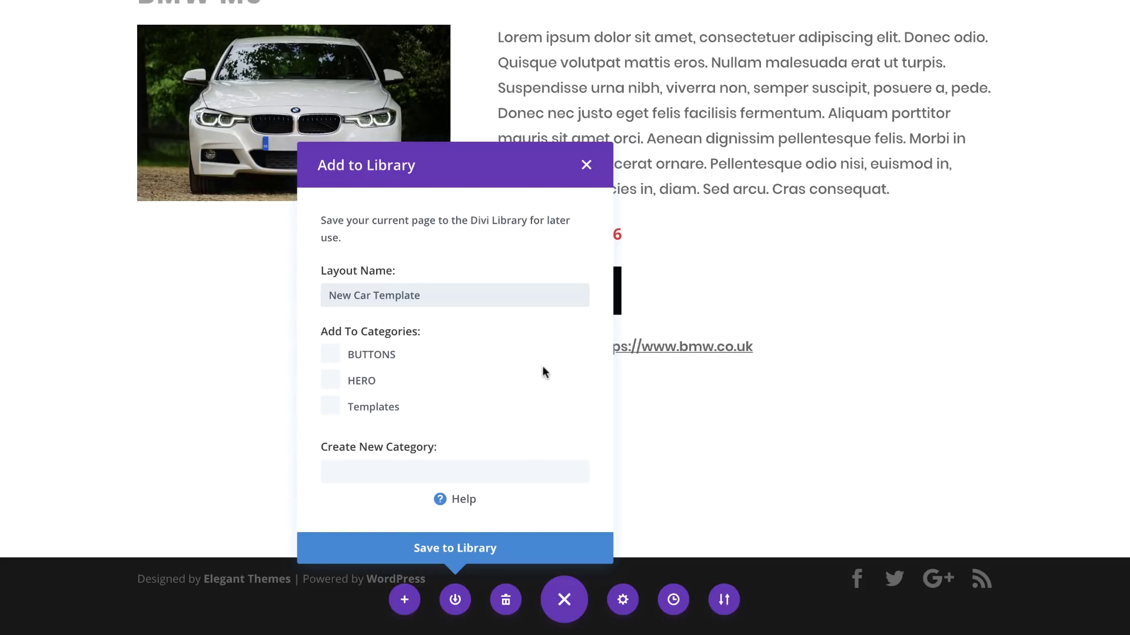
pyautogui.click(481, 550)
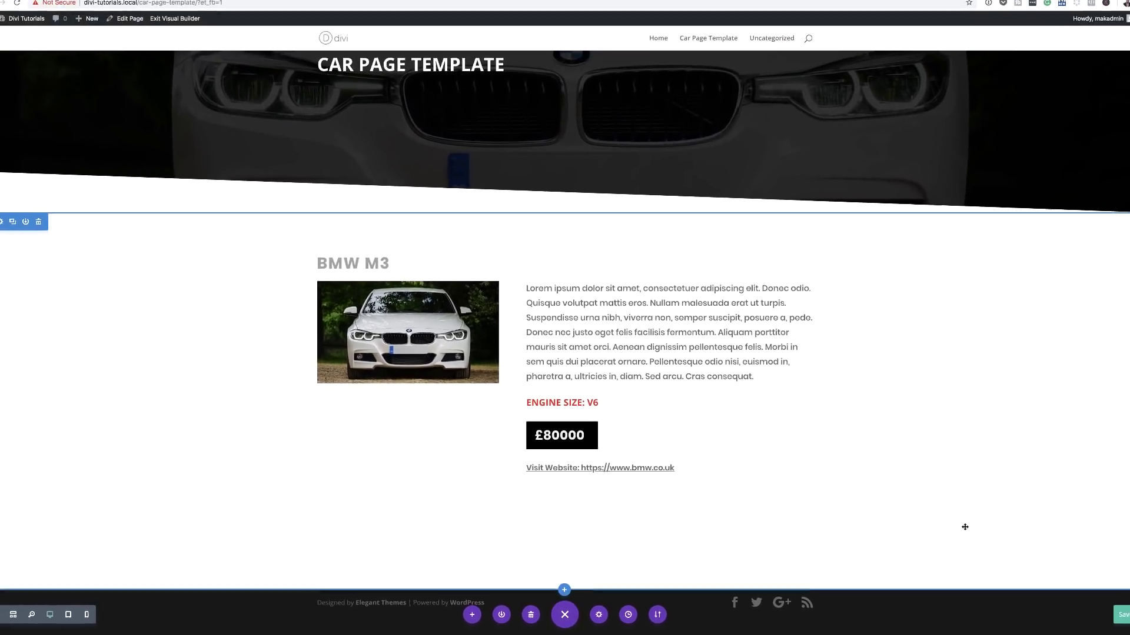
pyautogui.click(1123, 615)
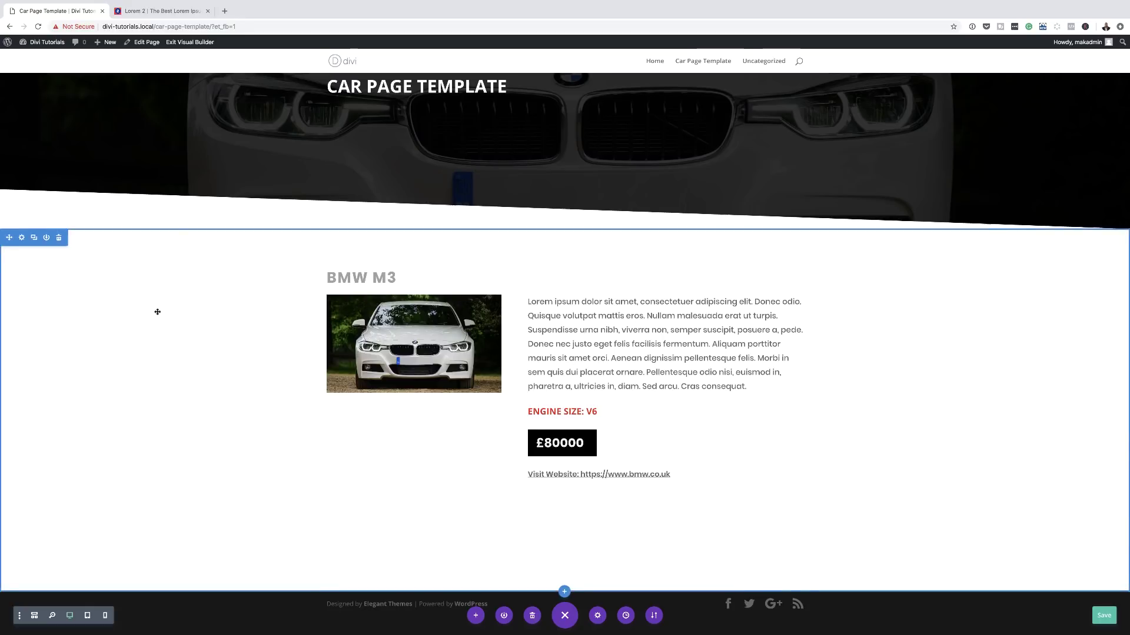
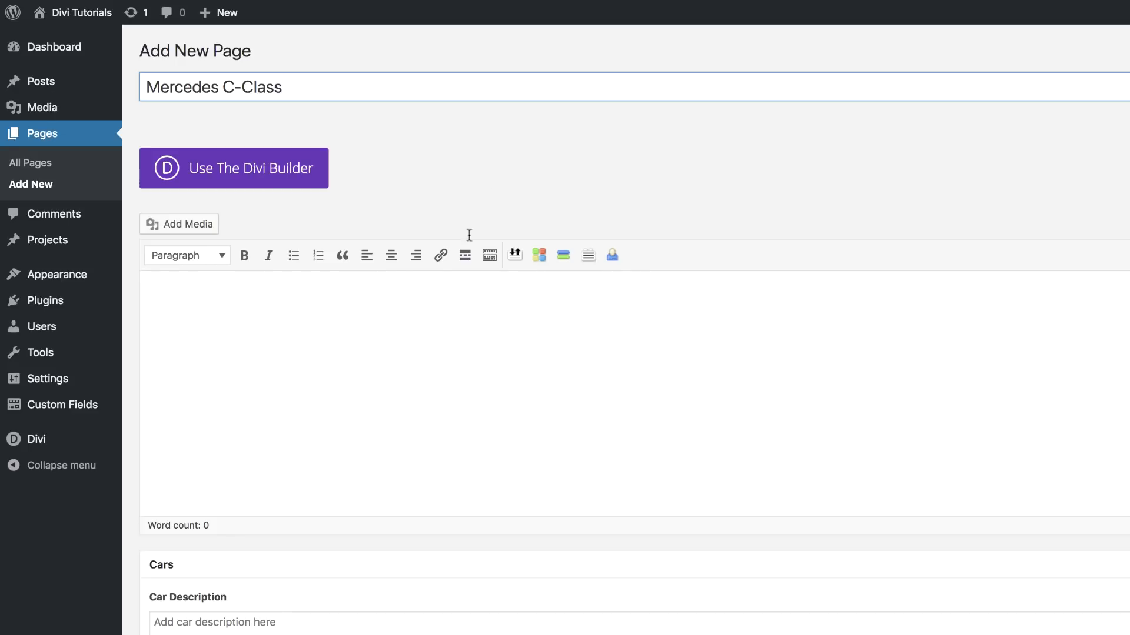
pyautogui.scroll(-2, 442, 597)
pyautogui.scroll(-10, 275, 562)
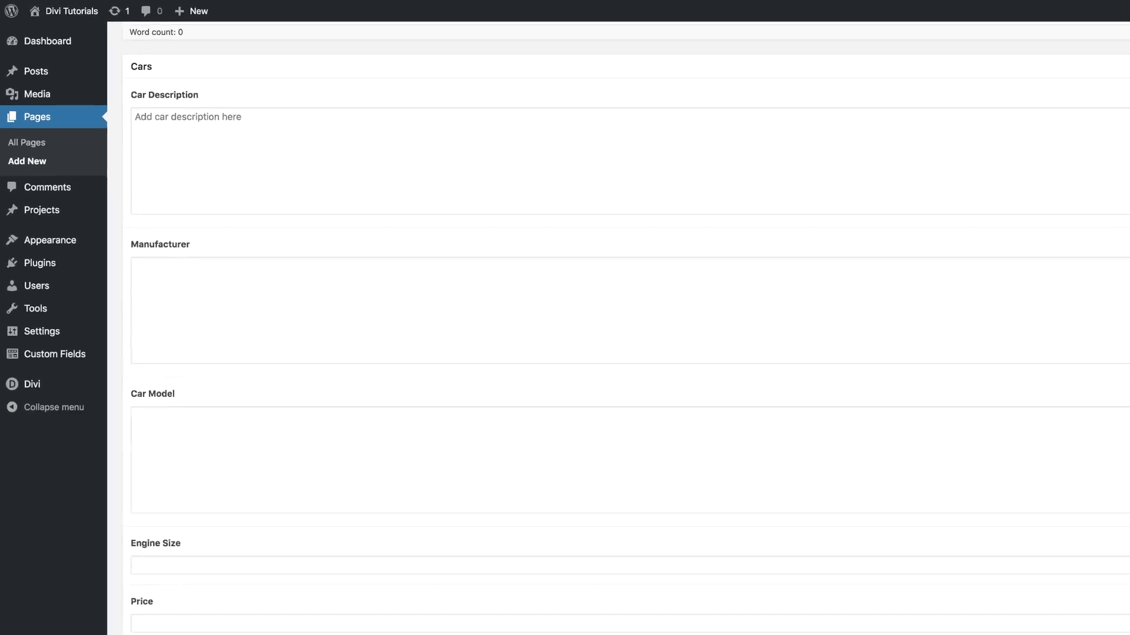
pyautogui.click(120, 474)
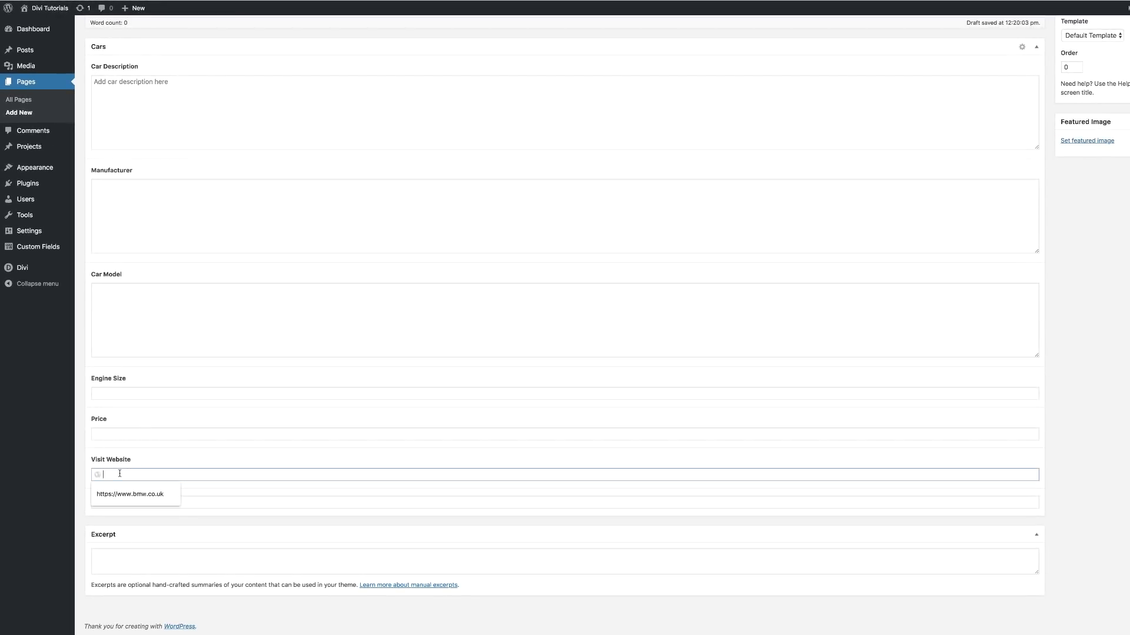
pyautogui.write('https://www.mercedes-benz.co.uk/')
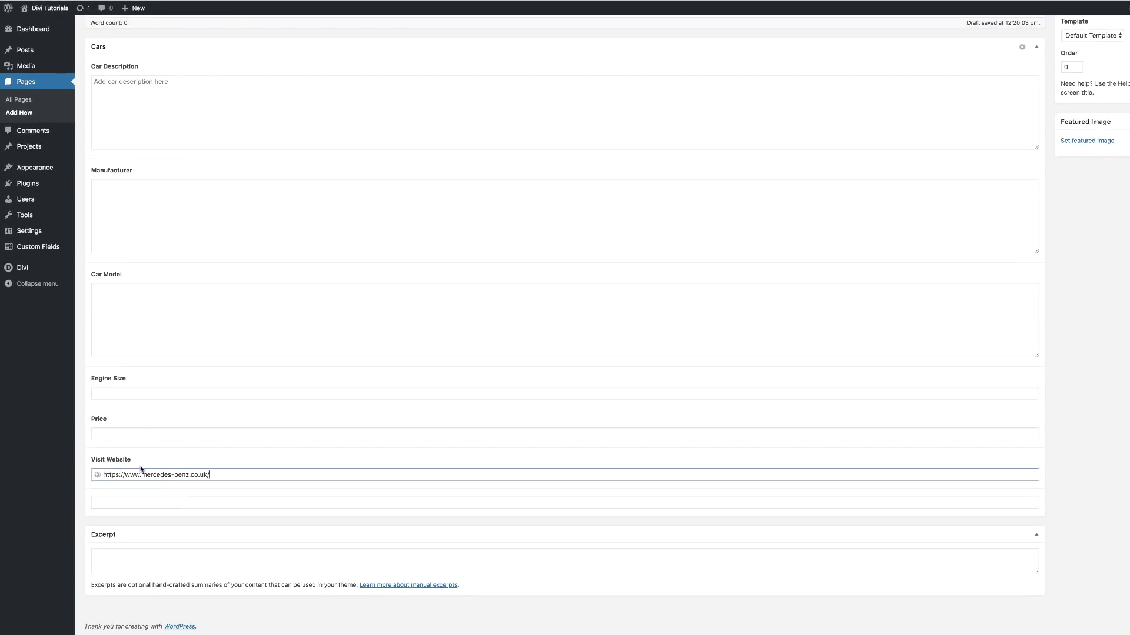
pyautogui.click(128, 436)
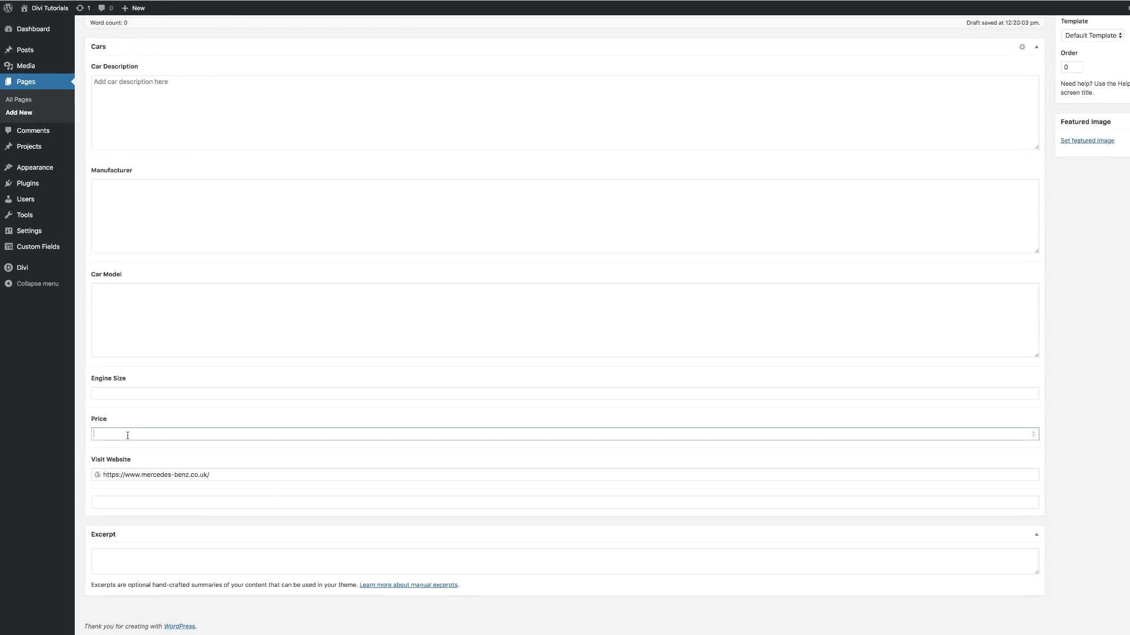
pyautogui.write('120000')
pyautogui.click(141, 391)
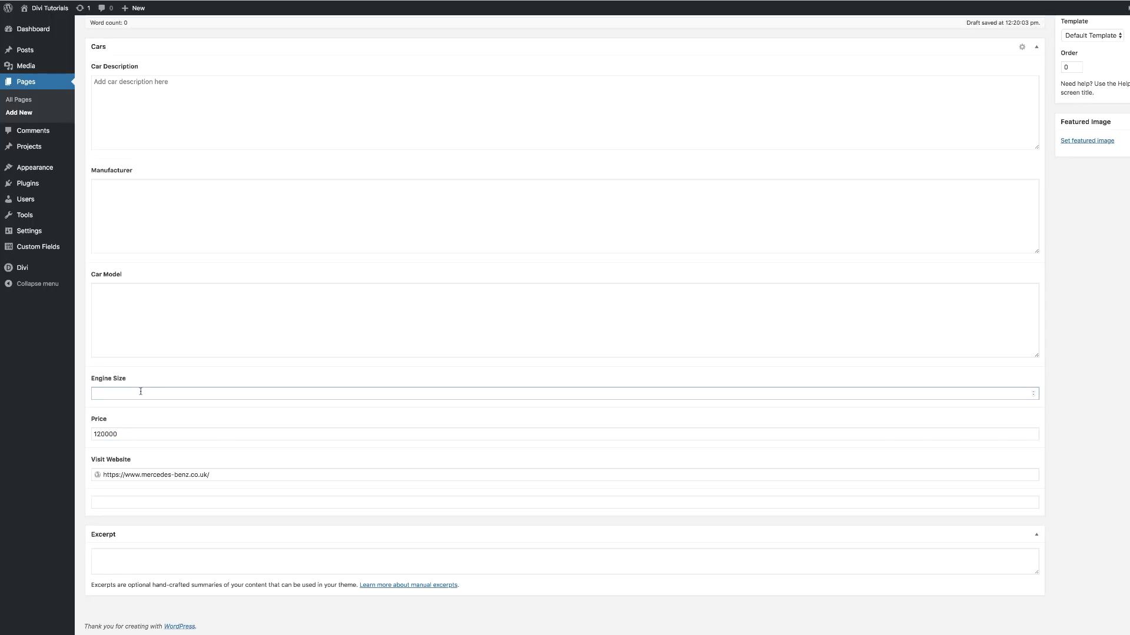
# Copy the page title Mercedes C-Class into Car Model and enter Mercedes as the Manufacturer.
pyautogui.click(144, 298)
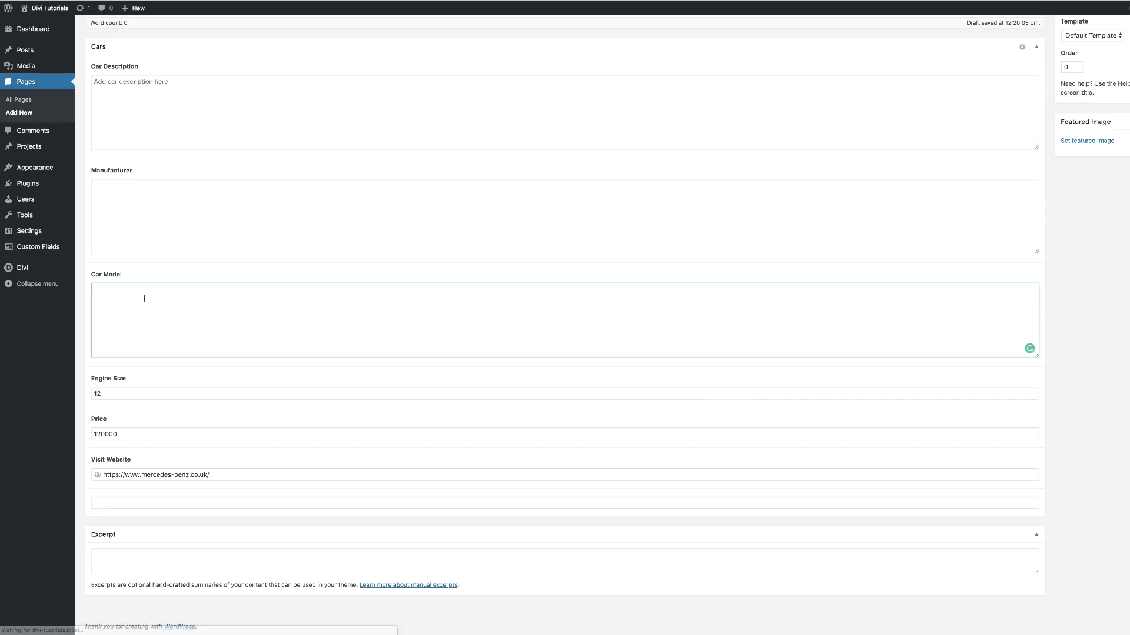
pyautogui.scroll(5, 147, 294)
pyautogui.tripleClick(177, 52)
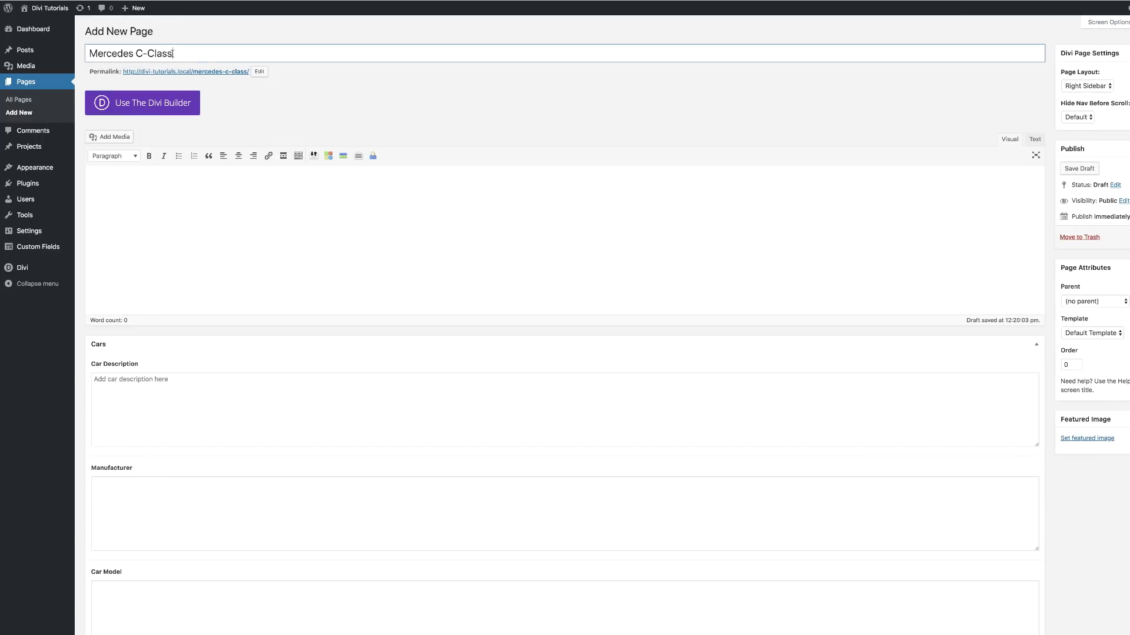
pyautogui.hotkey('ctrl', 'c')
pyautogui.scroll(-5, 165, 294)
pyautogui.click(147, 612)
pyautogui.hotkey('ctrl', 'v')
pyautogui.click(153, 503)
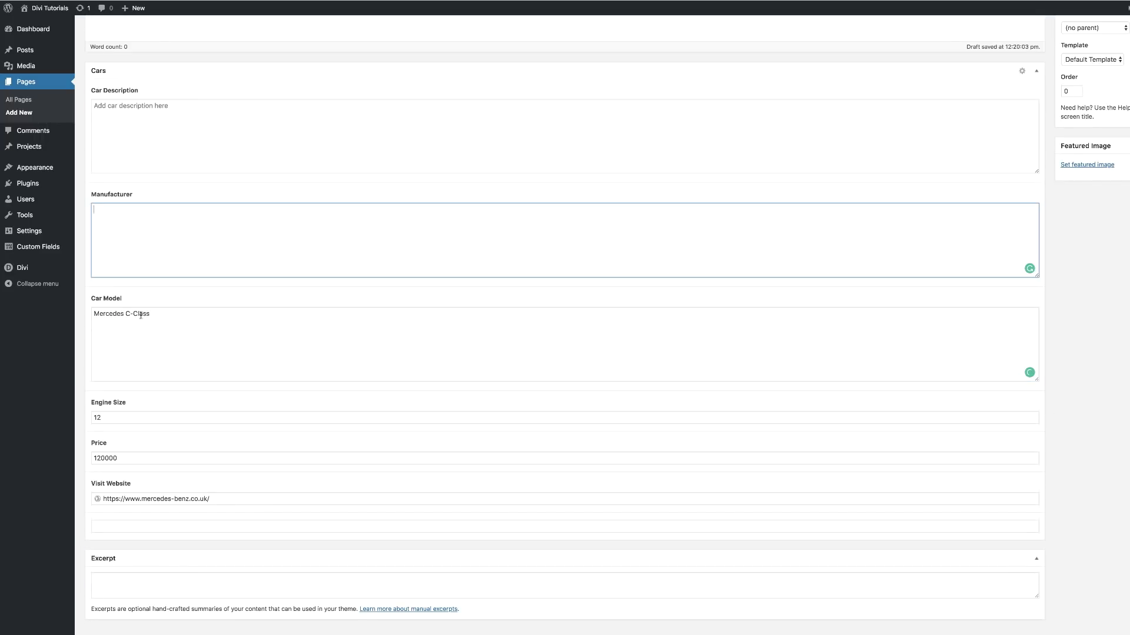
pyautogui.write('Mercedes')
# Fill the Car Description with the last three short paragraphs from the Lorem 2 site, starting at "Morbi in sem quis dui".
pyautogui.scroll(1, 177, 247)
pyautogui.click(150, 156)
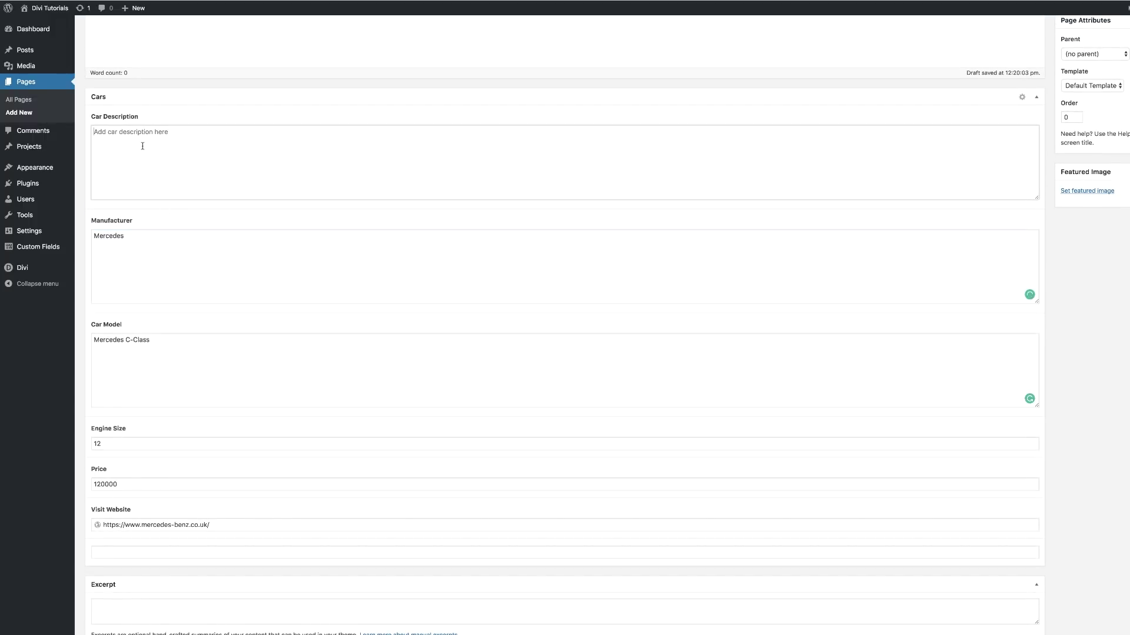
pyautogui.scroll(1, 168, 209)
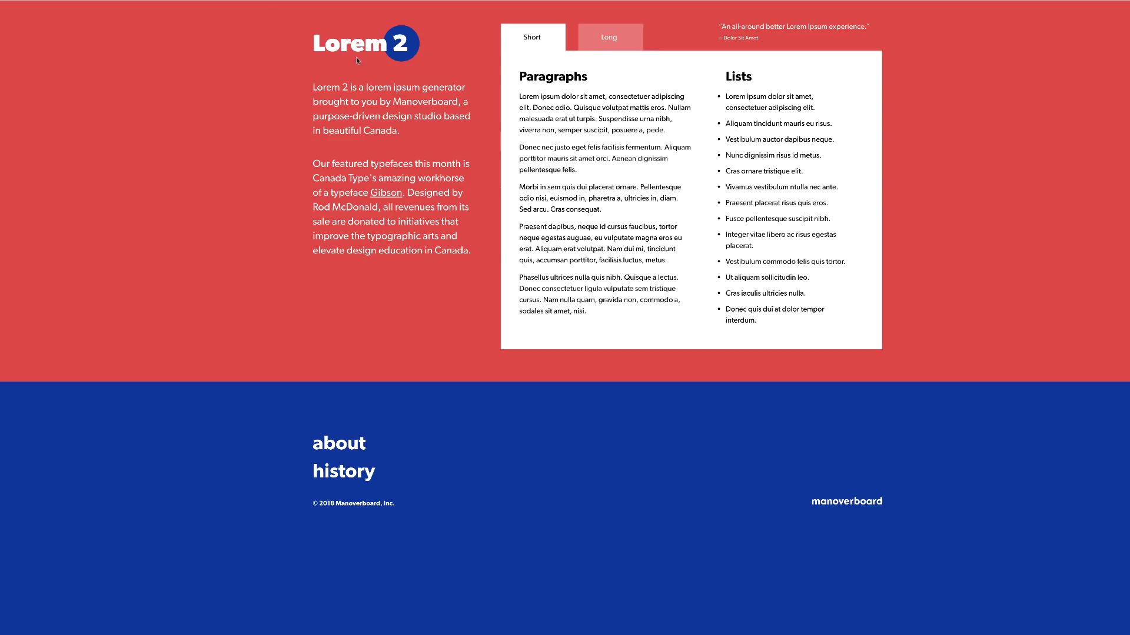
pyautogui.moveTo(518, 225); pyautogui.dragTo(587, 312)
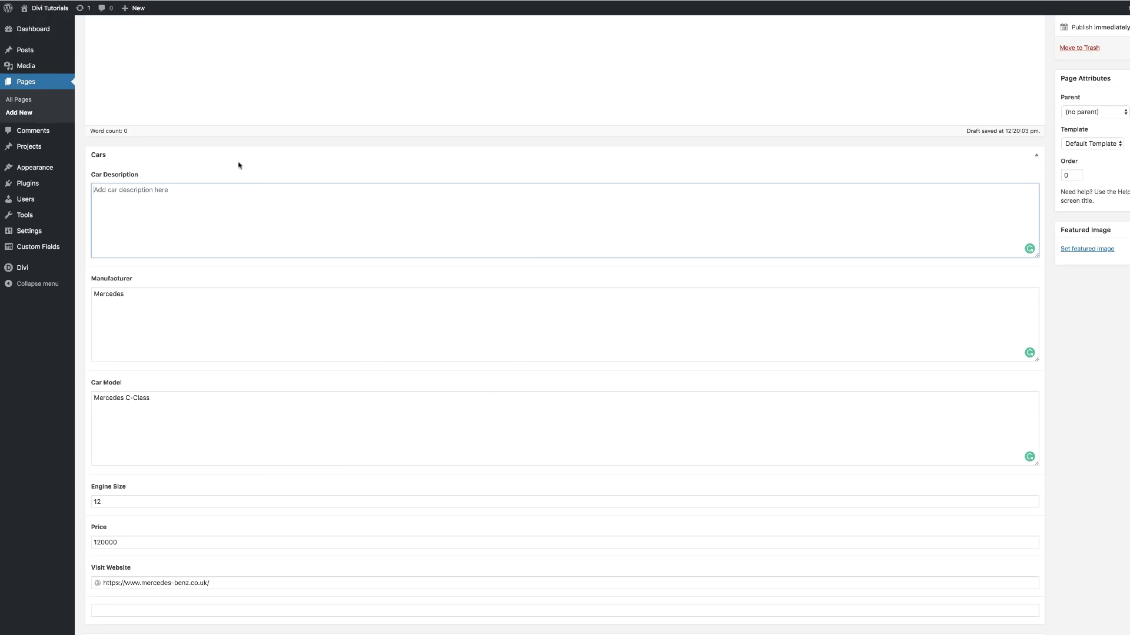
pyautogui.hotkey('ctrl', 'v')
pyautogui.scroll(2, 658, 267)
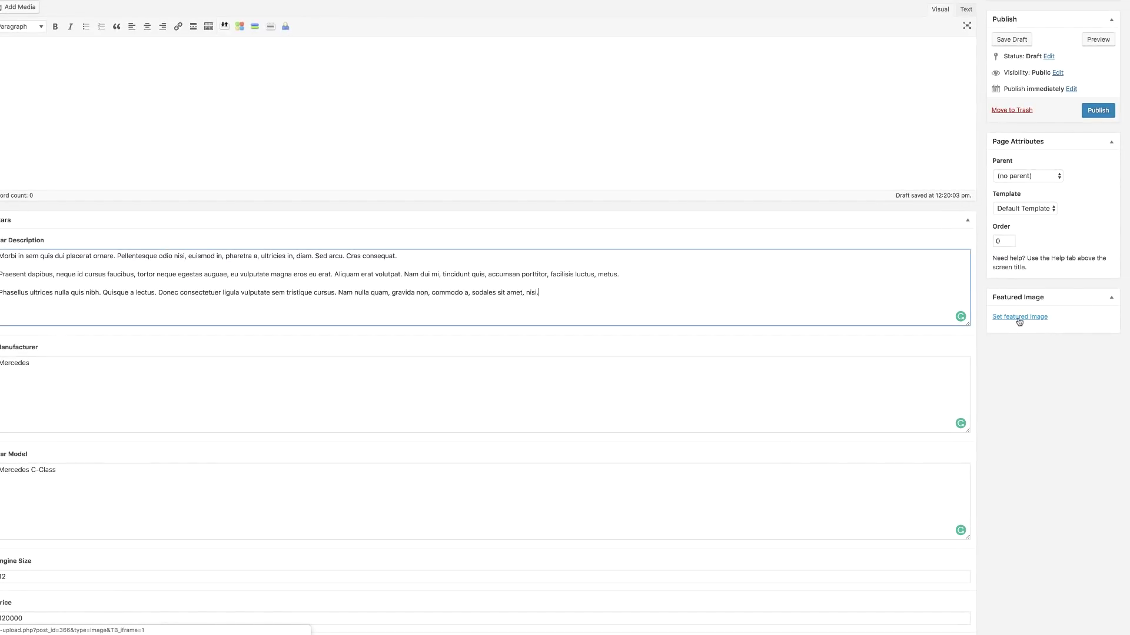
# Set alloy-asphalt-auto-241316-1.jpg, the silver Mercedes photo, as the page's featured image and publish the page.
pyautogui.click(1019, 318)
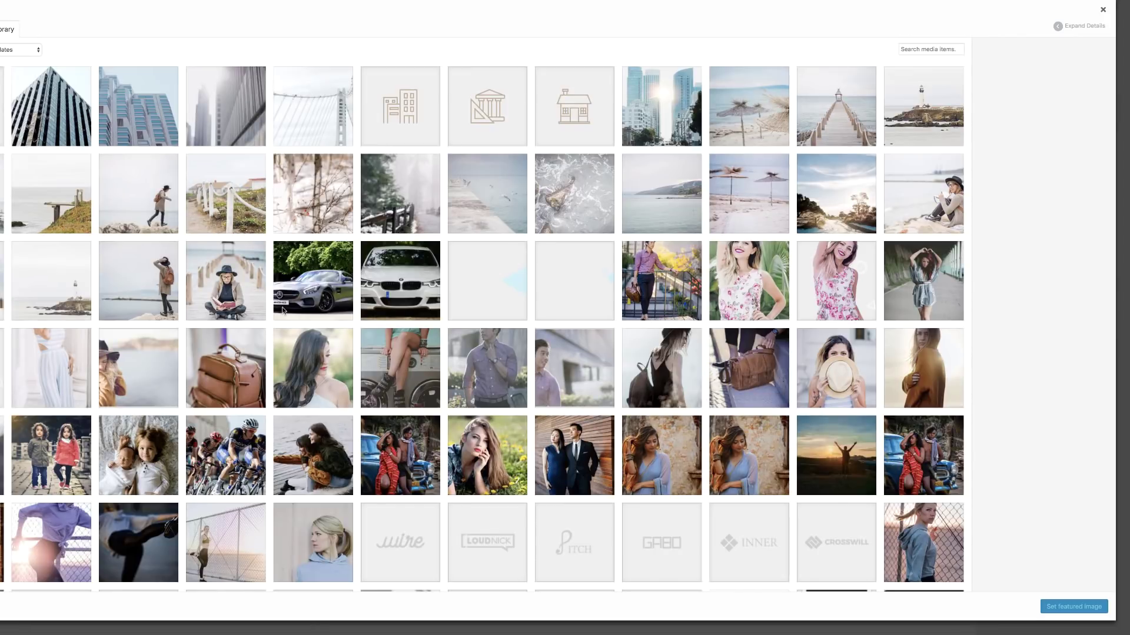
pyautogui.click(313, 295)
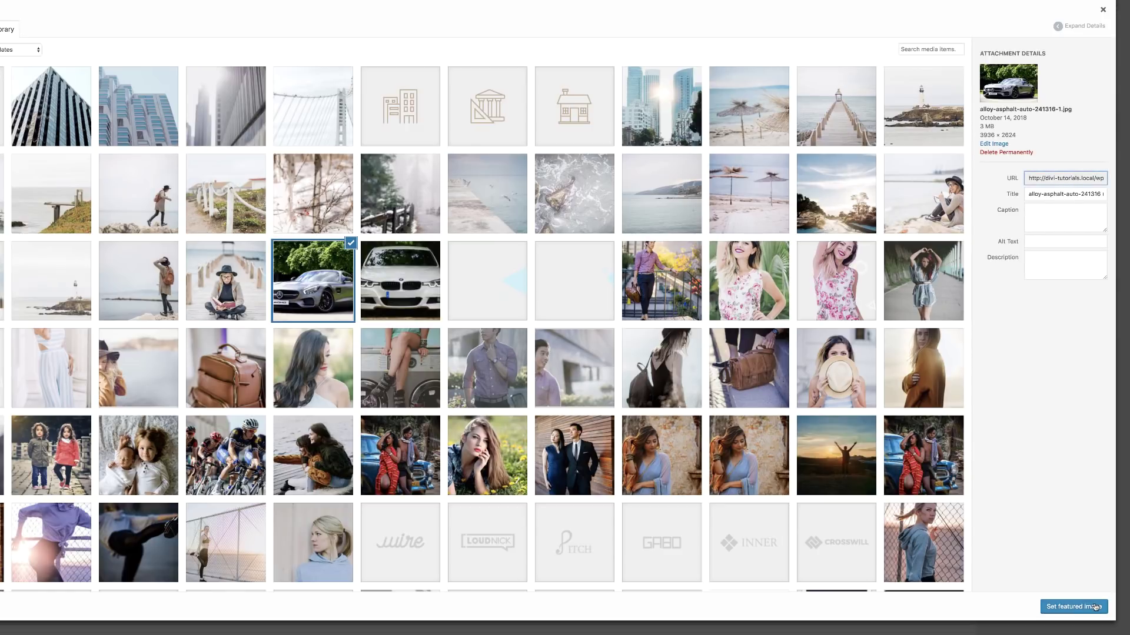
pyautogui.click(1095, 608)
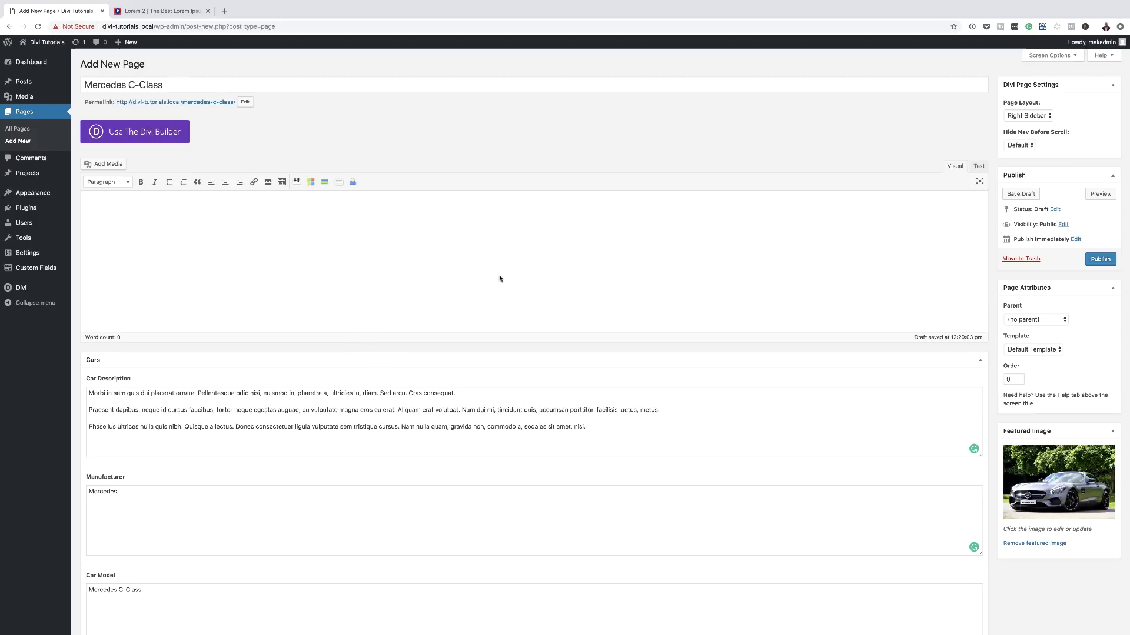
pyautogui.click(1099, 260)
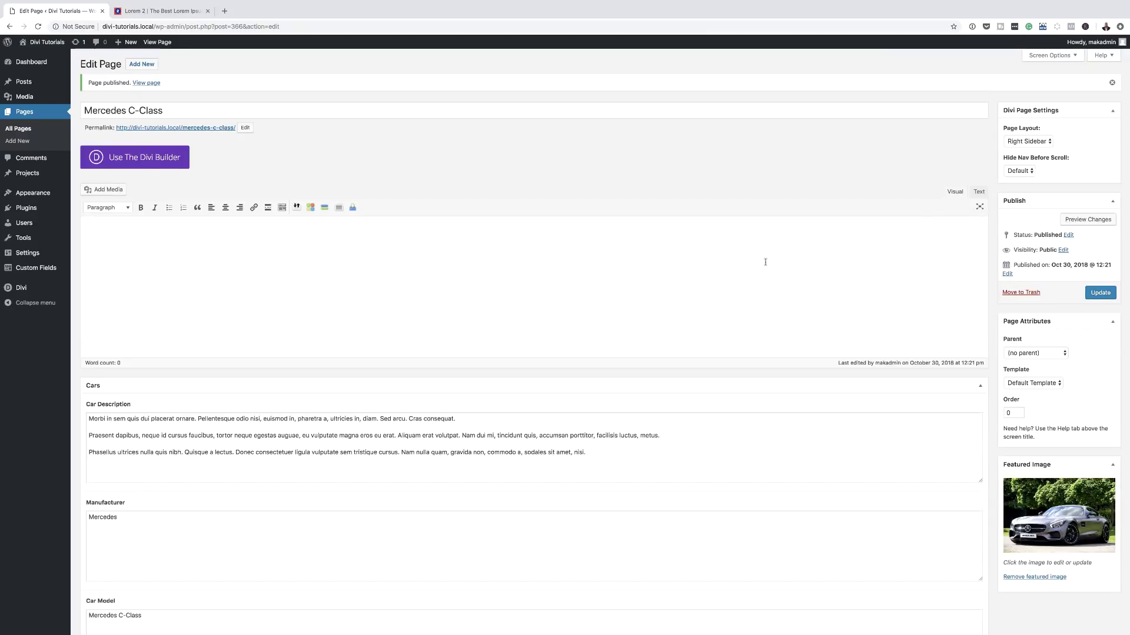
pyautogui.scroll(-6, 324, 509)
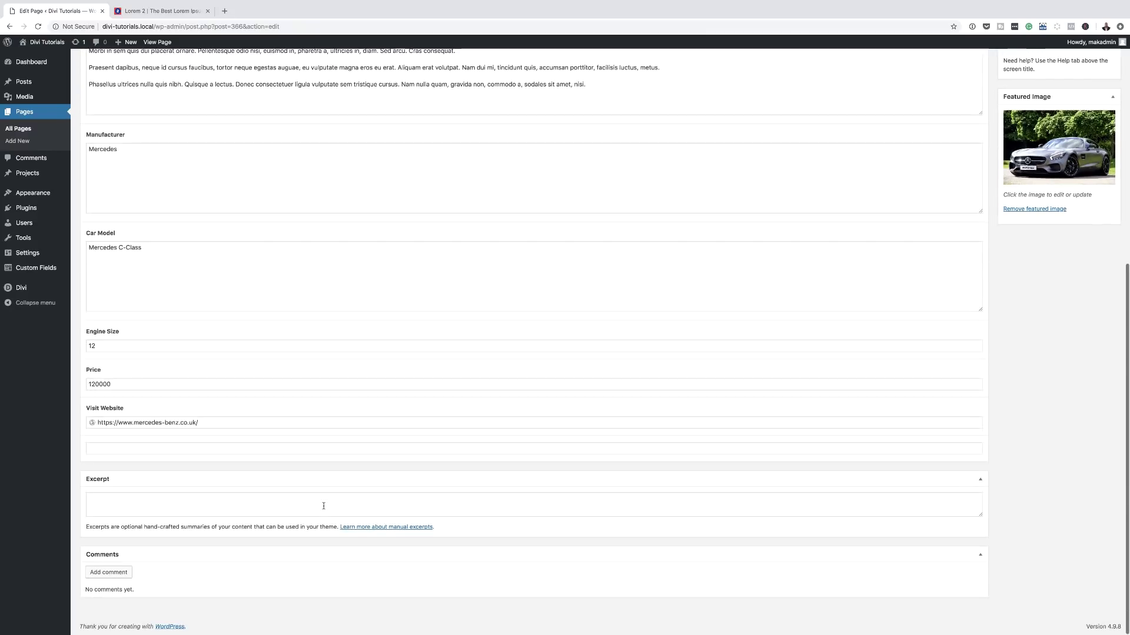
# Open the published Mercedes C-Class page in a new browser tab to check it, and return to its editor.
pyautogui.scroll(6, 324, 509)
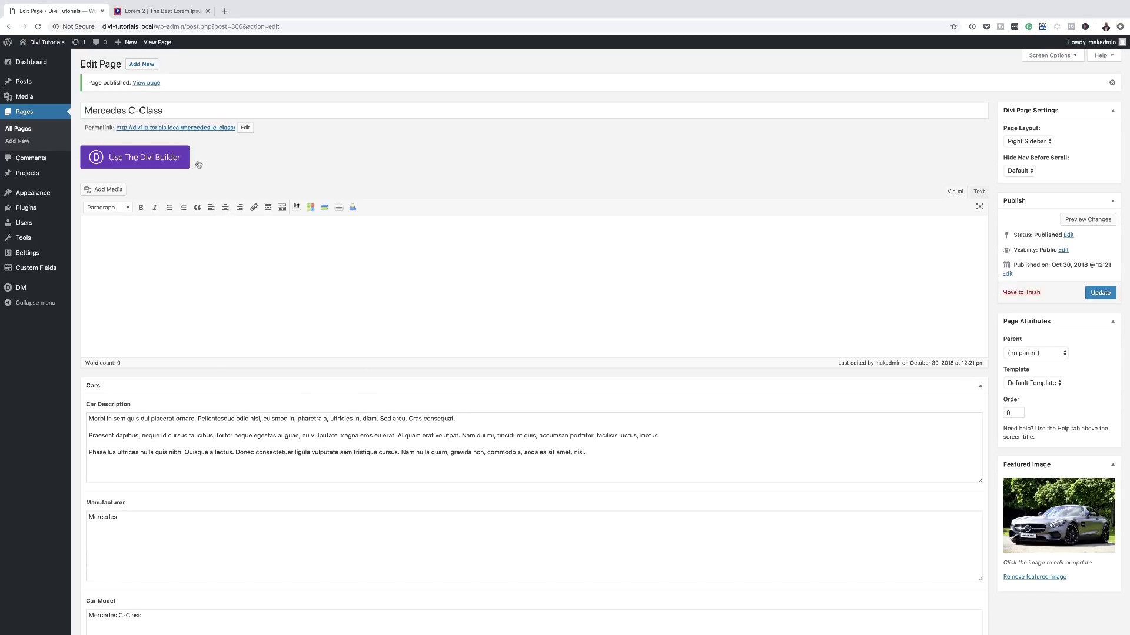
pyautogui.keyDown('super'); pyautogui.click(206, 131); pyautogui.keyUp('super')
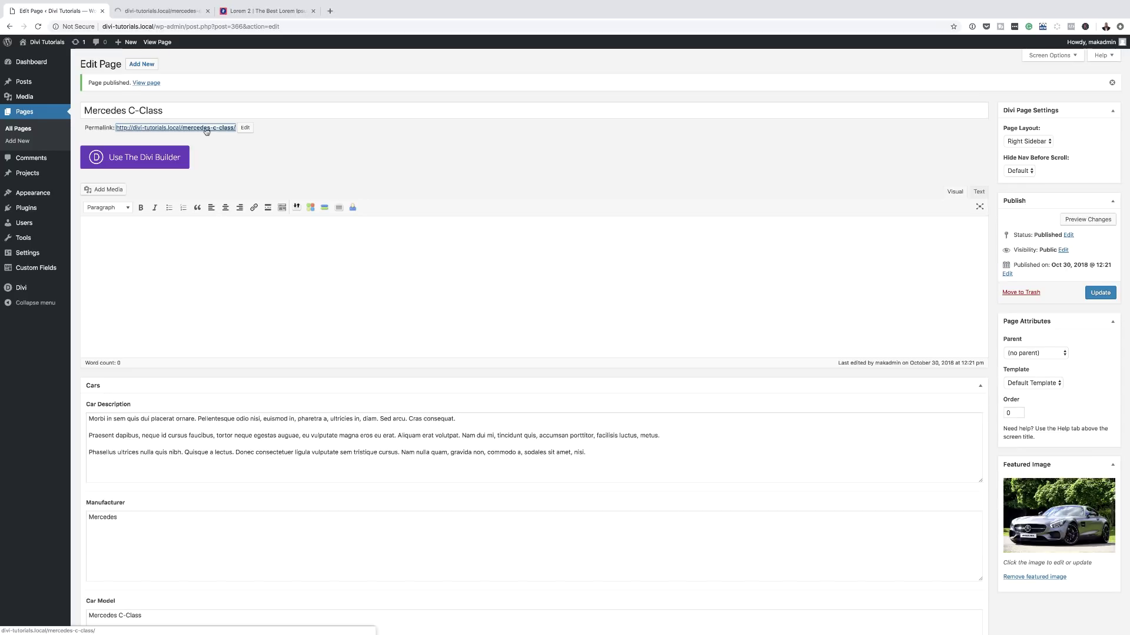
pyautogui.click(176, 12)
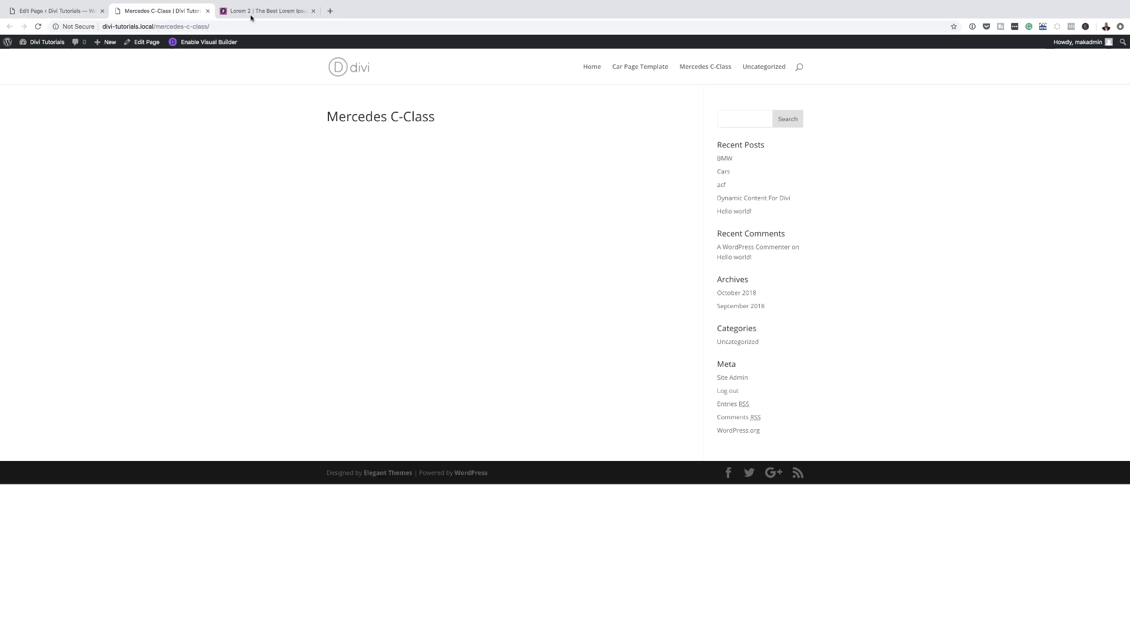
pyautogui.click(56, 12)
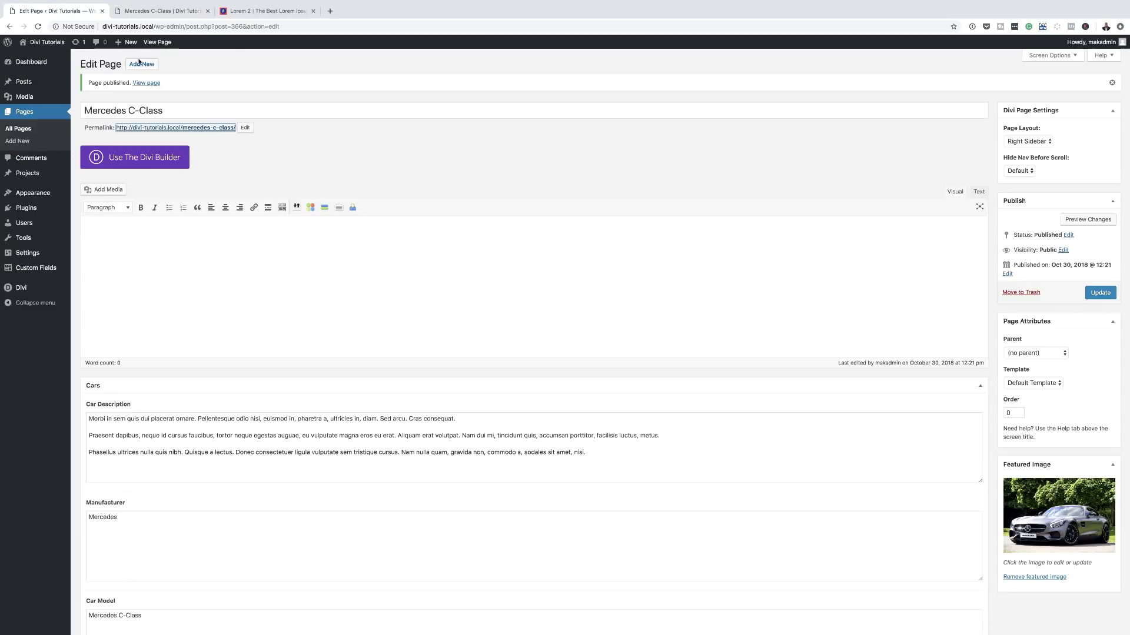
# Switch the Mercedes C-Class page to the Divi visual builder and load the saved layout New Car Template.
pyautogui.click(160, 160)
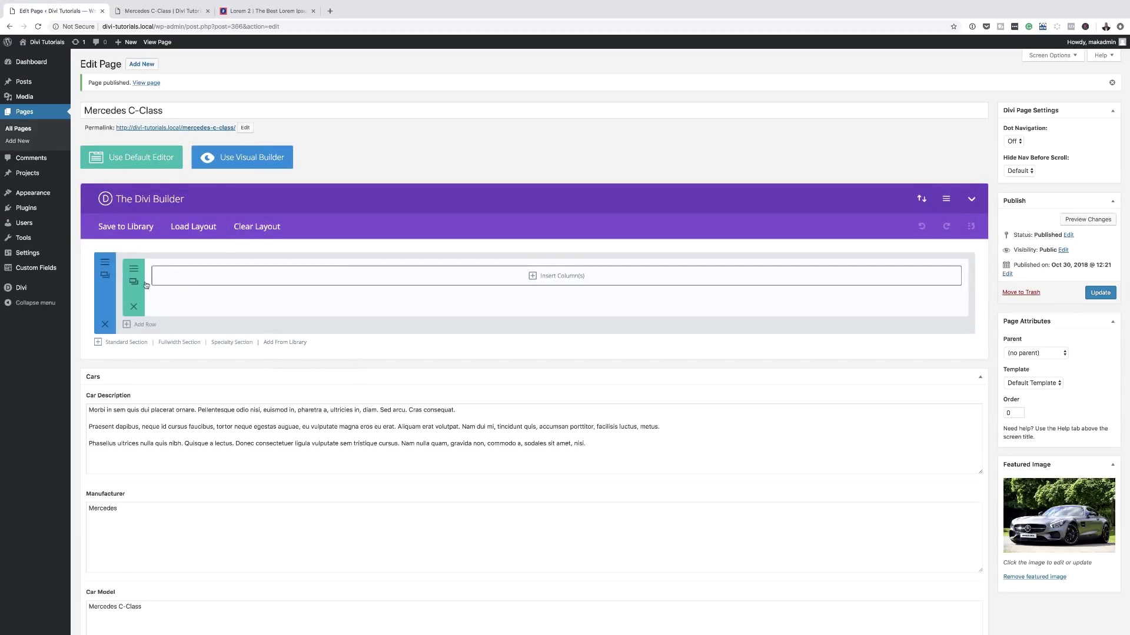
pyautogui.click(268, 158)
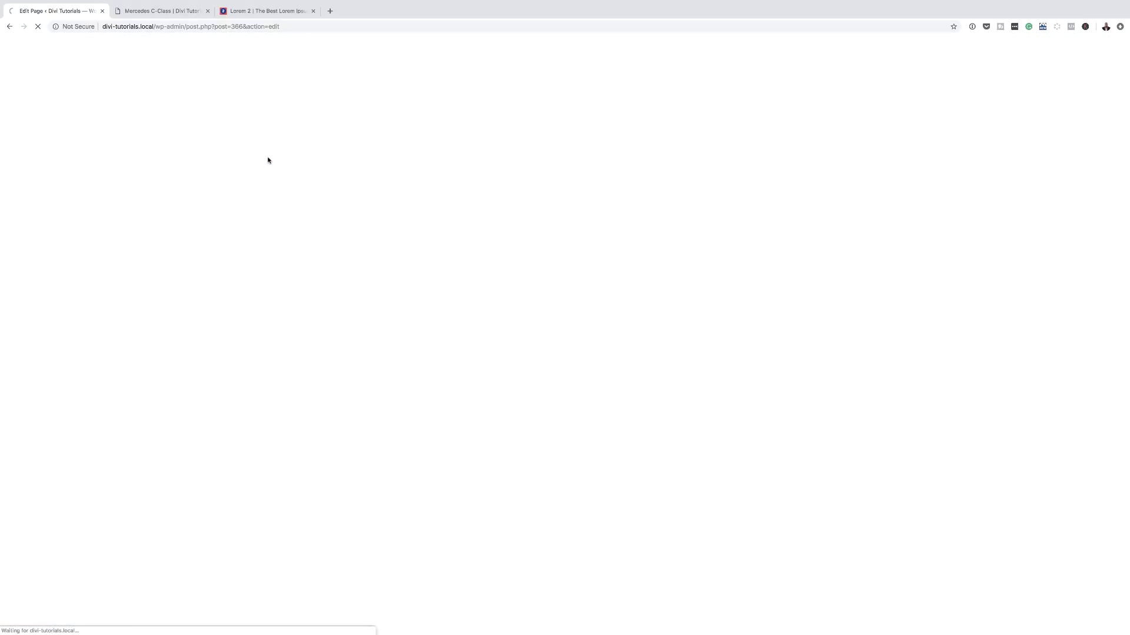
pyautogui.click(595, 350)
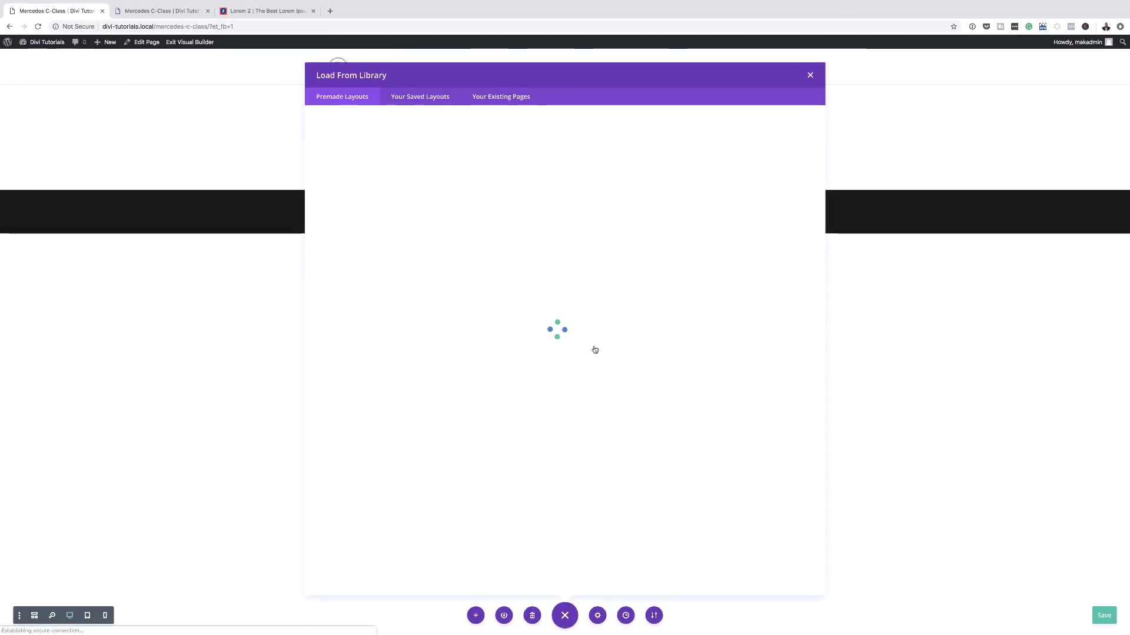
pyautogui.click(433, 97)
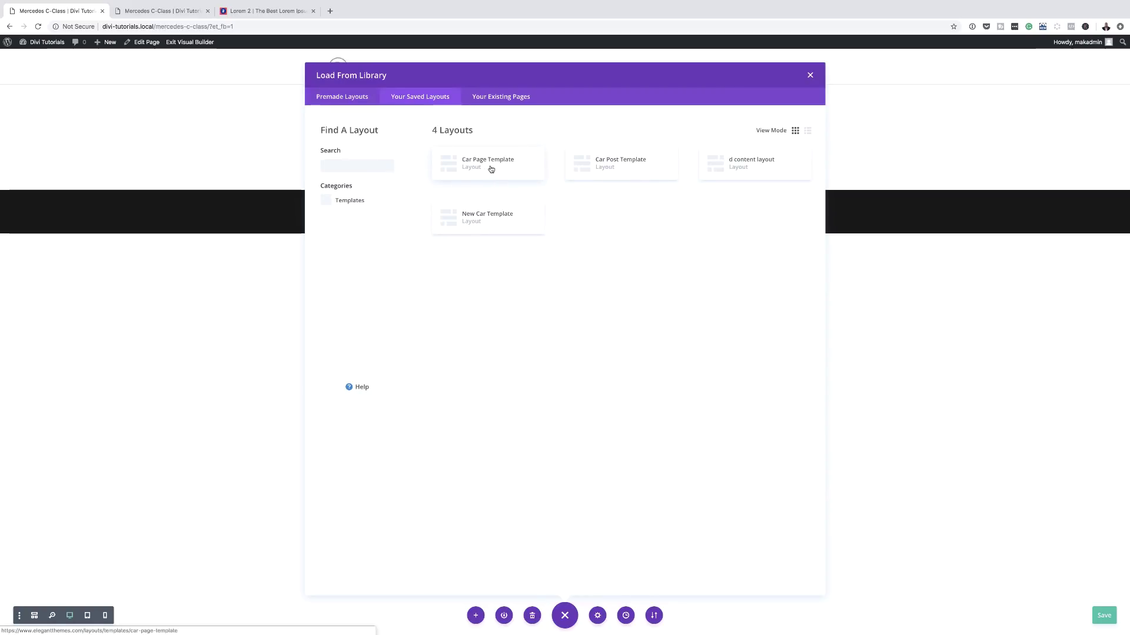
pyautogui.click(496, 220)
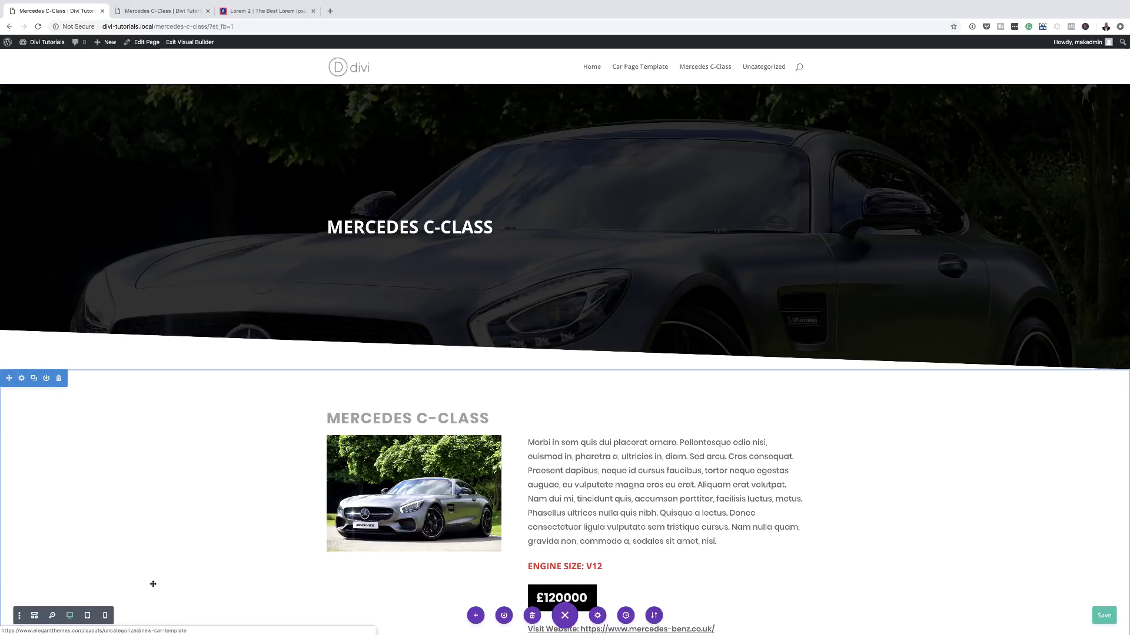
# Review the loaded layout down to the Visit Website link and save the Mercedes C-Class page.
pyautogui.scroll(-2, 153, 584)
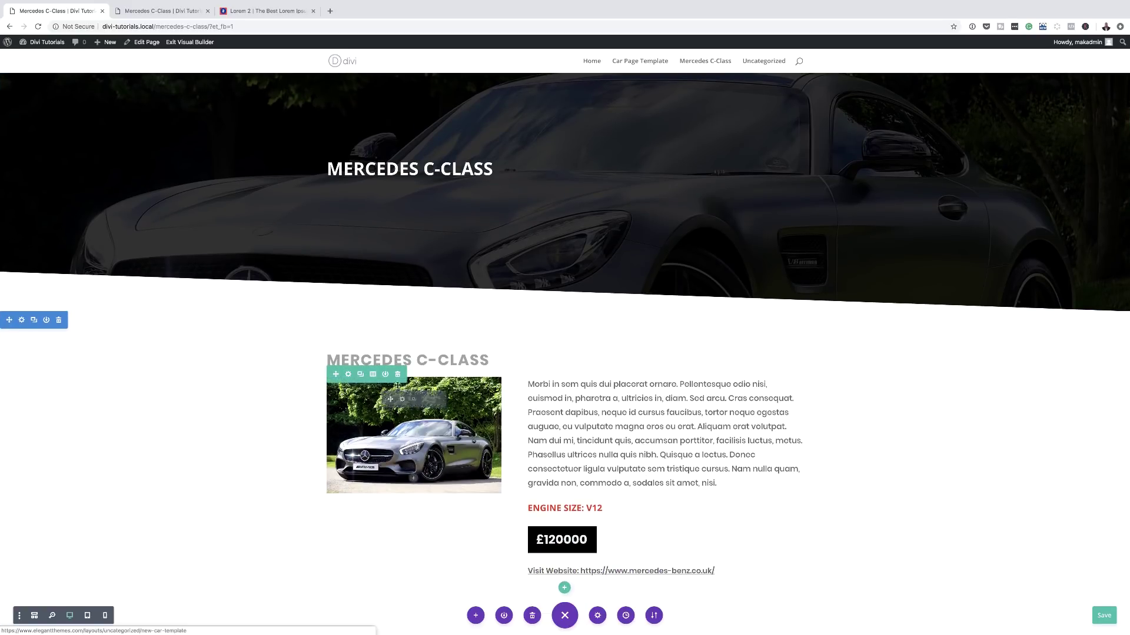
pyautogui.scroll(-2, 321, 492)
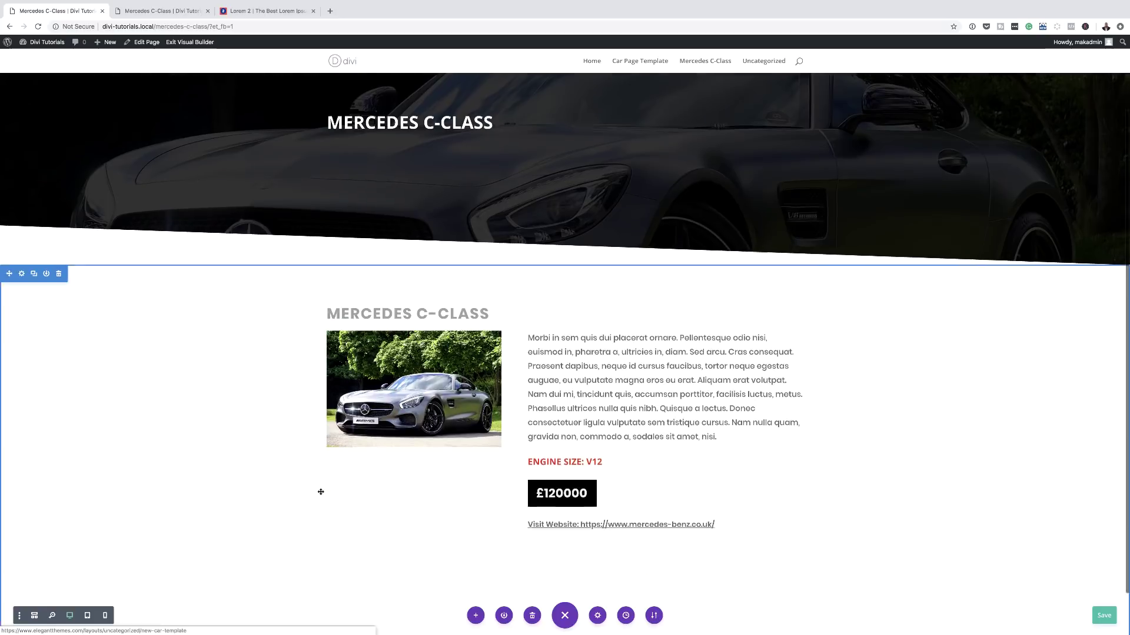
pyautogui.scroll(-2, 321, 492)
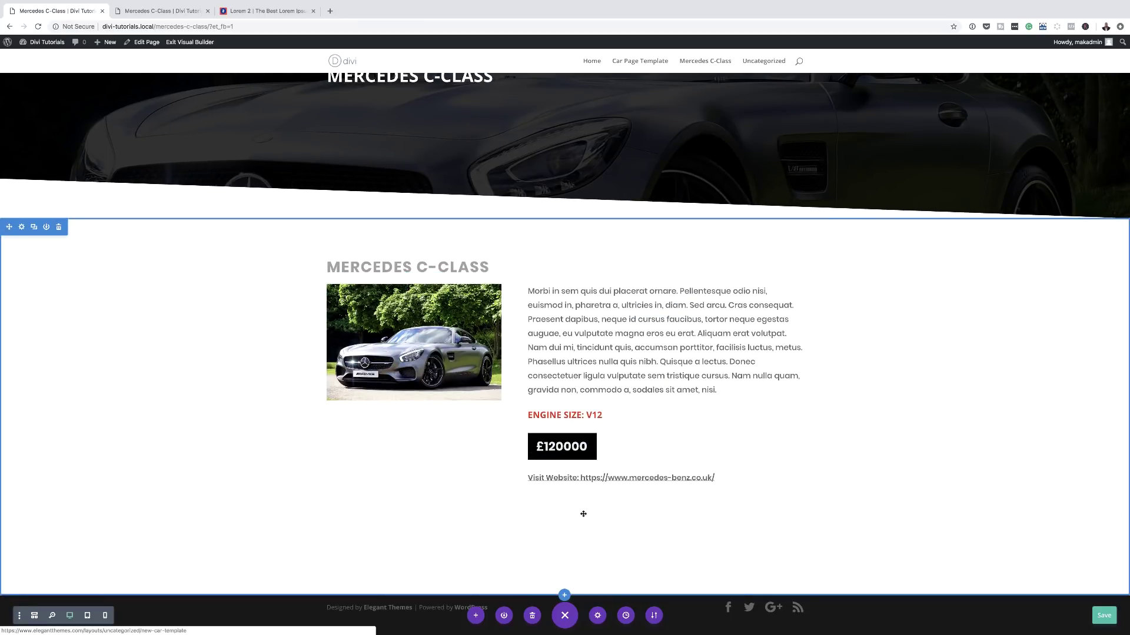
pyautogui.scroll(-1, 592, 513)
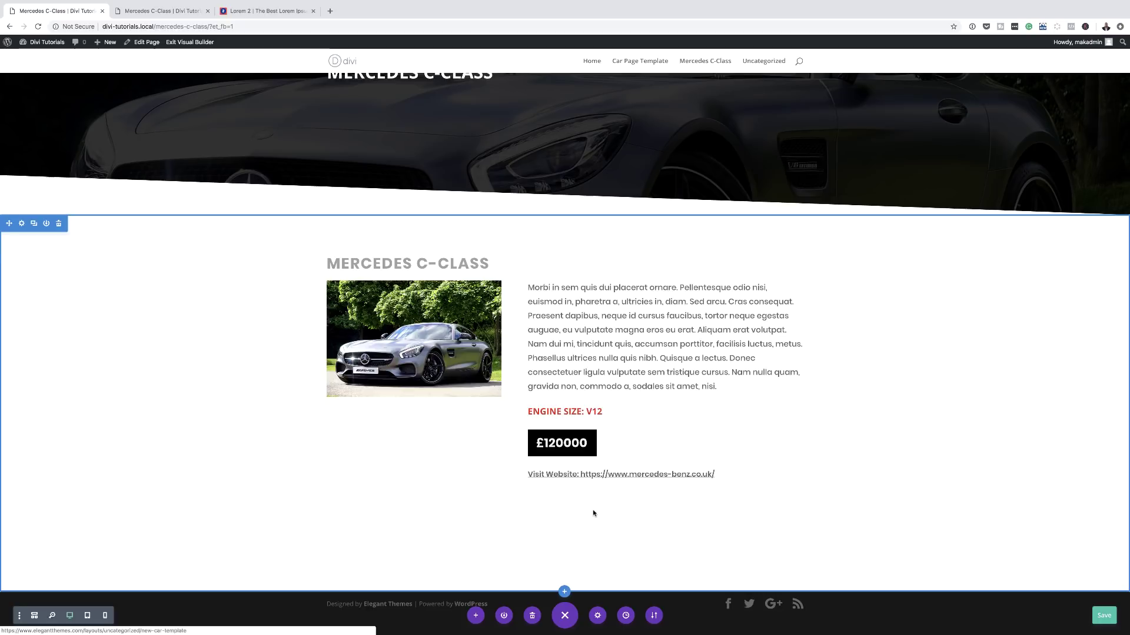
pyautogui.click(1110, 617)
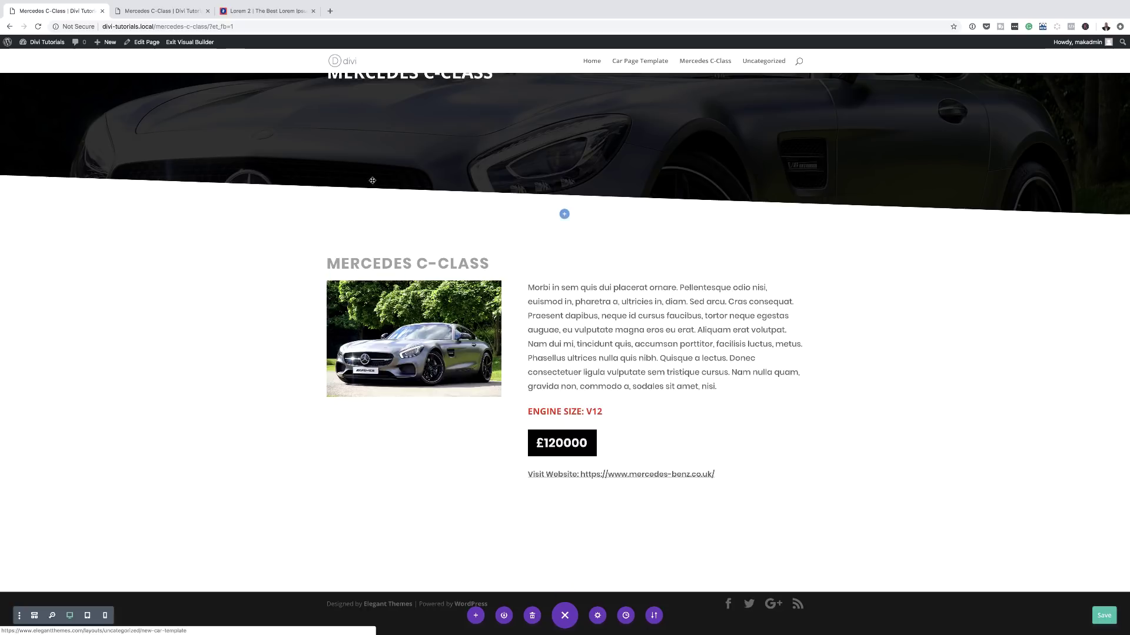
# Open a new blank page from the WordPress dashboard and look over its Cars custom fields down to Visit Website.
pyautogui.click(177, 12)
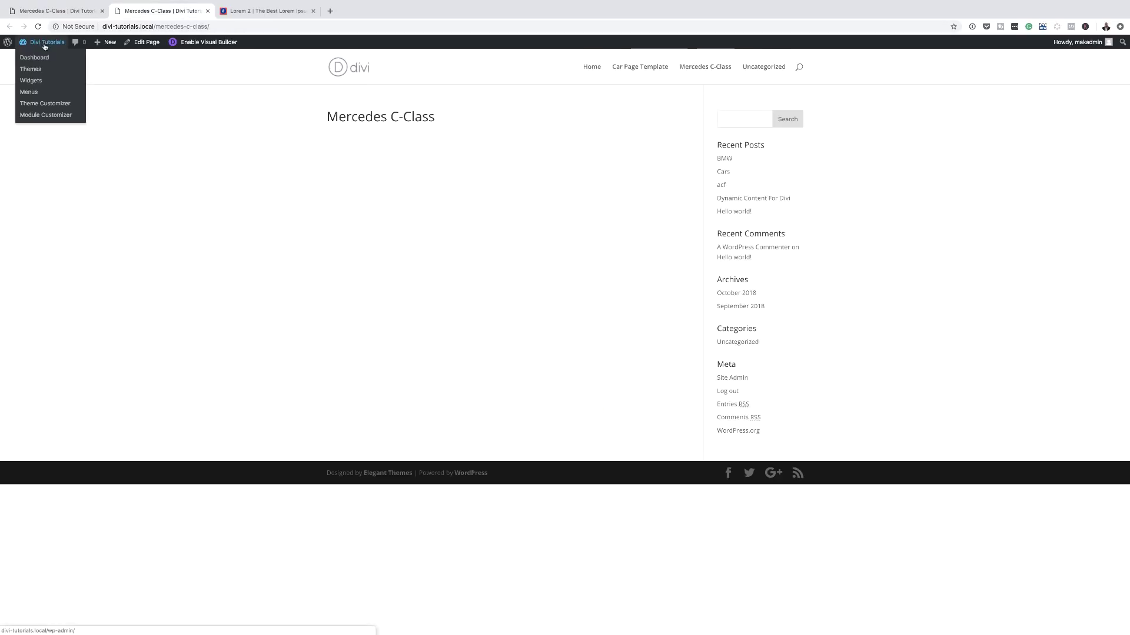
pyautogui.click(33, 57)
pyautogui.moveTo(35, 144)
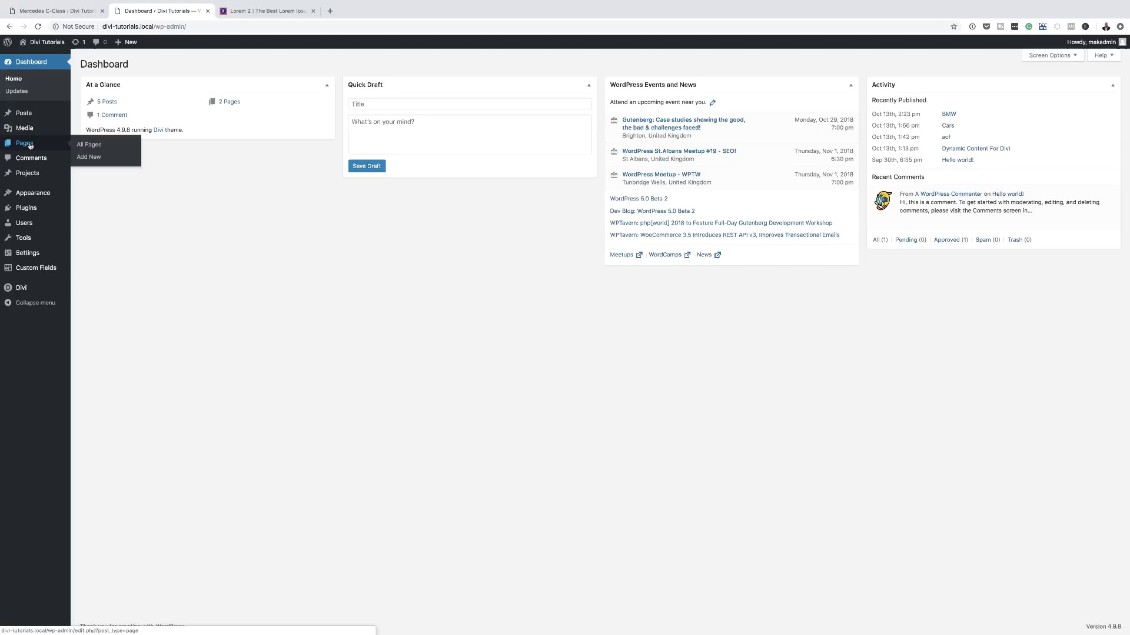
pyautogui.click(93, 157)
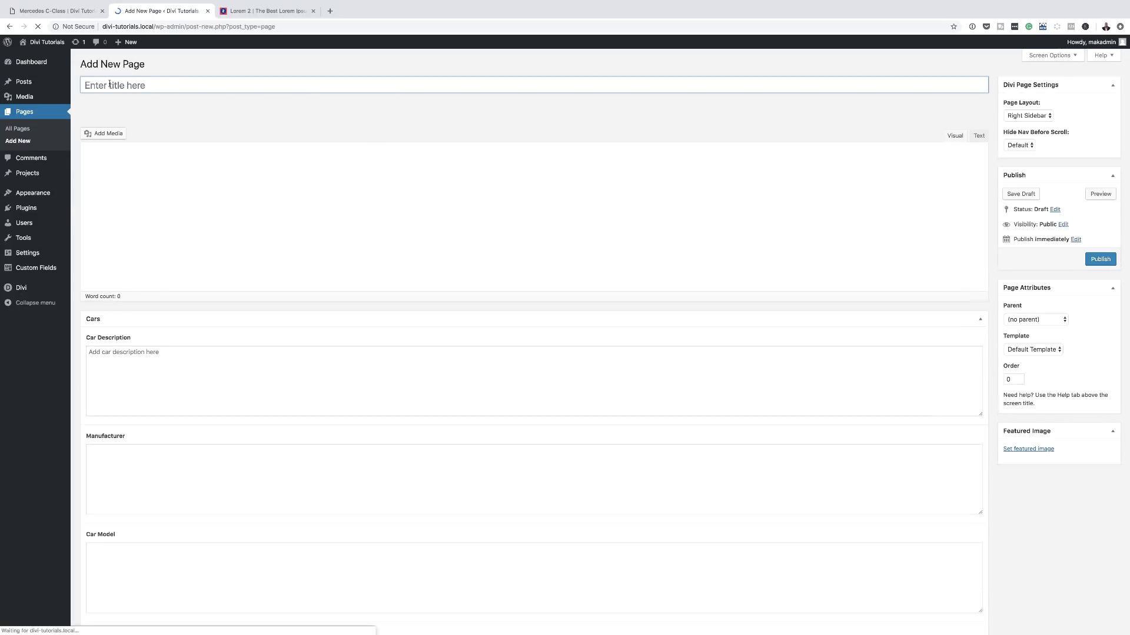
pyautogui.click(171, 400)
pyautogui.click(195, 508)
pyautogui.scroll(-5, 195, 509)
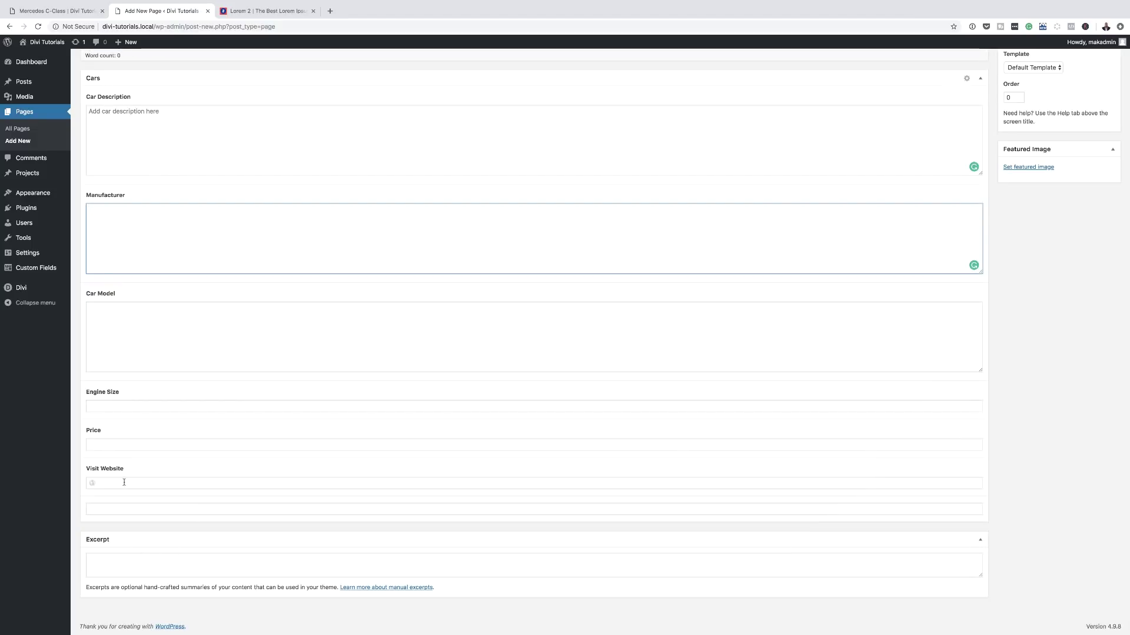
pyautogui.scroll(5, 209, 494)
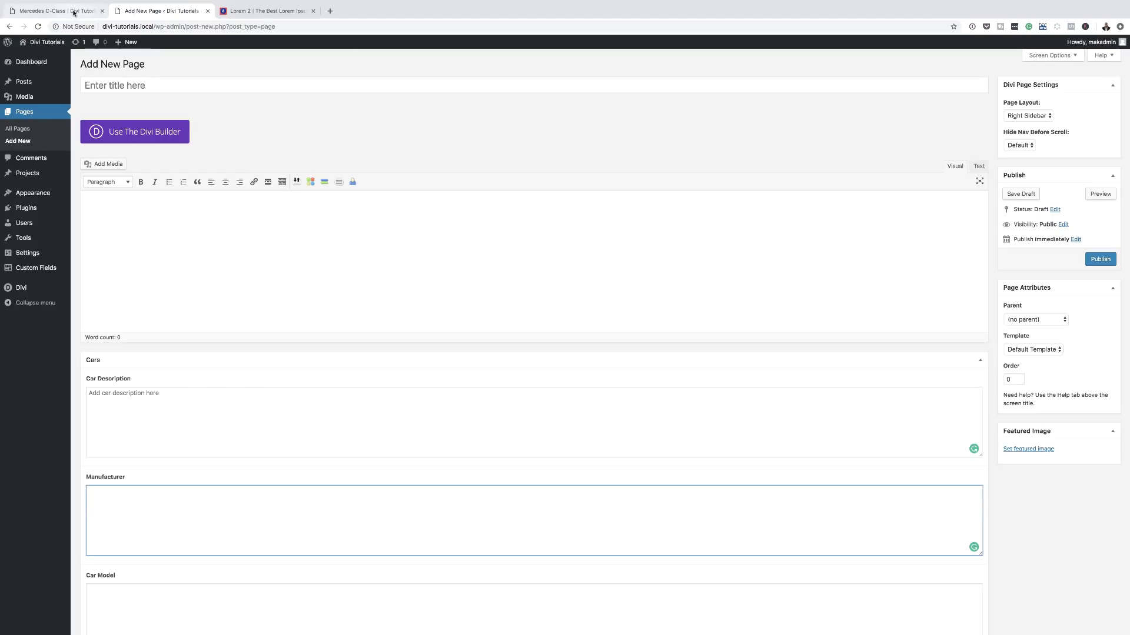
# Compare the Mercedes C-Class layout in the visual builder with the empty custom fields of the new page.
pyautogui.click(73, 12)
pyautogui.scroll(3, 851, 437)
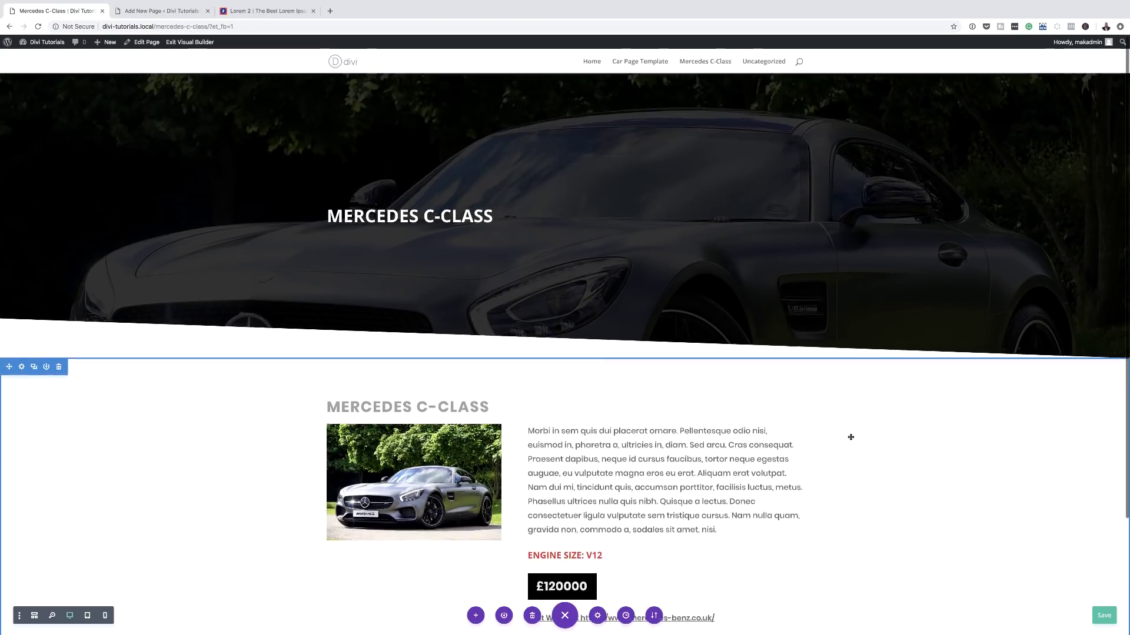
pyautogui.scroll(-3, 851, 437)
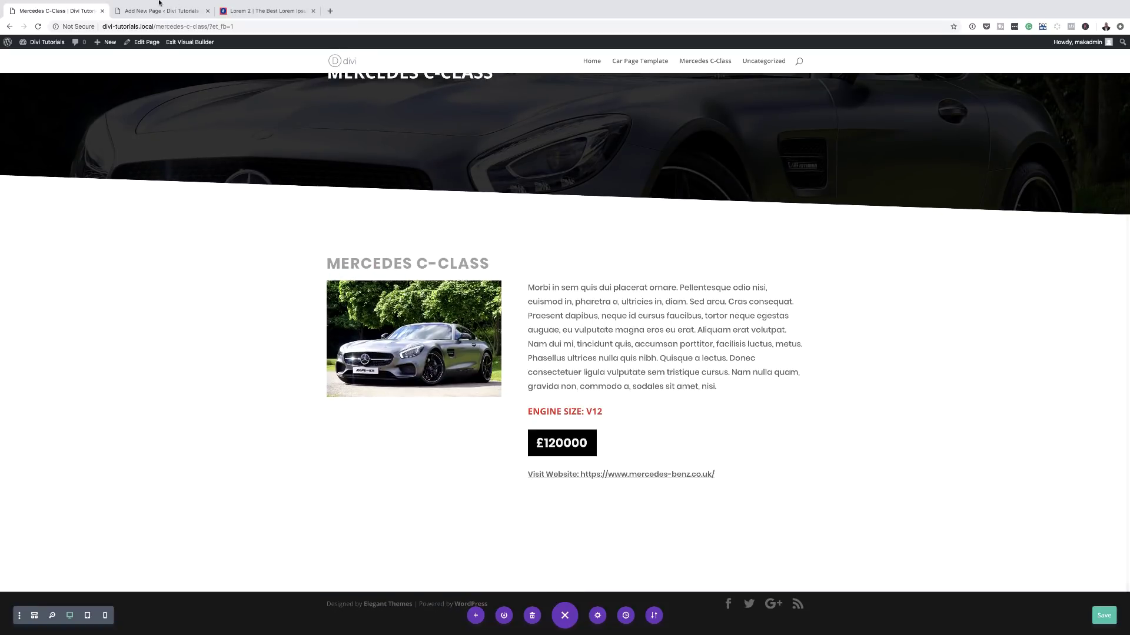
pyautogui.click(159, 7)
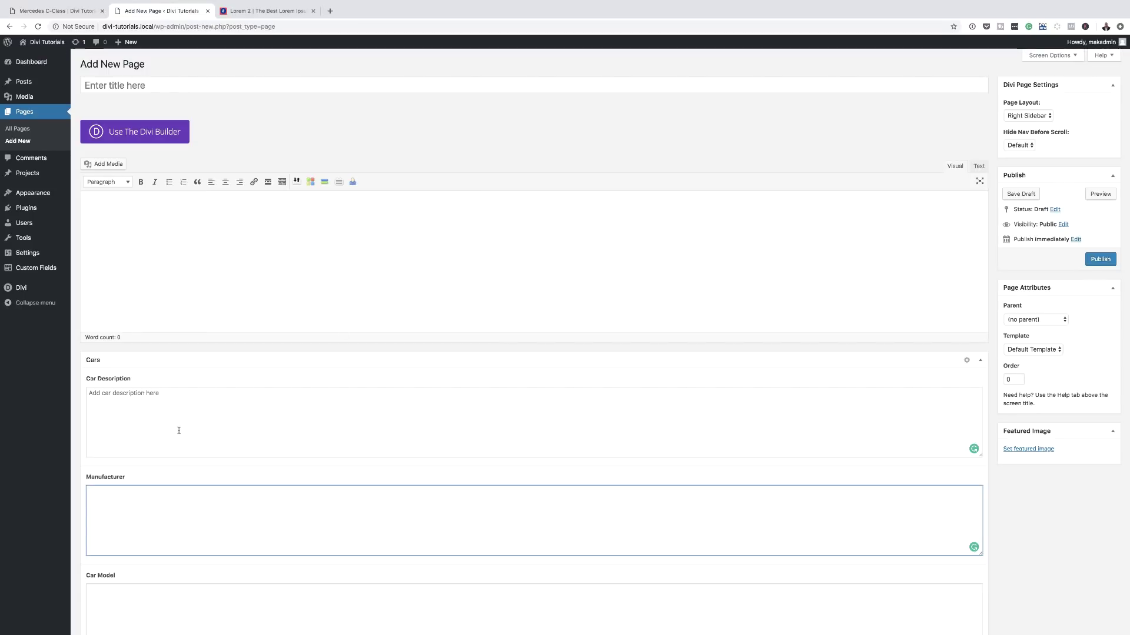
# Return to the Mercedes C-Class page in the visual builder, save it again and view its header.
pyautogui.click(84, 11)
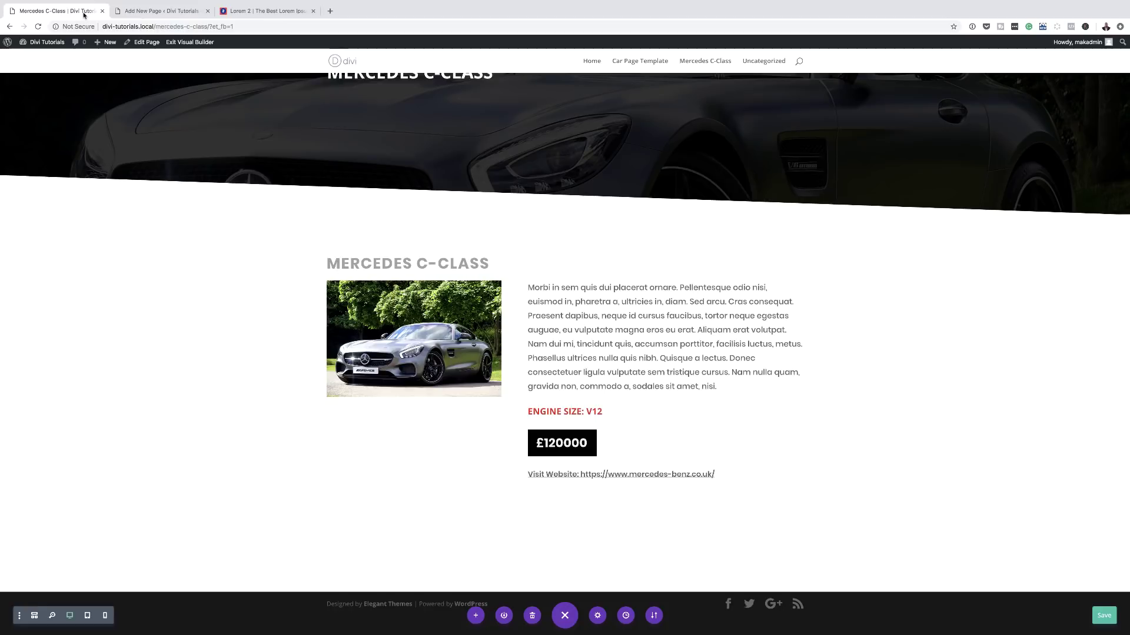
pyautogui.click(1104, 616)
pyautogui.scroll(3, 824, 495)
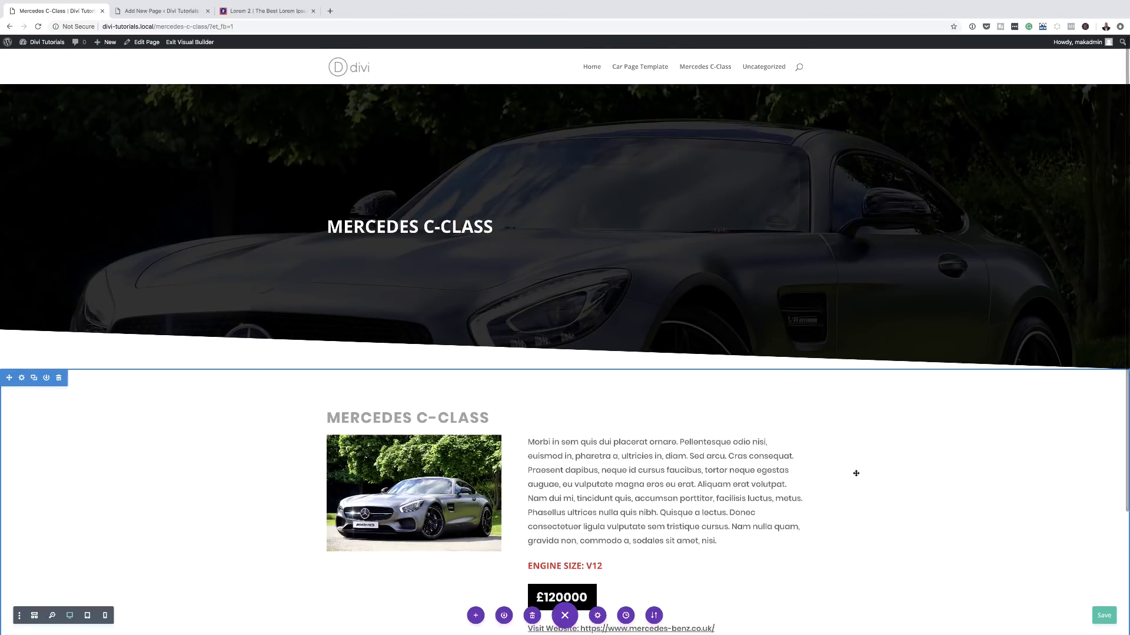